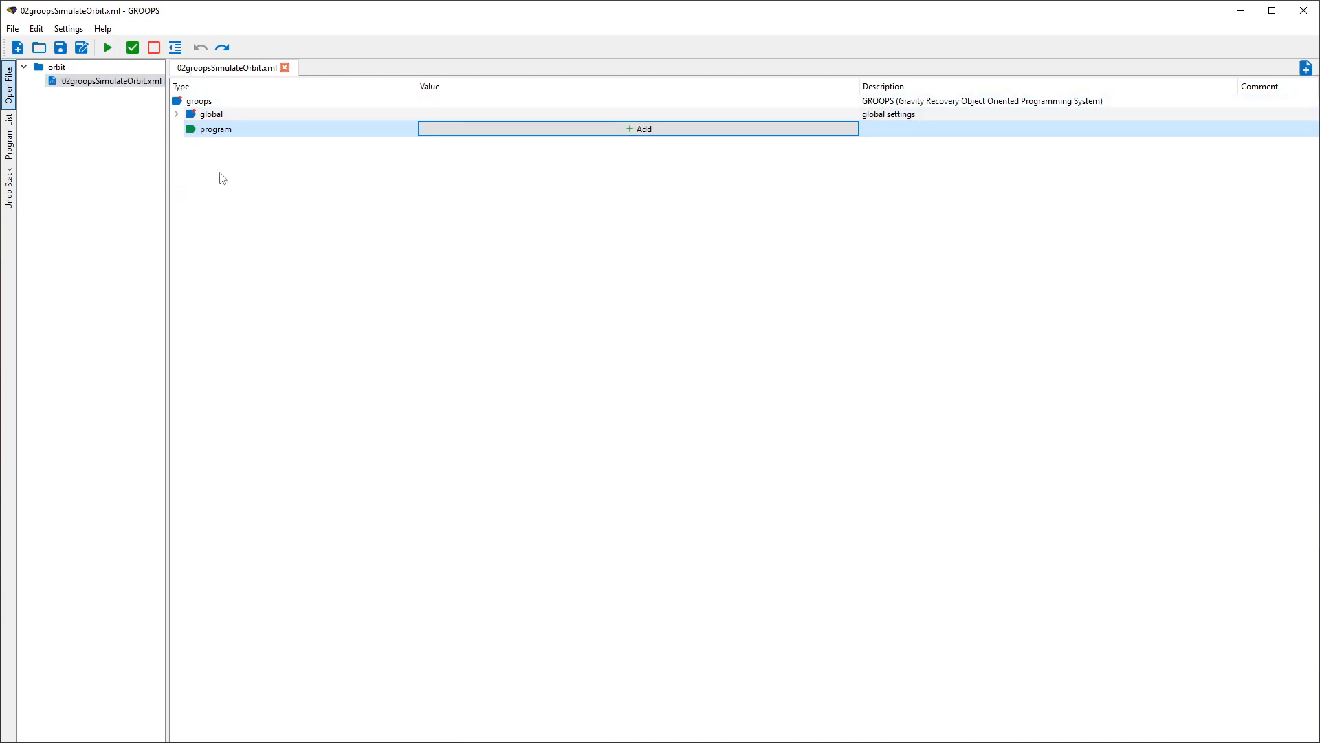
- Expand the global settings and add a SimulateOrbit program to the configuration, filtering the program list by "simulate"
{"action": "left_click", "coordinate": [177, 113]}
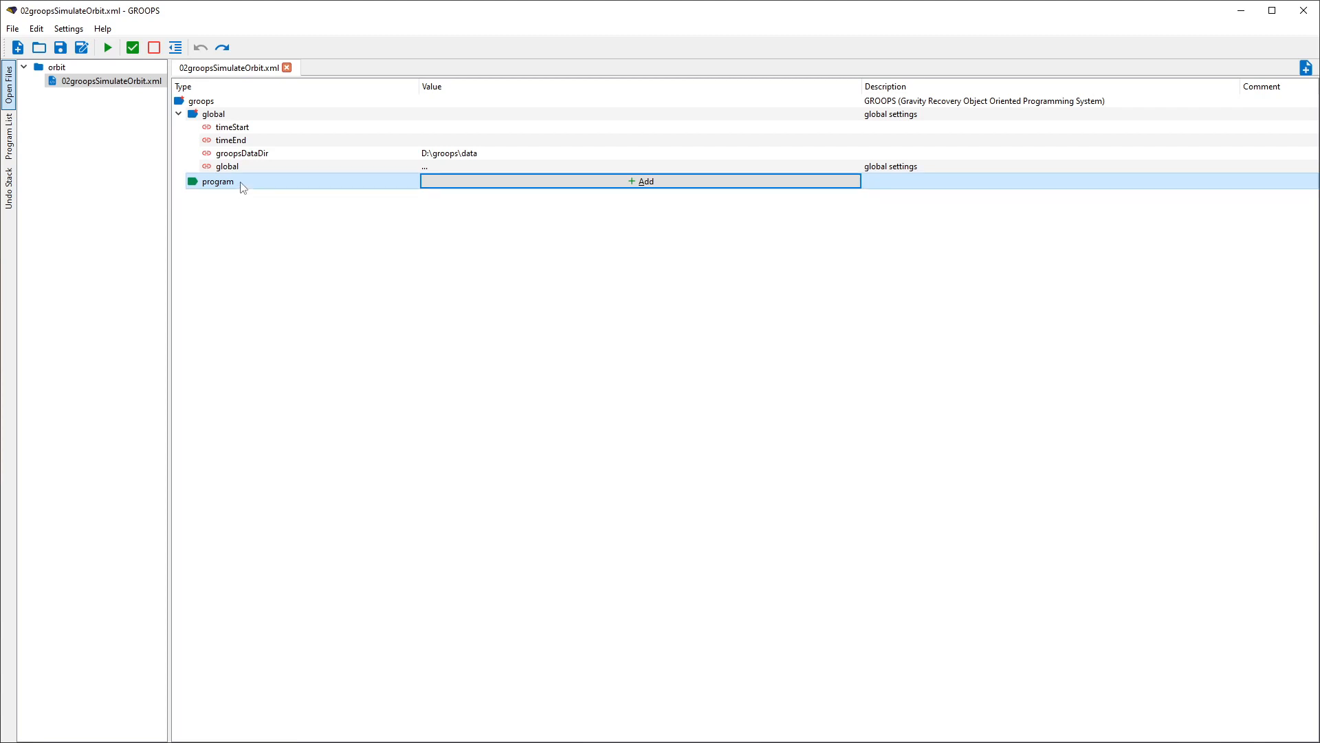
{"action": "left_click", "coordinate": [485, 182]}
{"action": "left_click", "coordinate": [485, 180]}
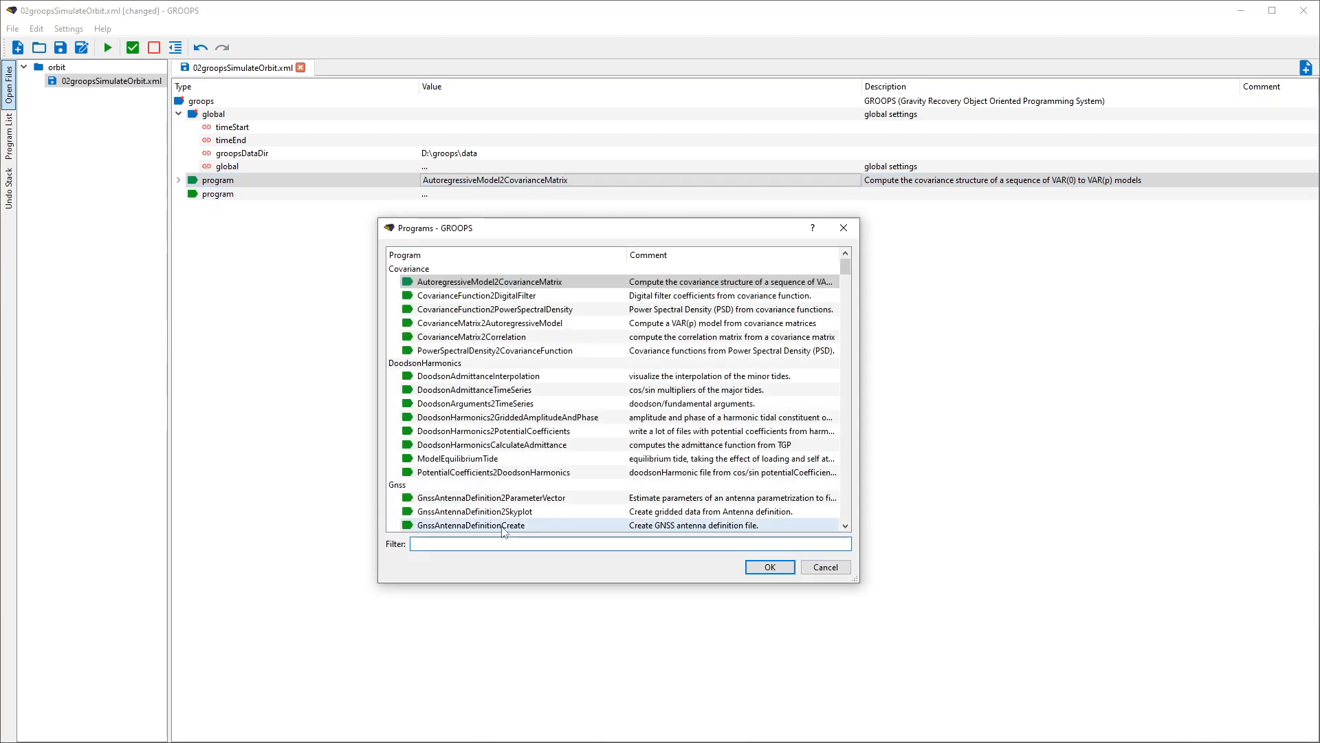
{"action": "type", "text": "simulate"}
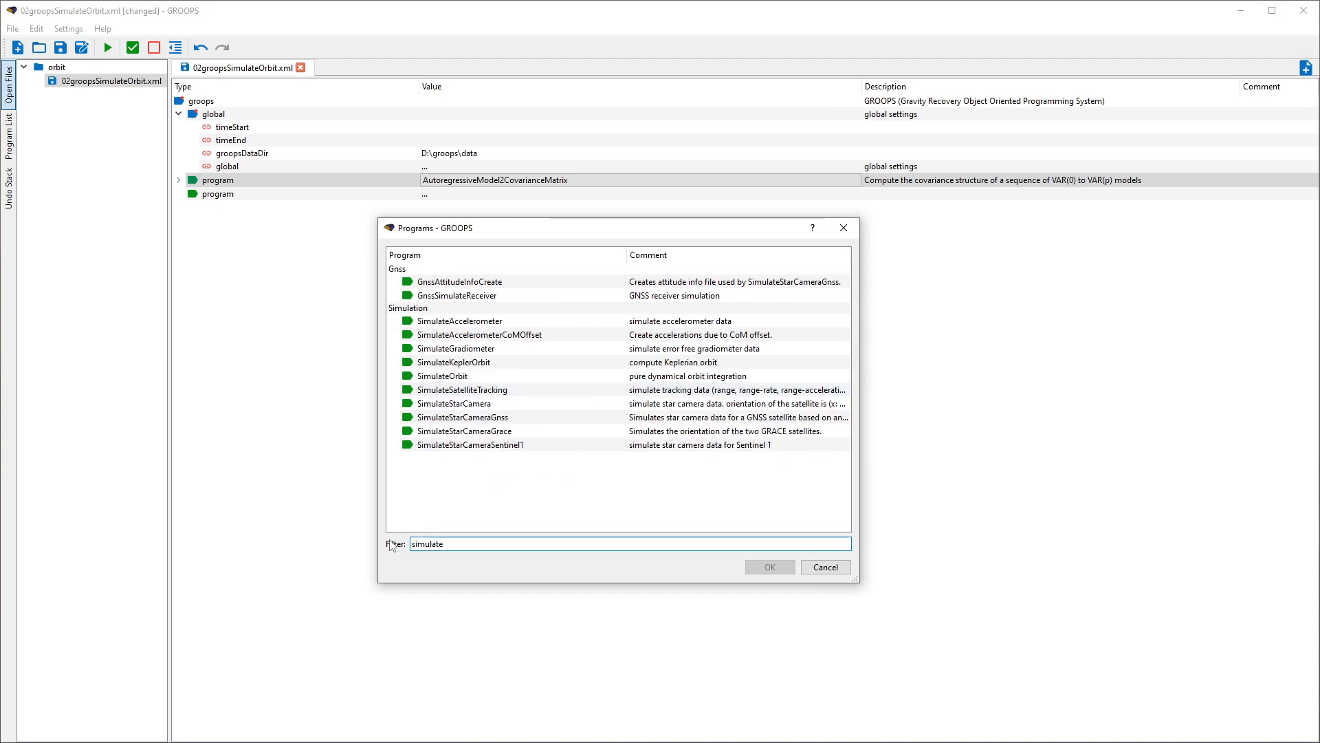
{"action": "double_click", "coordinate": [434, 376]}
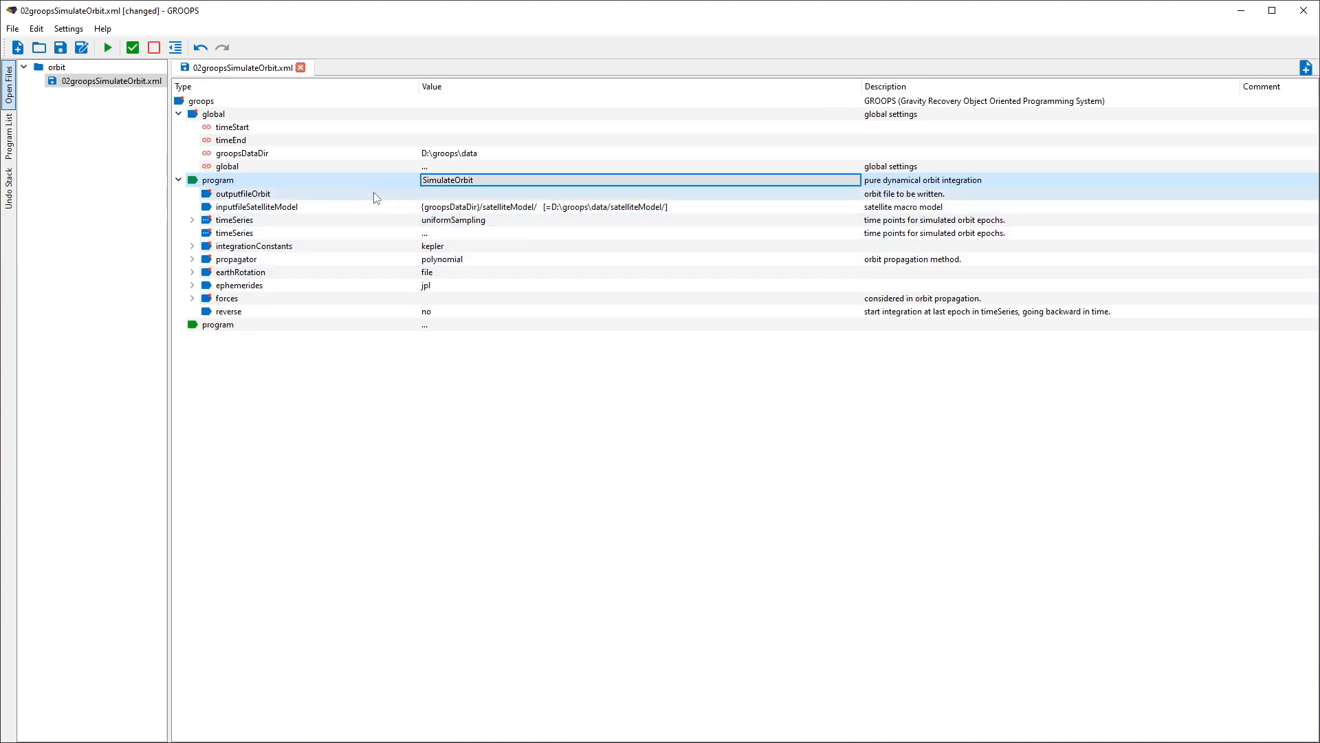
- Set the SimulateOrbit output orbit file to orbit.txt and choose grace1_satelliteModel.xml as its satellite model
{"action": "left_click", "coordinate": [428, 193]}
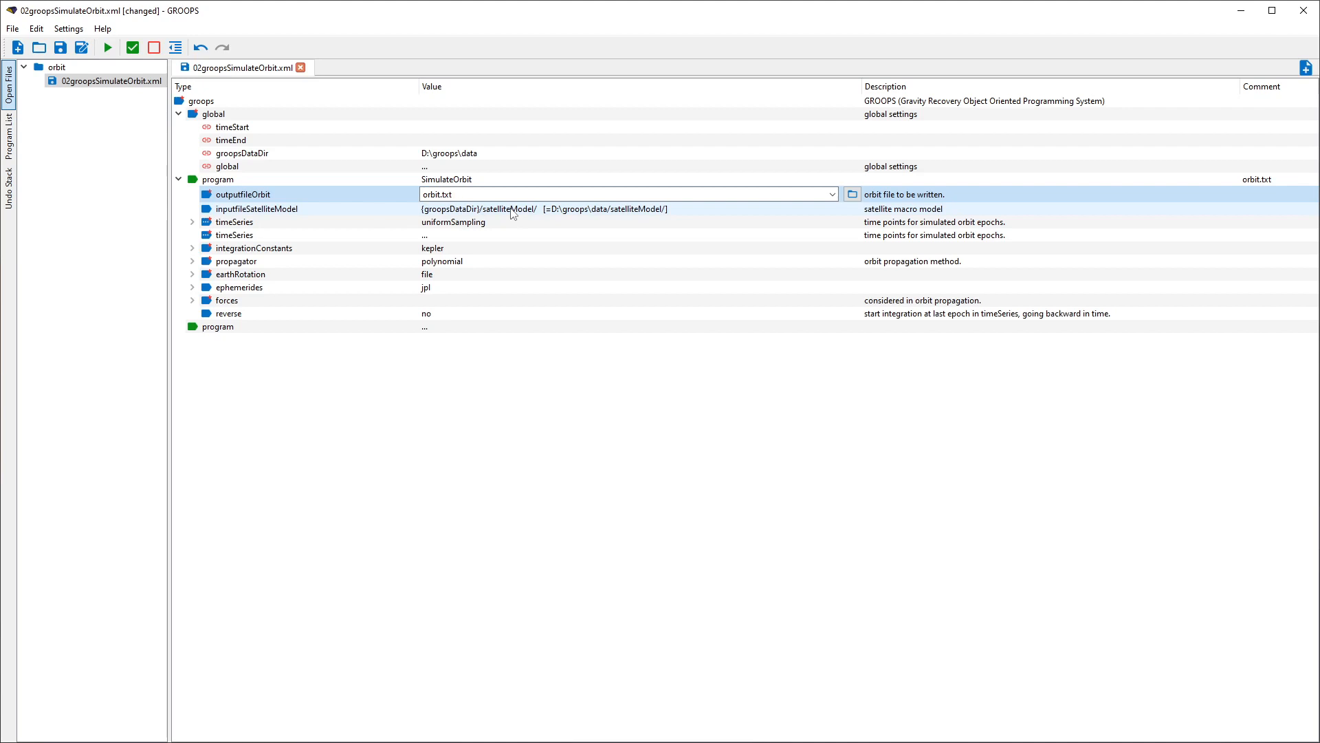
{"action": "left_click", "coordinate": [750, 209]}
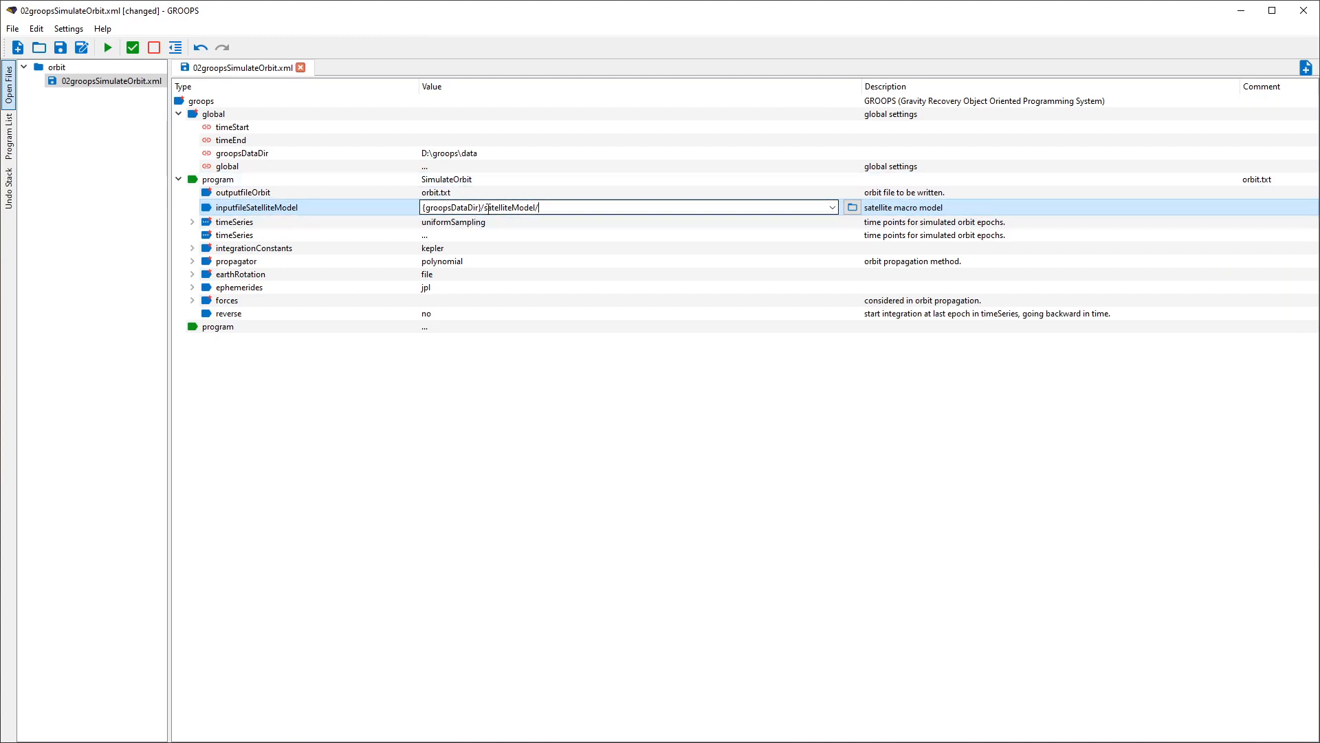
{"action": "left_click_drag", "start_coordinate": [479, 209], "coordinate": [448, 205]}
{"action": "left_click", "coordinate": [852, 207]}
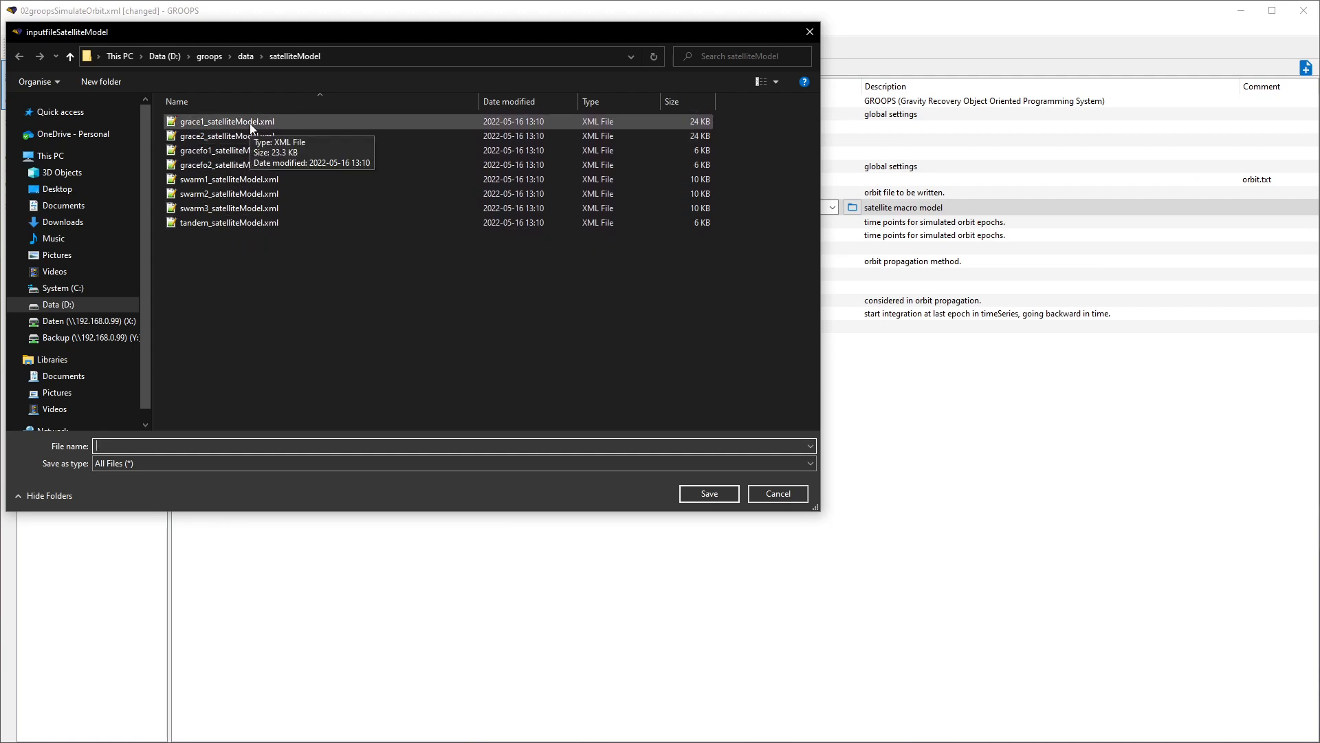
{"action": "double_click", "coordinate": [251, 124]}
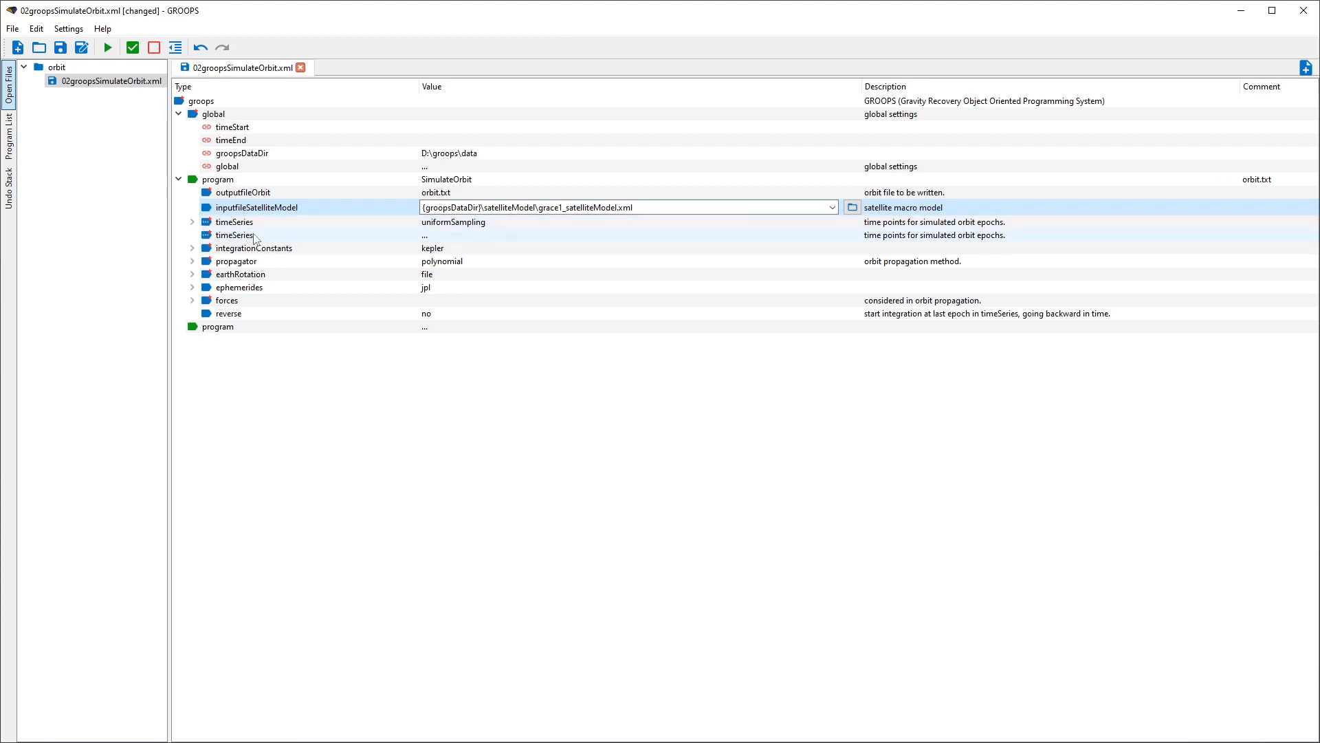
- Keep uniformSampling for the time series and link its timeStart and timeEnd to the global variables of the same names
{"action": "left_click", "coordinate": [193, 222]}
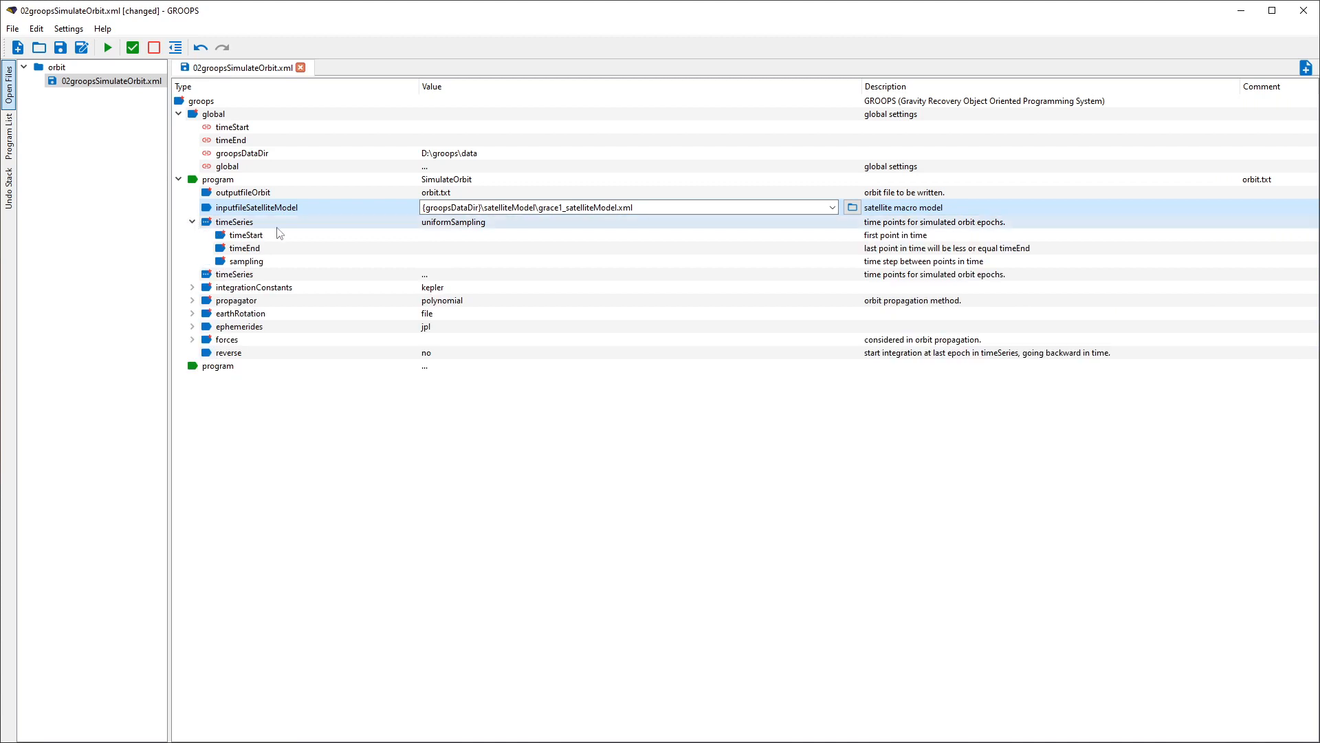
{"action": "left_click", "coordinate": [442, 223]}
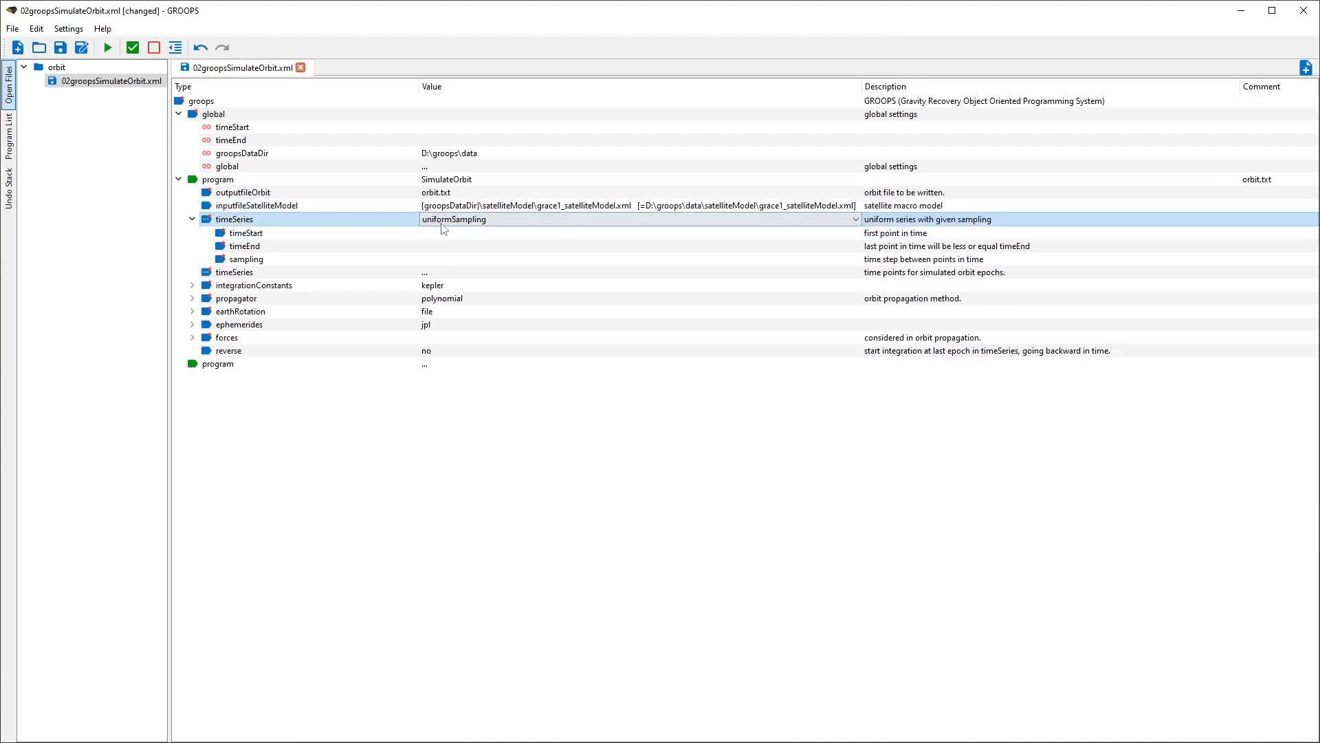
{"action": "left_click", "coordinate": [444, 221]}
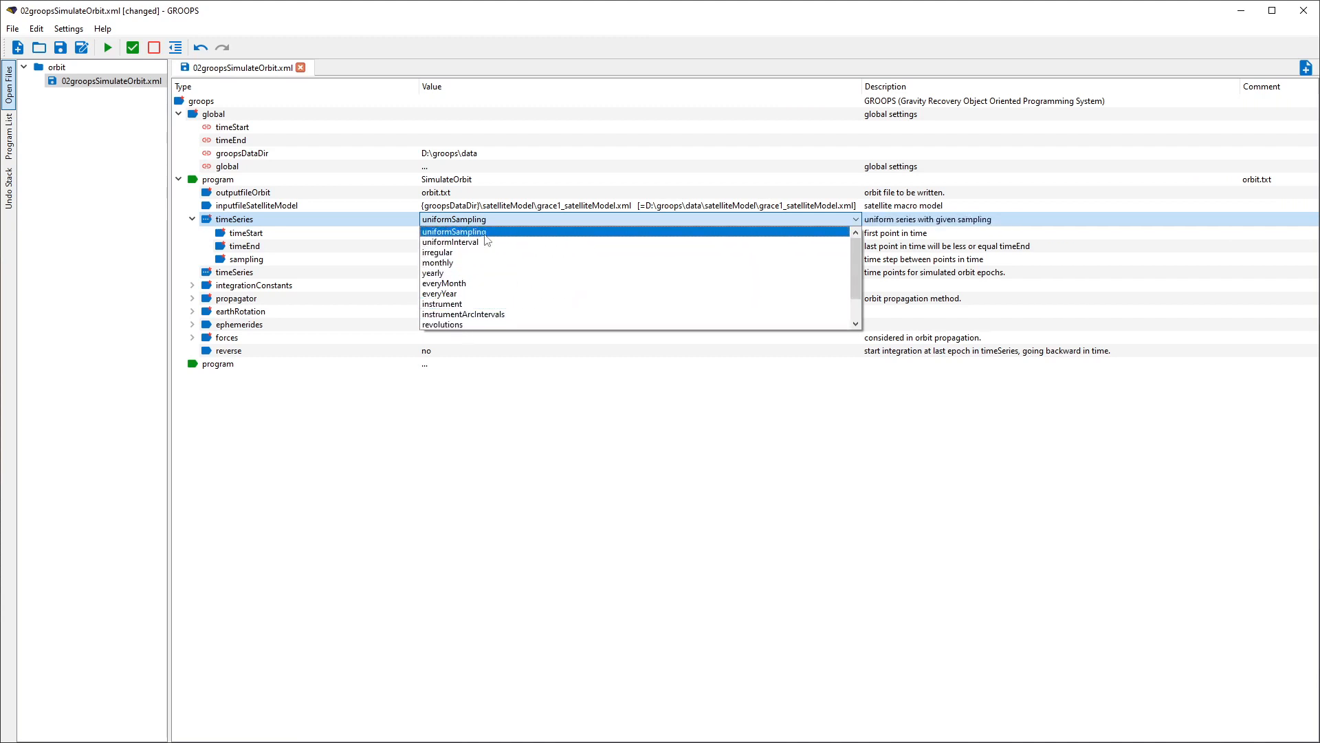
{"action": "left_click", "coordinate": [385, 232]}
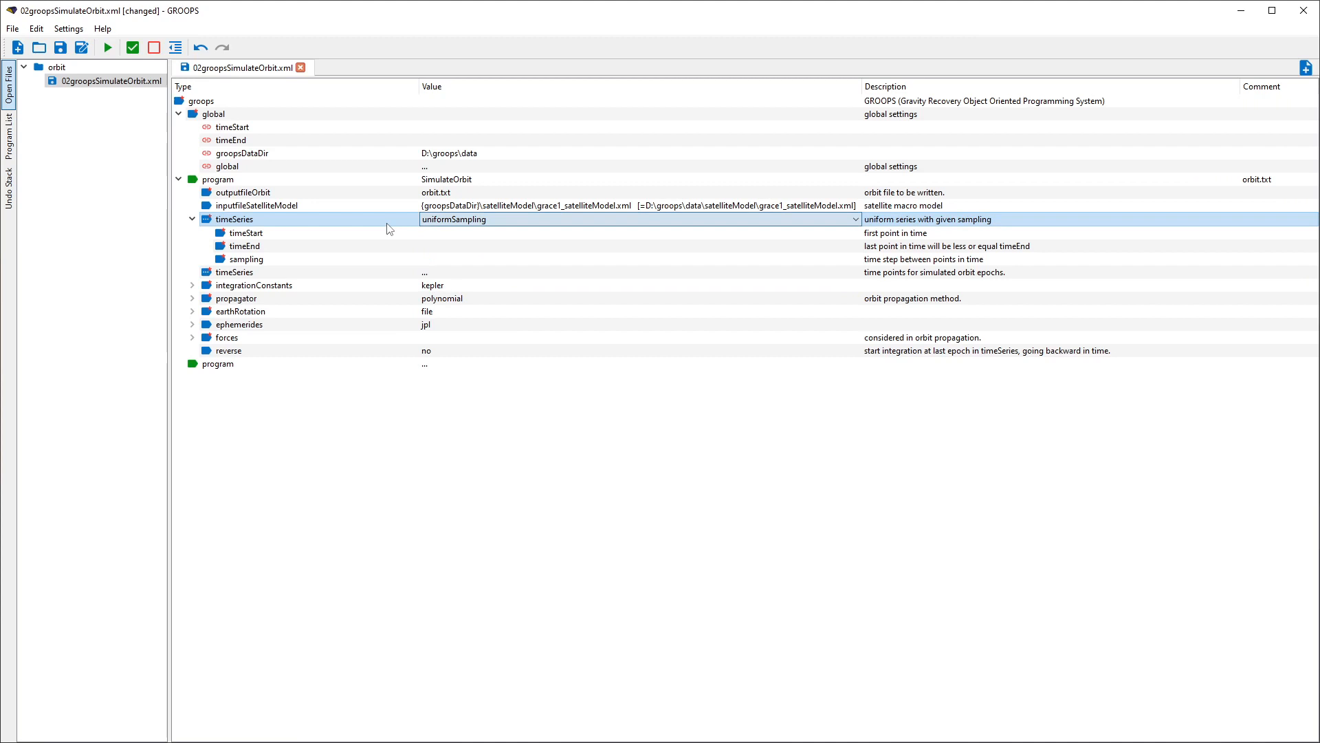
{"action": "left_click", "coordinate": [447, 237]}
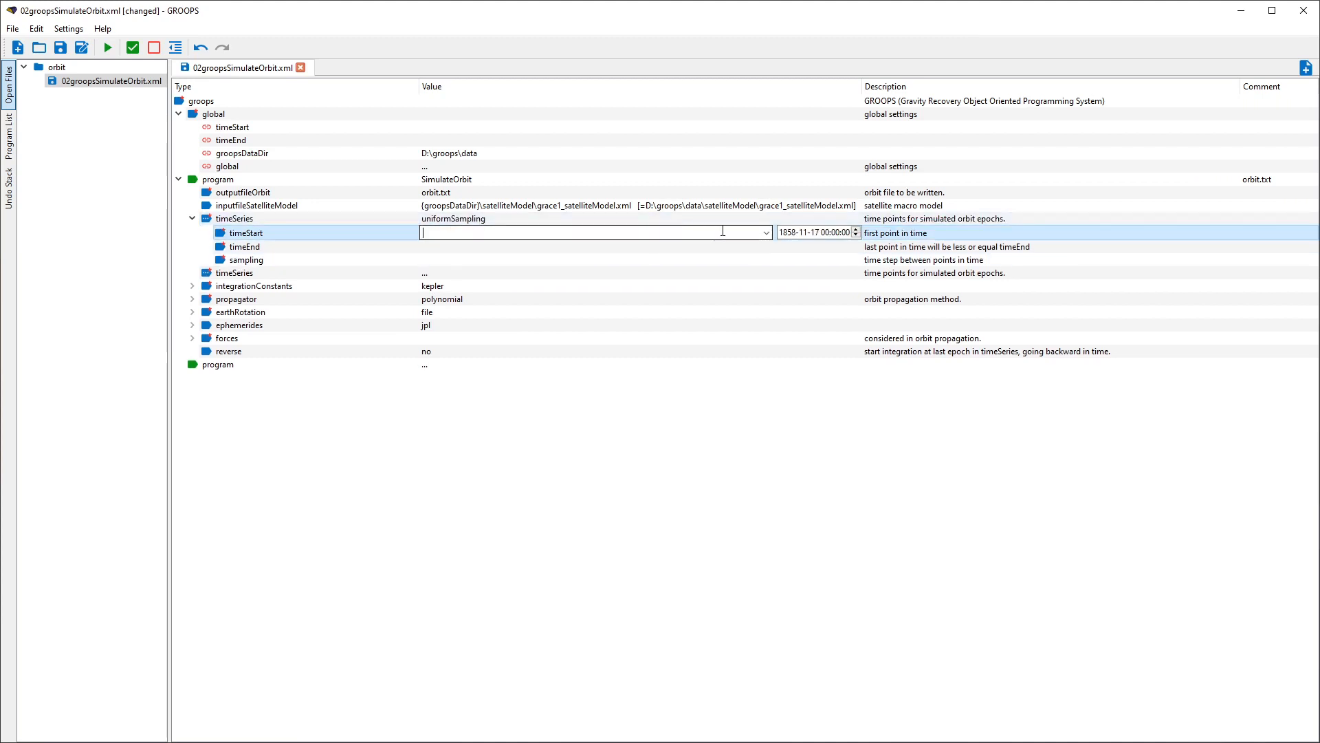
{"action": "left_click", "coordinate": [766, 233]}
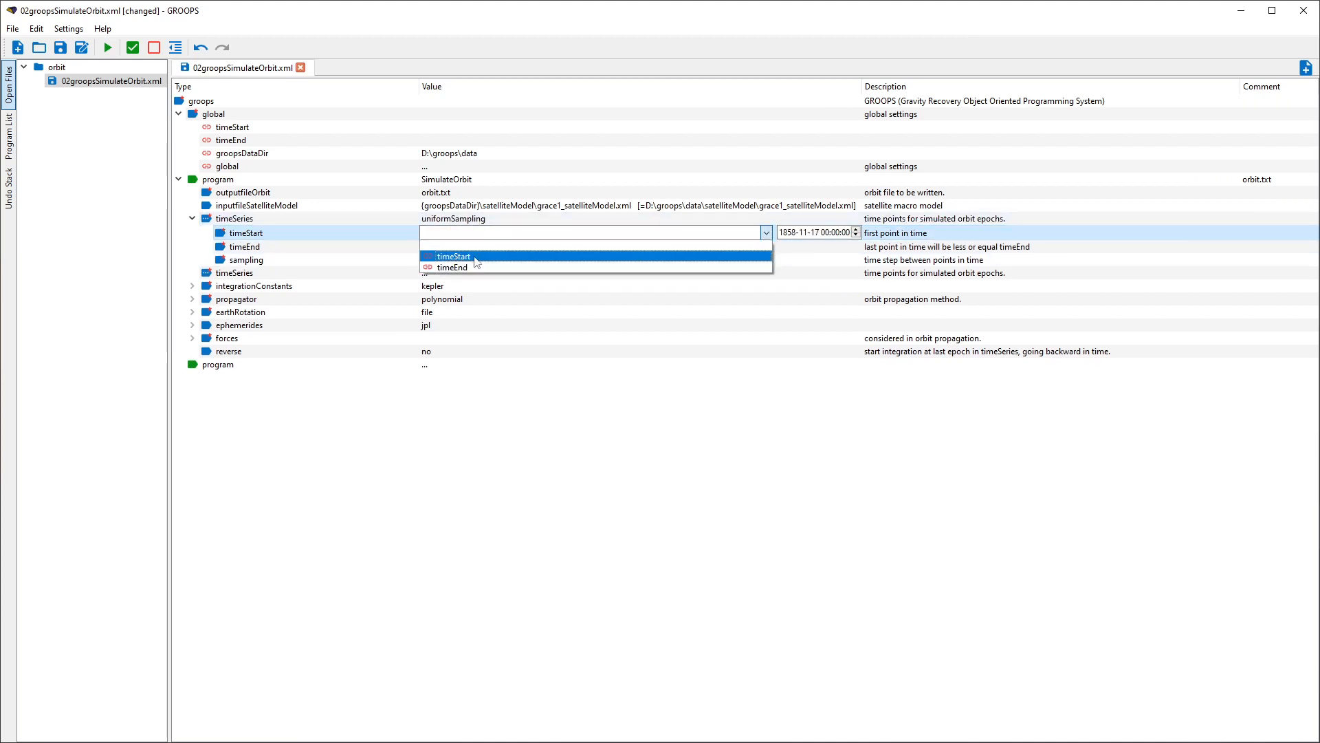
{"action": "left_click", "coordinate": [454, 256]}
{"action": "left_click", "coordinate": [479, 247]}
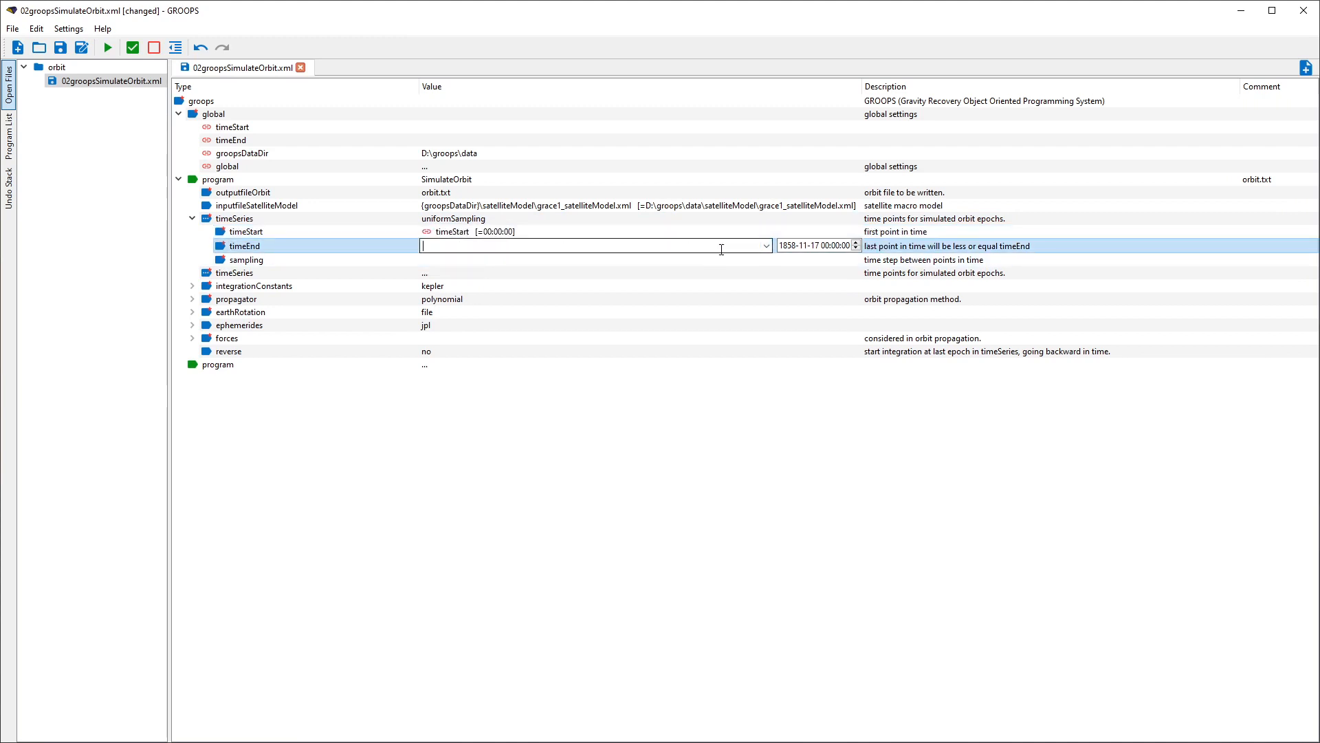
{"action": "left_click", "coordinate": [766, 247]}
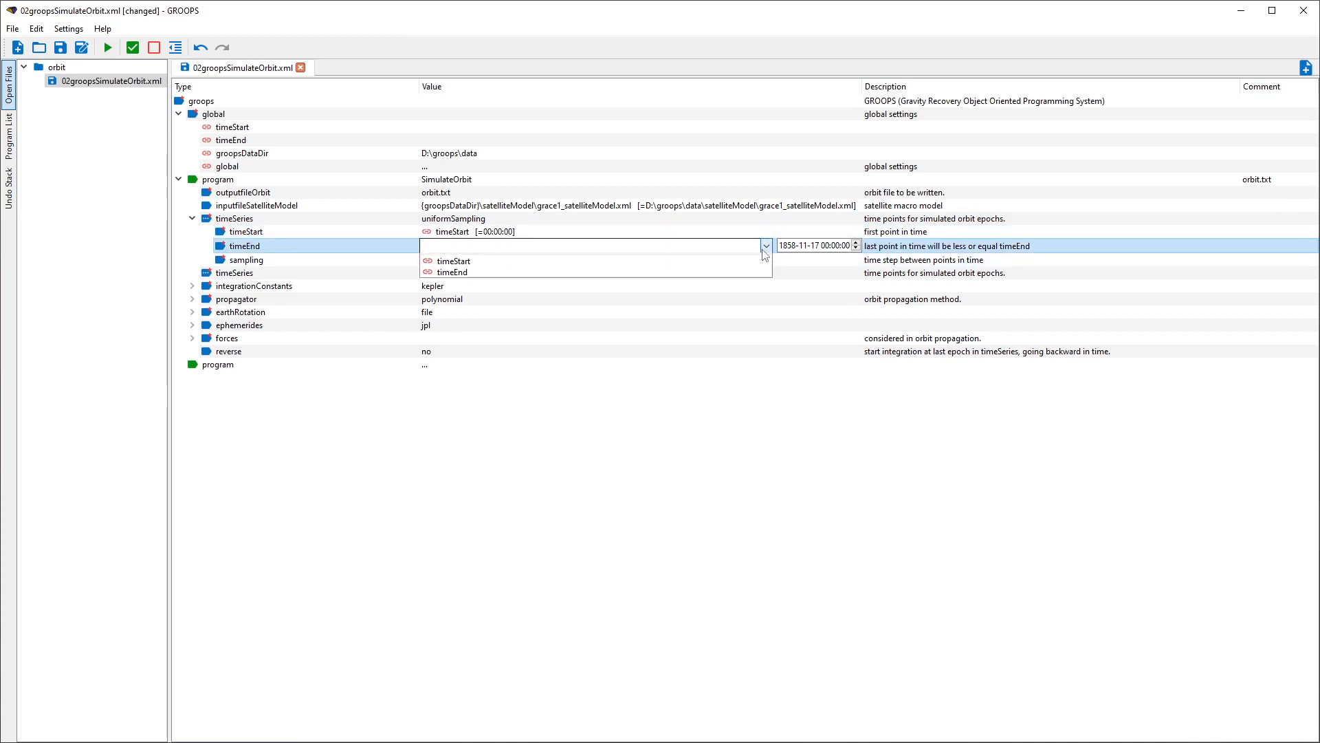
- Set the global timeStart to 2020-01-01 and the global timeEnd to the expression timeStart+1
{"action": "left_click", "coordinate": [439, 124]}
{"action": "left_click", "coordinate": [787, 127]}
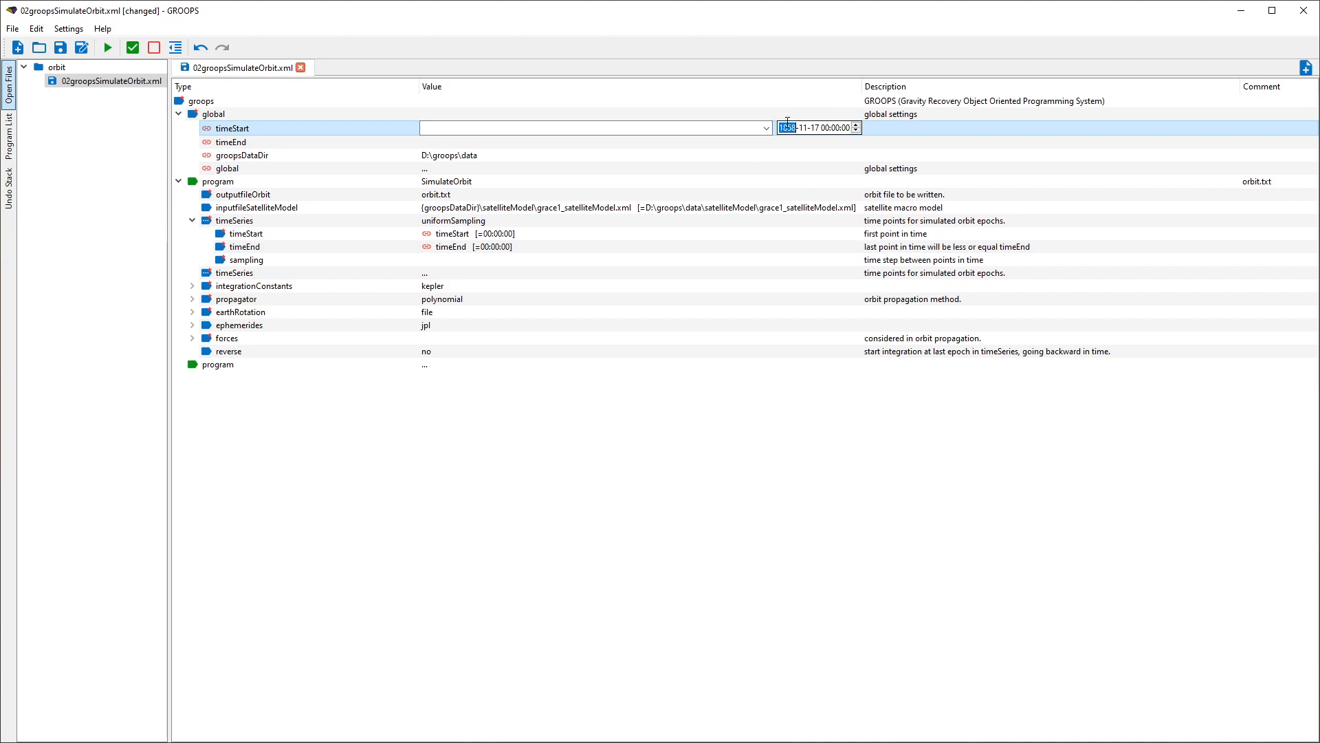
{"action": "type", "text": "2020-01-01"}
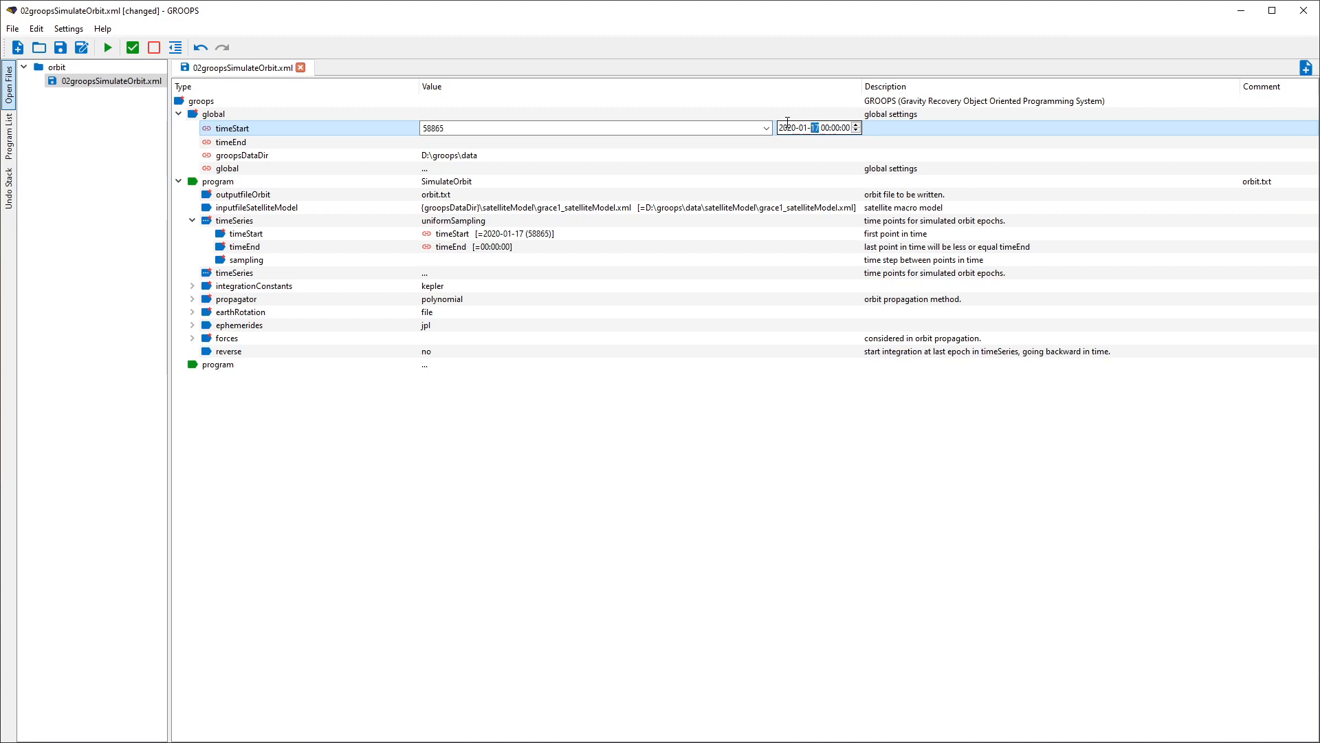
{"action": "left_click", "coordinate": [487, 141]}
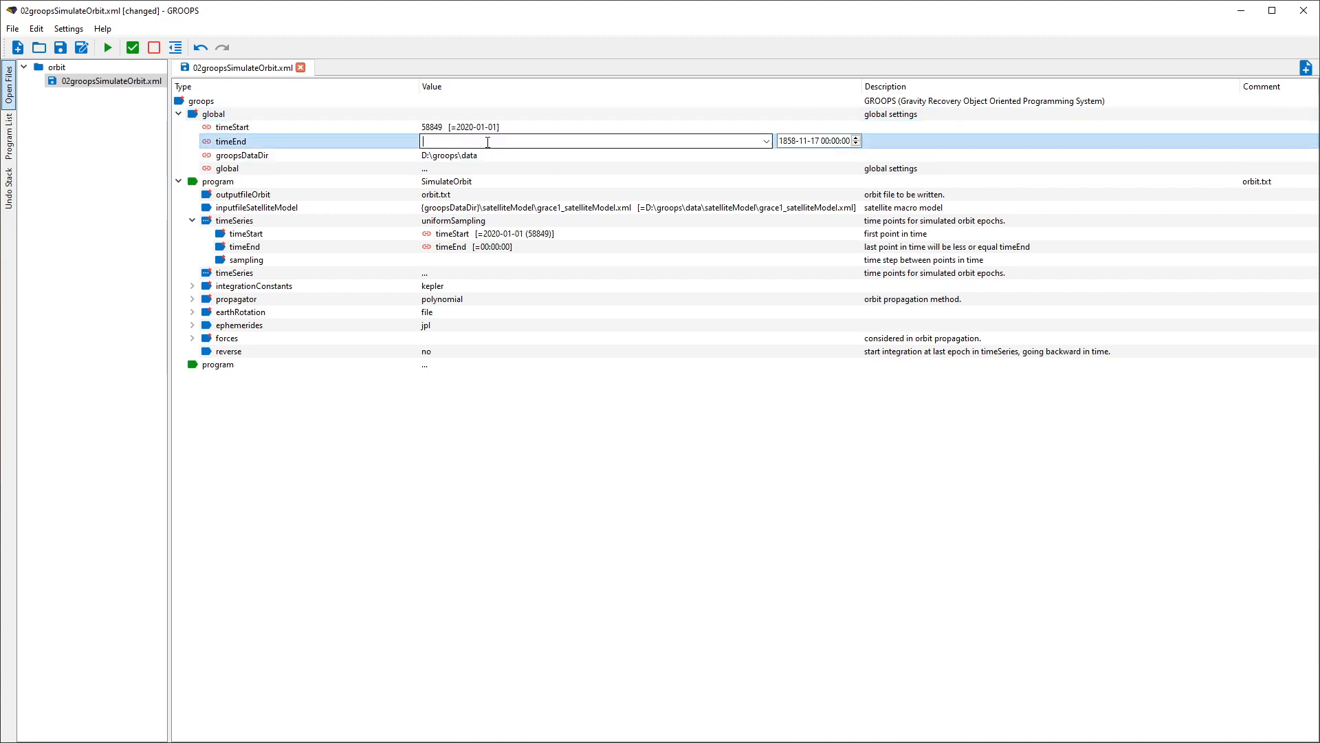
{"action": "left_click", "coordinate": [766, 141]}
{"action": "left_click", "coordinate": [557, 165]}
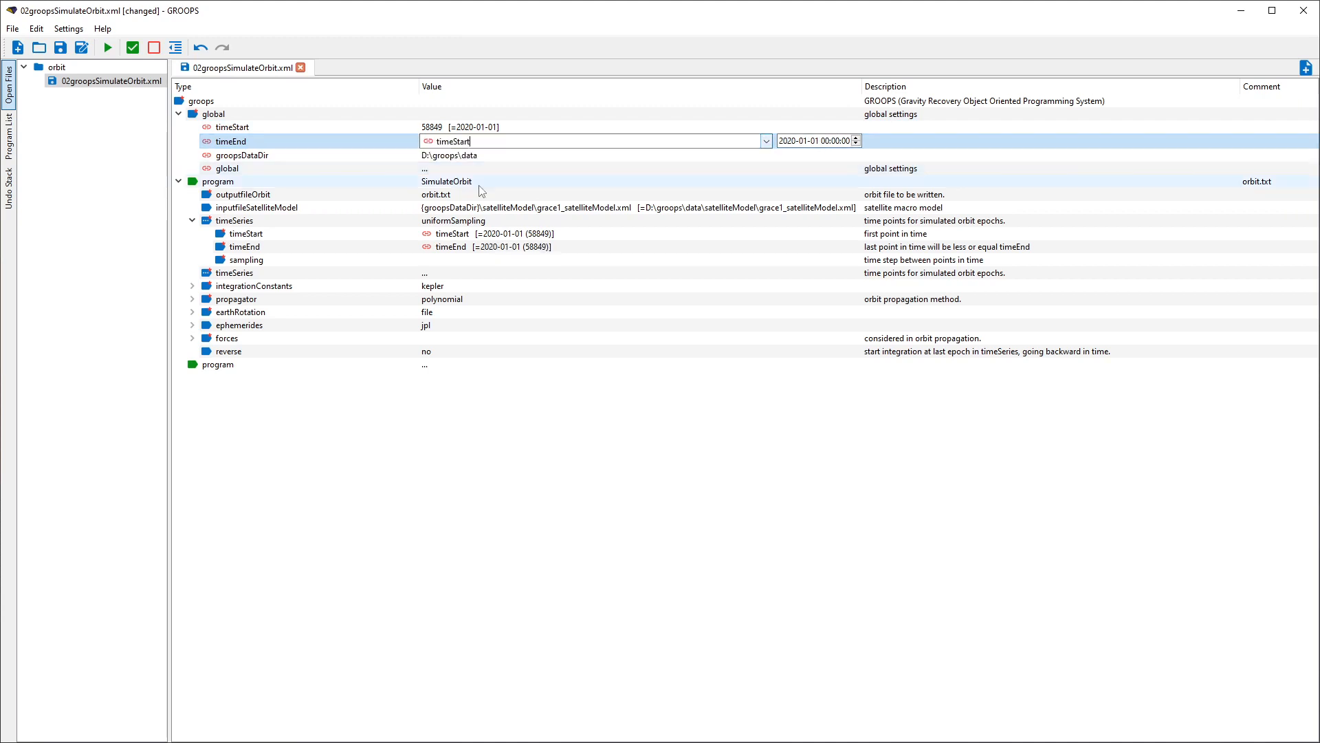
{"action": "type", "text": "+1"}
{"action": "left_click", "coordinate": [350, 155]}
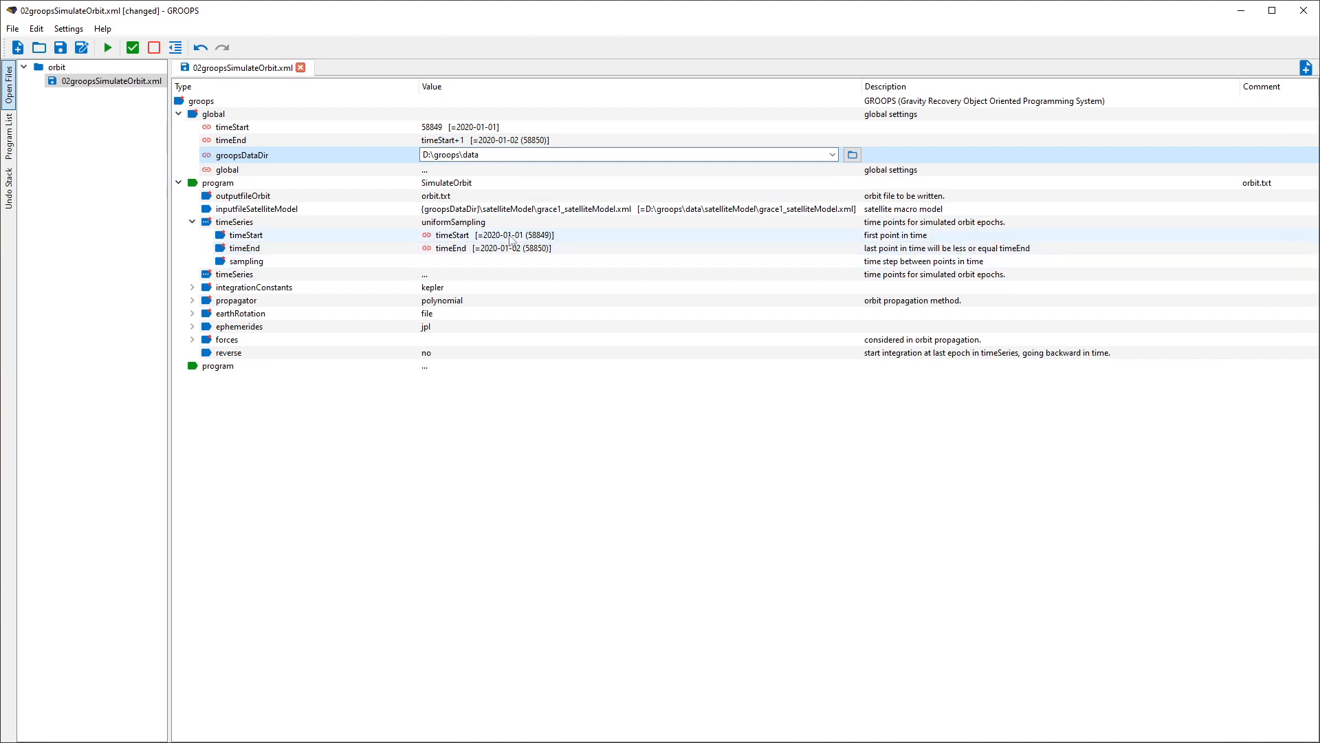
- Set the time series sampling to one minute (00:01:00)
{"action": "left_click", "coordinate": [409, 261]}
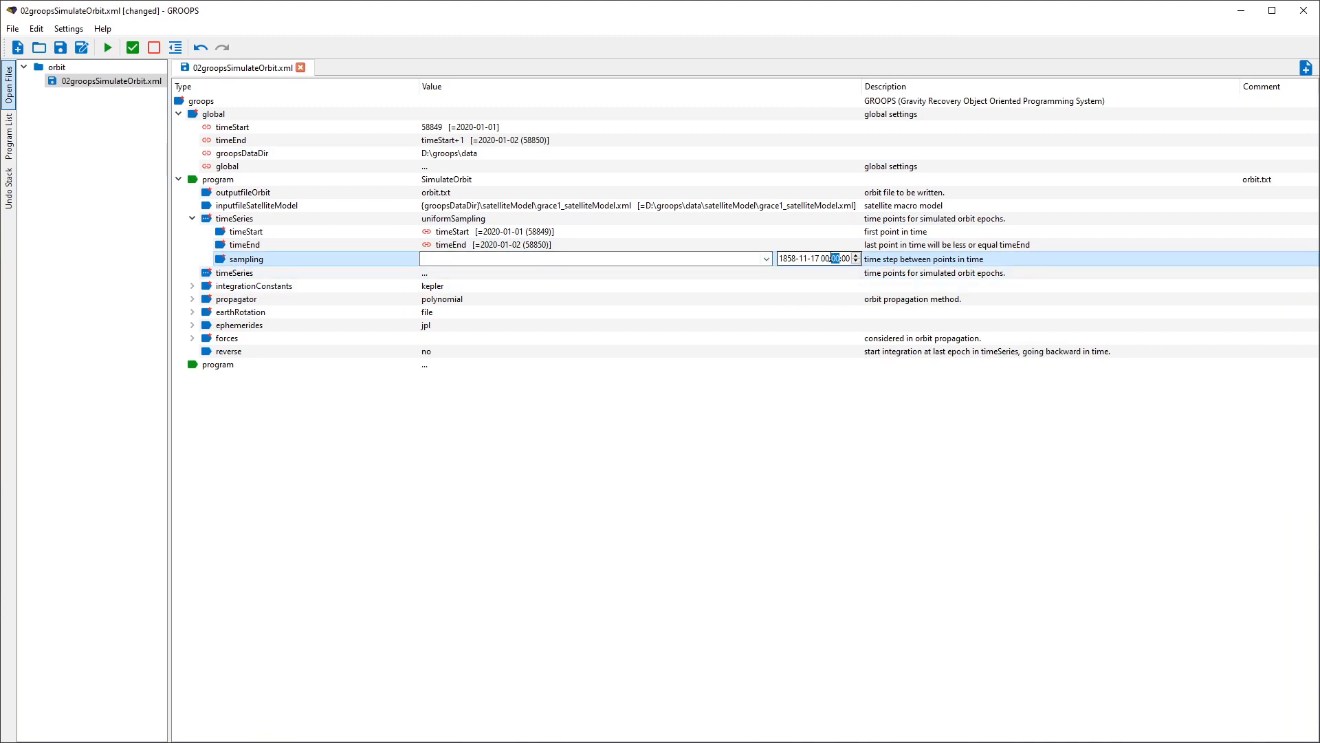
{"action": "type", "text": "01"}
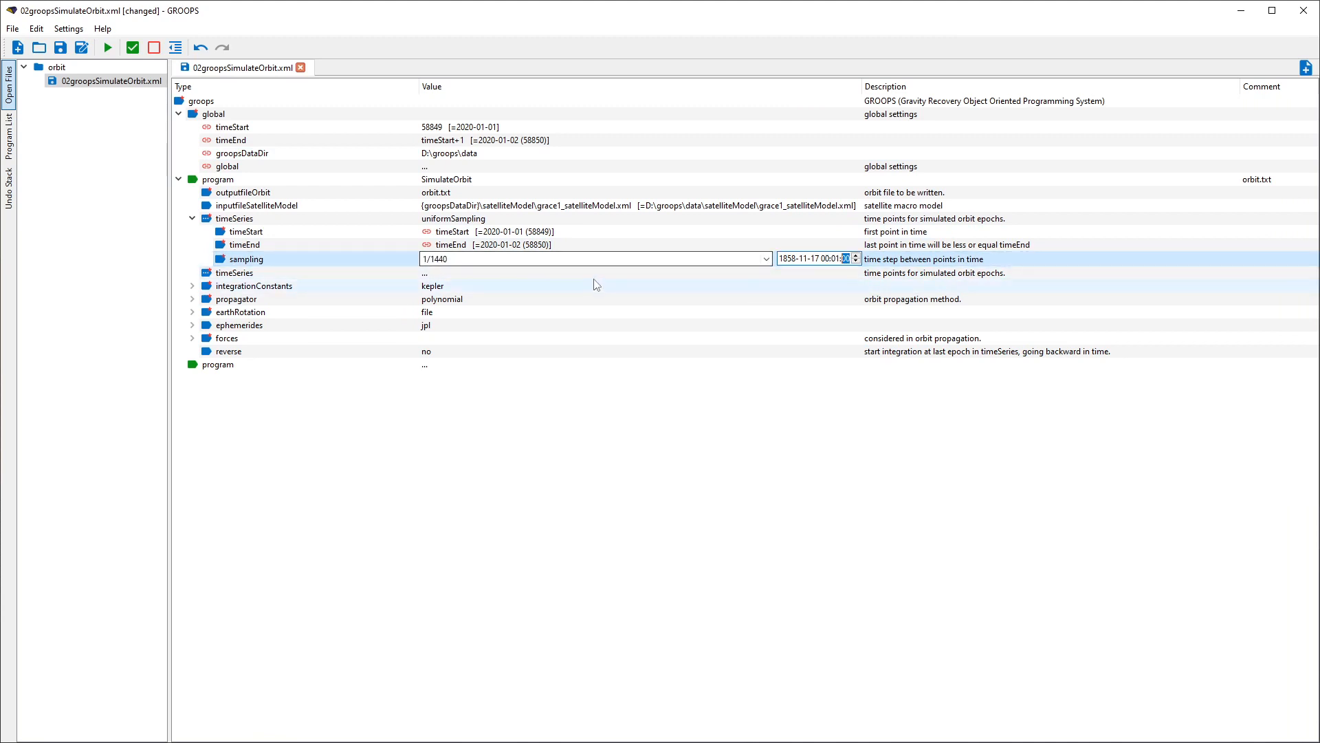
{"action": "left_click", "coordinate": [303, 236]}
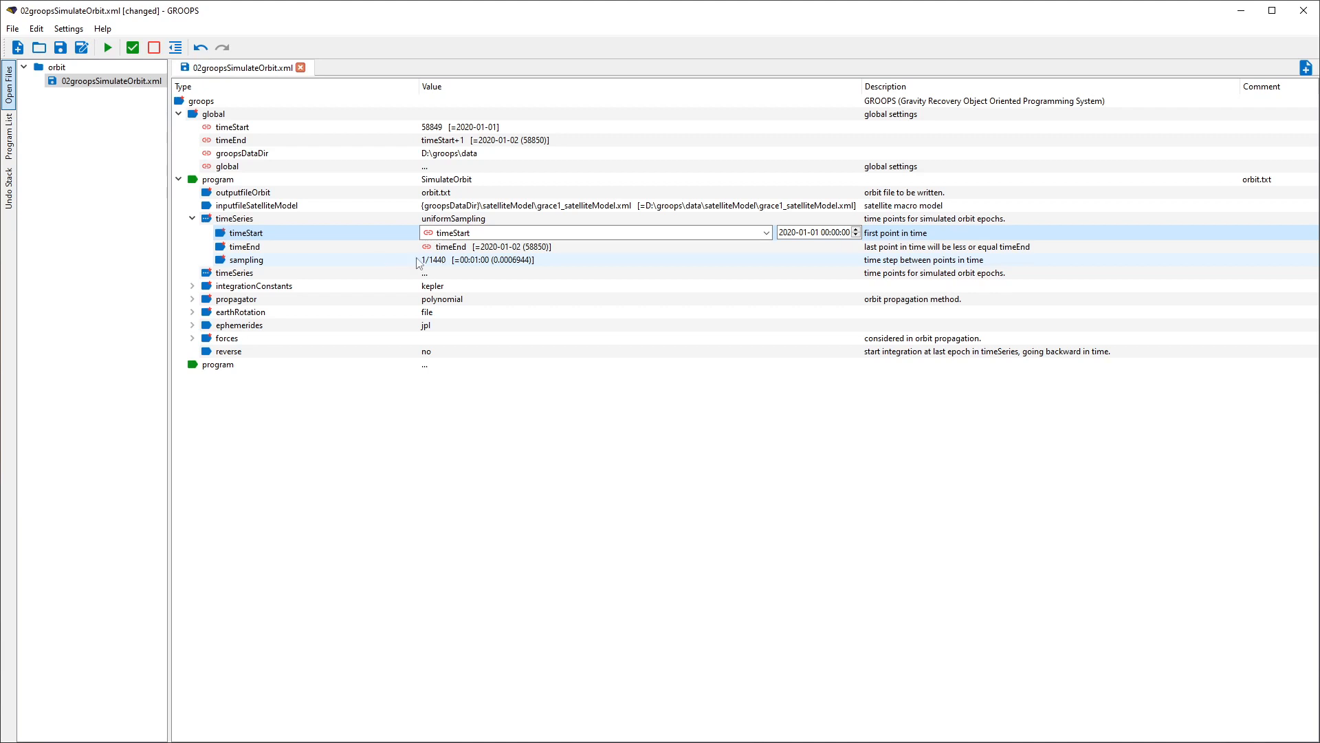
{"action": "left_click", "coordinate": [382, 266]}
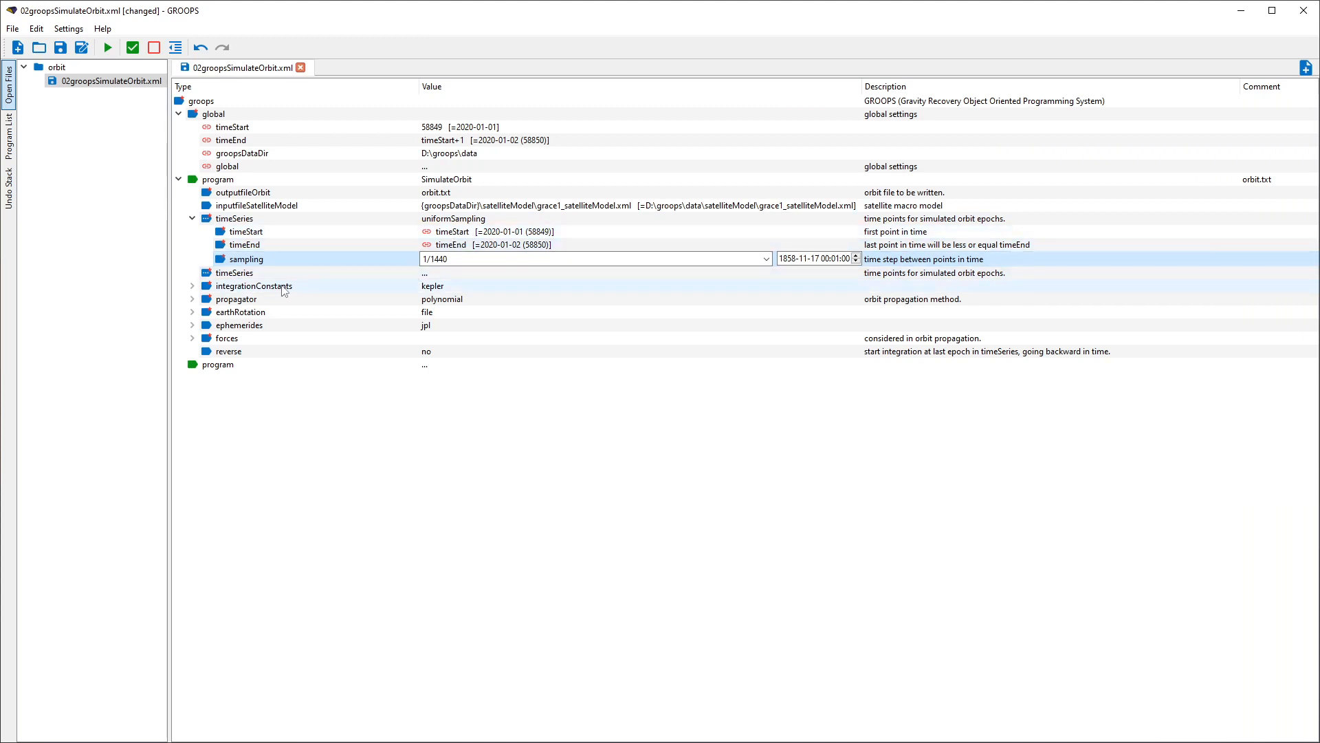
- Keep kepler as the integration constants type, with a majorAxis of 7e6 m and an eccentricity of 0
{"action": "left_click", "coordinate": [193, 286]}
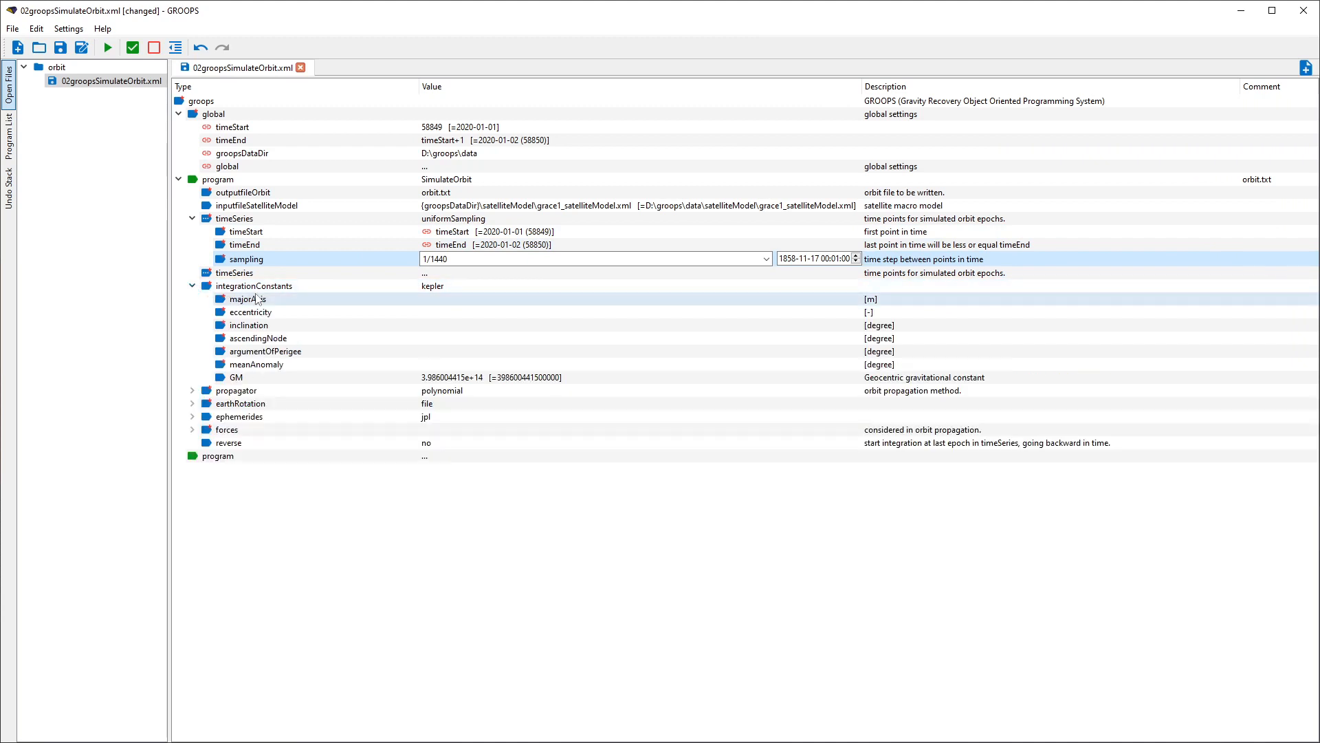
{"action": "left_click", "coordinate": [452, 286]}
{"action": "left_click", "coordinate": [475, 285]}
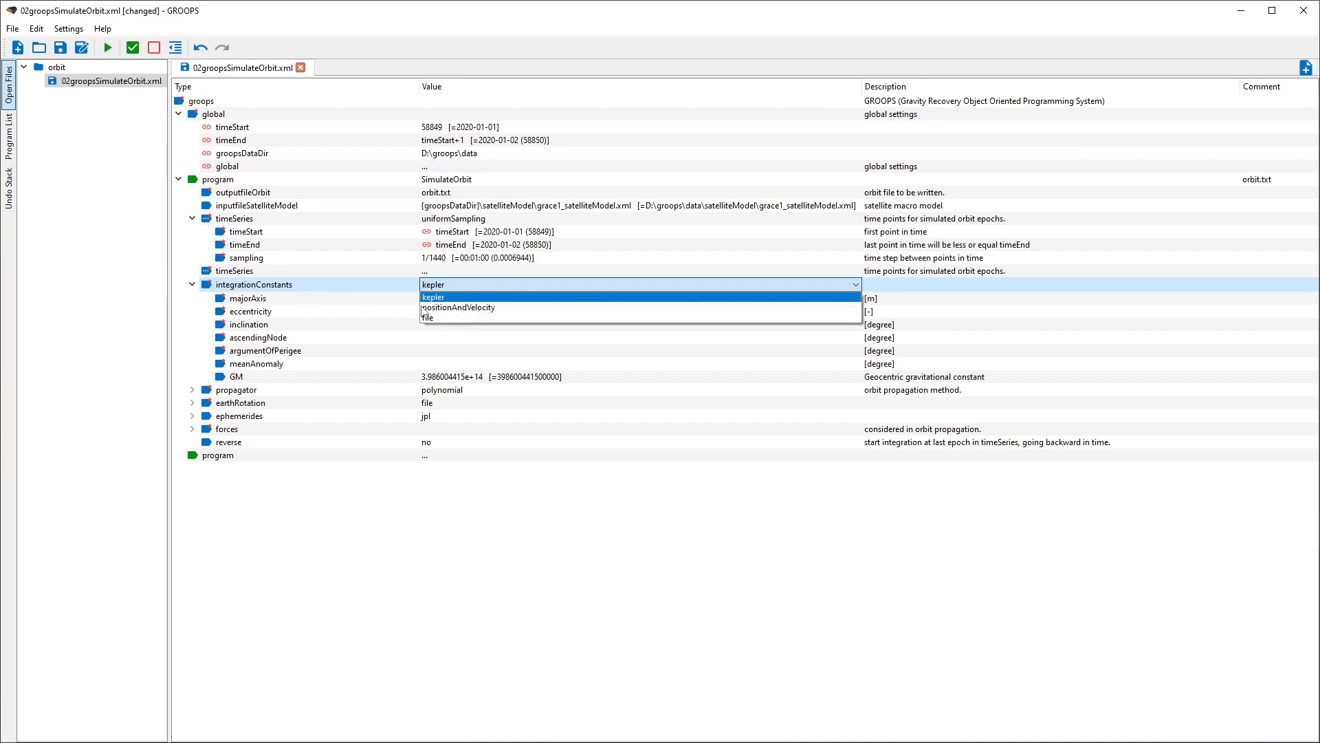
{"action": "left_click", "coordinate": [378, 286]}
{"action": "left_click", "coordinate": [452, 298]}
{"action": "left_click", "coordinate": [453, 298]}
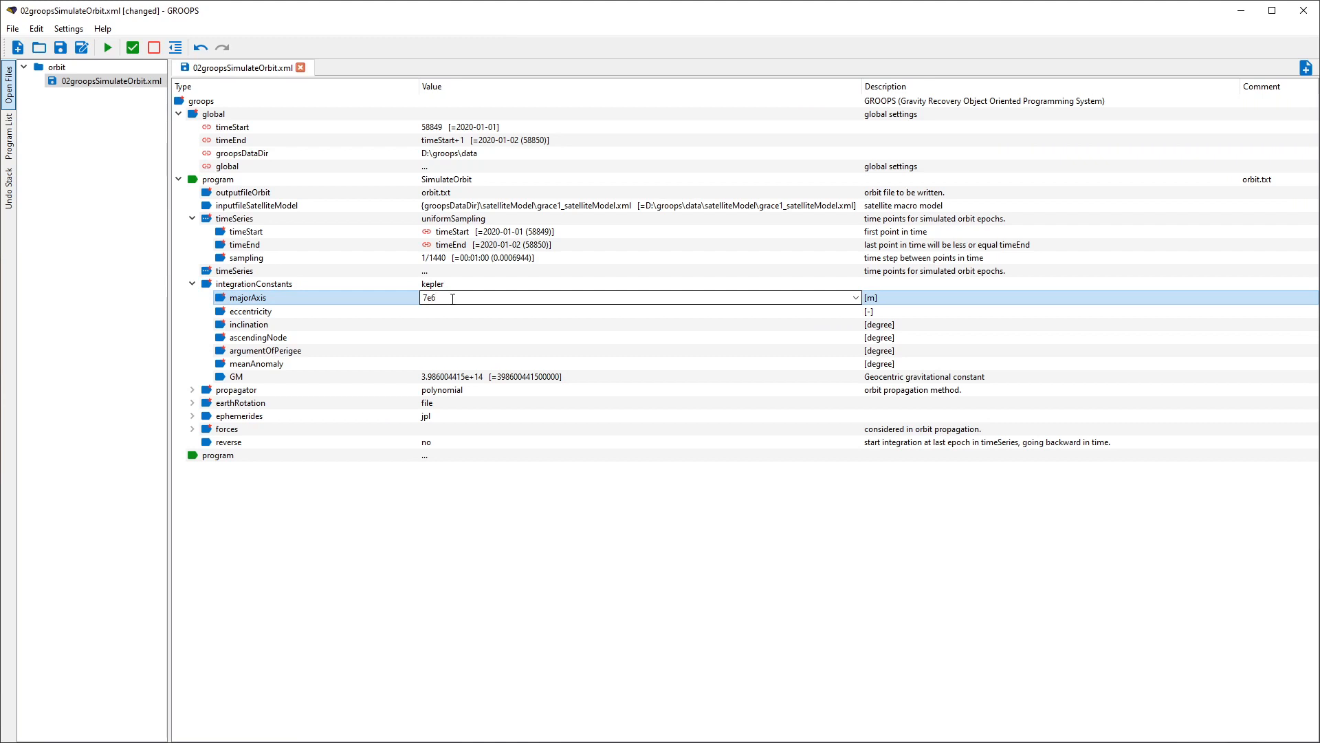
{"action": "left_click", "coordinate": [377, 317]}
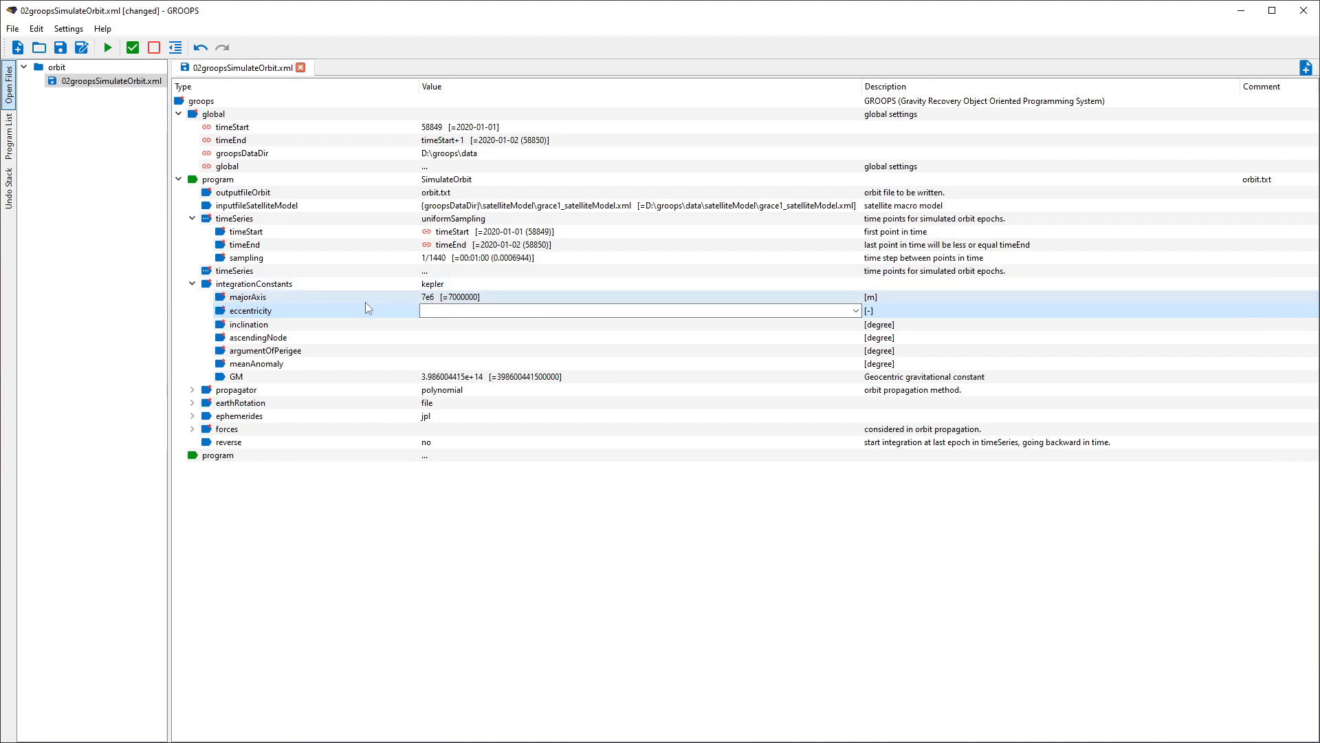
- Set the inclination to 85 degrees and ascendingNode, argumentOfPerigee and meanAnomaly to 0, and collapse the integration constants
{"action": "left_click", "coordinate": [437, 322]}
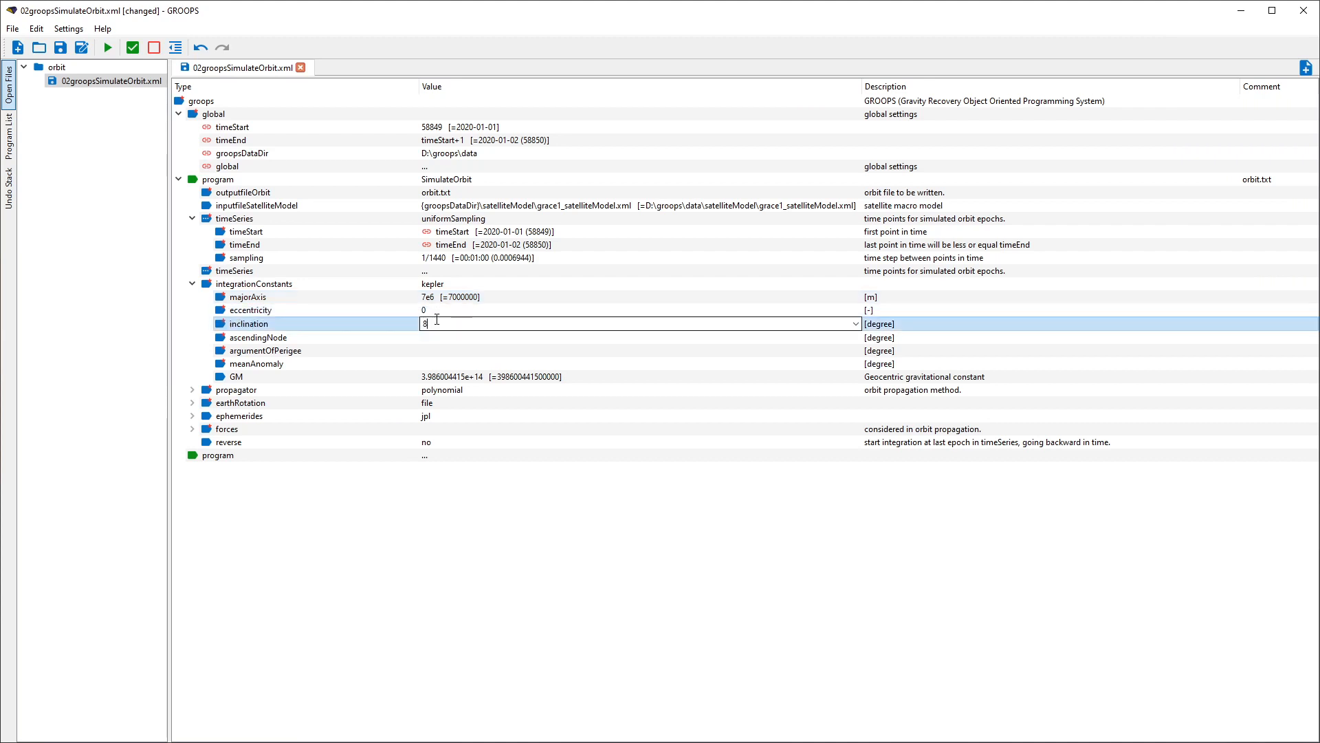
{"action": "type", "text": "85"}
{"action": "left_click", "coordinate": [437, 336]}
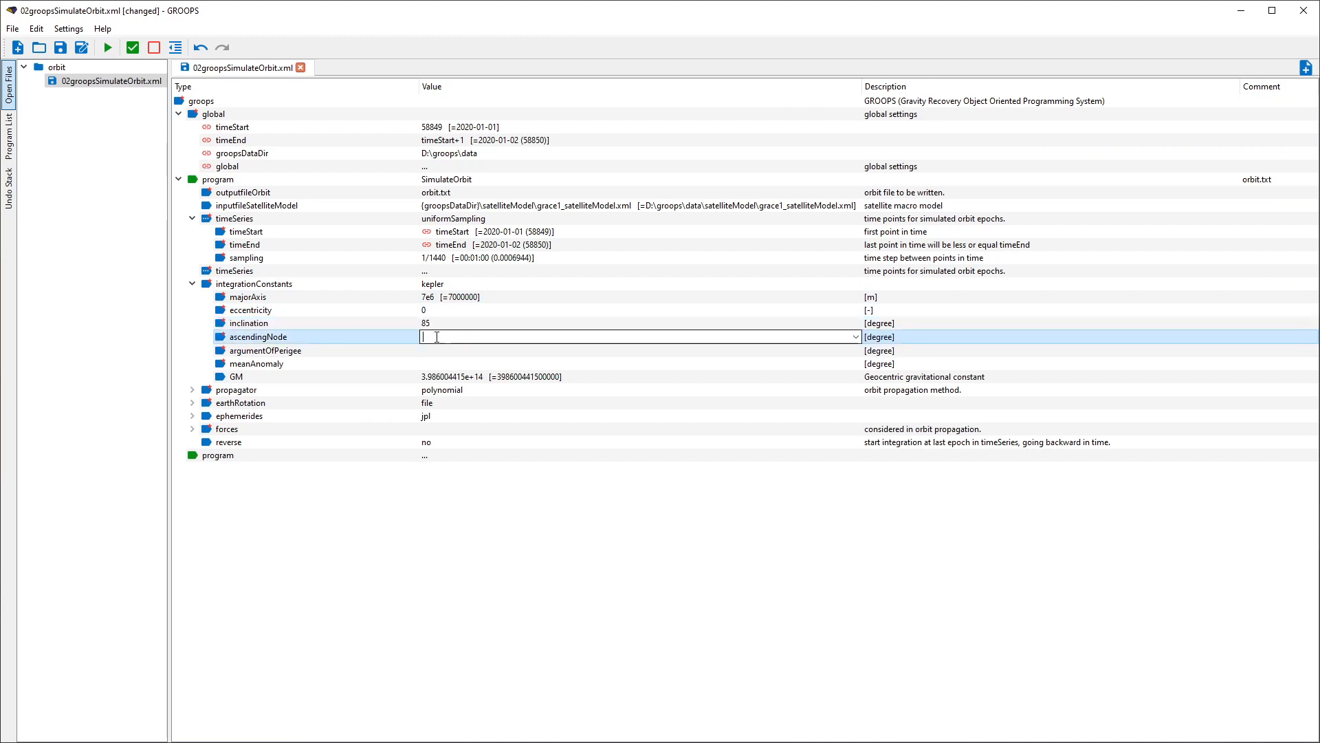
{"action": "type", "text": "0"}
{"action": "left_click", "coordinate": [435, 351]}
{"action": "type", "text": "0"}
{"action": "left_click", "coordinate": [444, 363]}
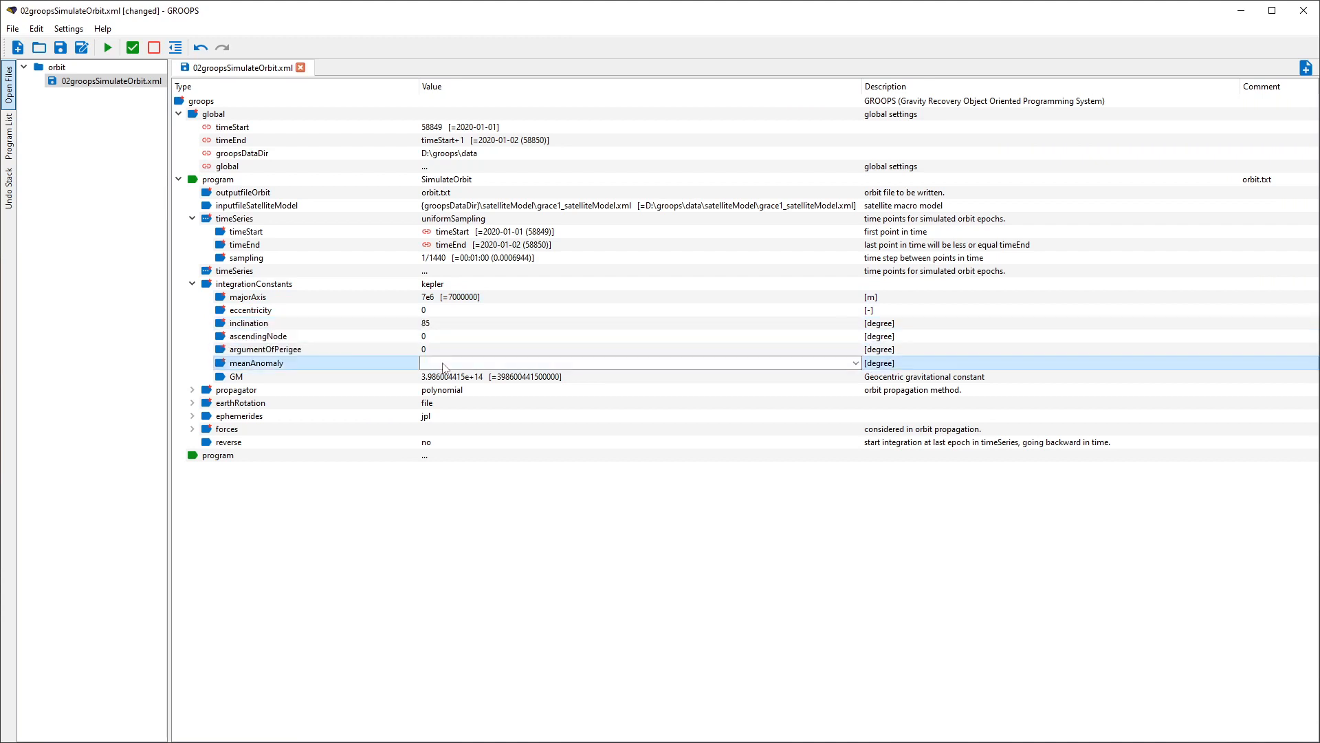
{"action": "type", "text": "0"}
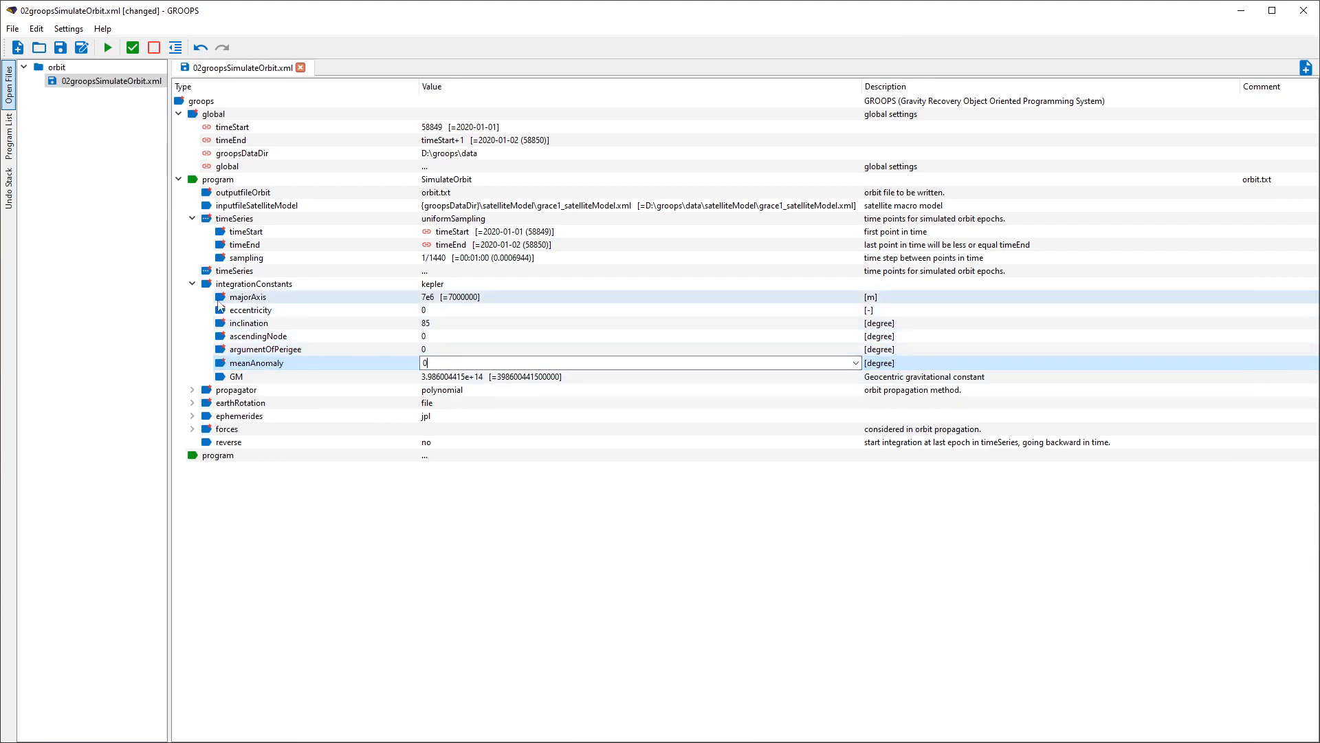
{"action": "left_click", "coordinate": [191, 284]}
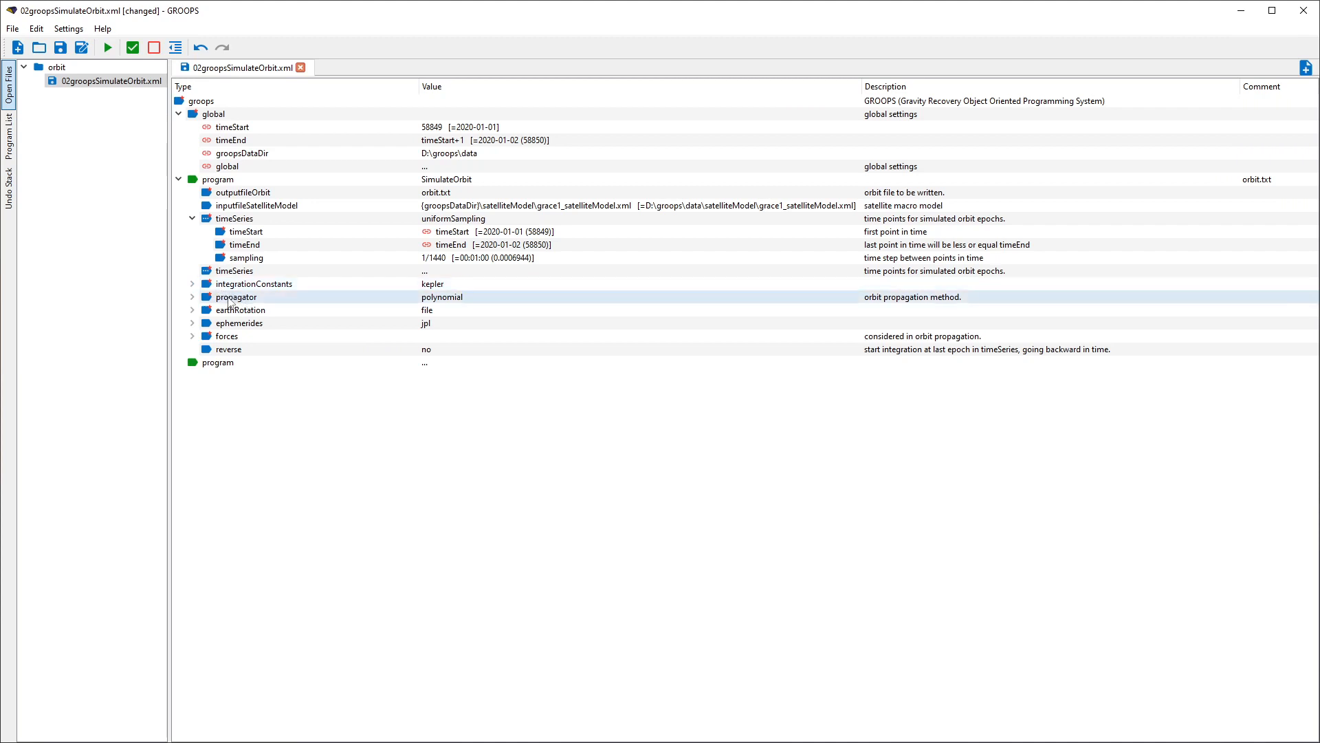
- Review the propagation methods available, keeping polynomial as the propagator, and check the earthRotation settings
{"action": "left_click", "coordinate": [193, 298]}
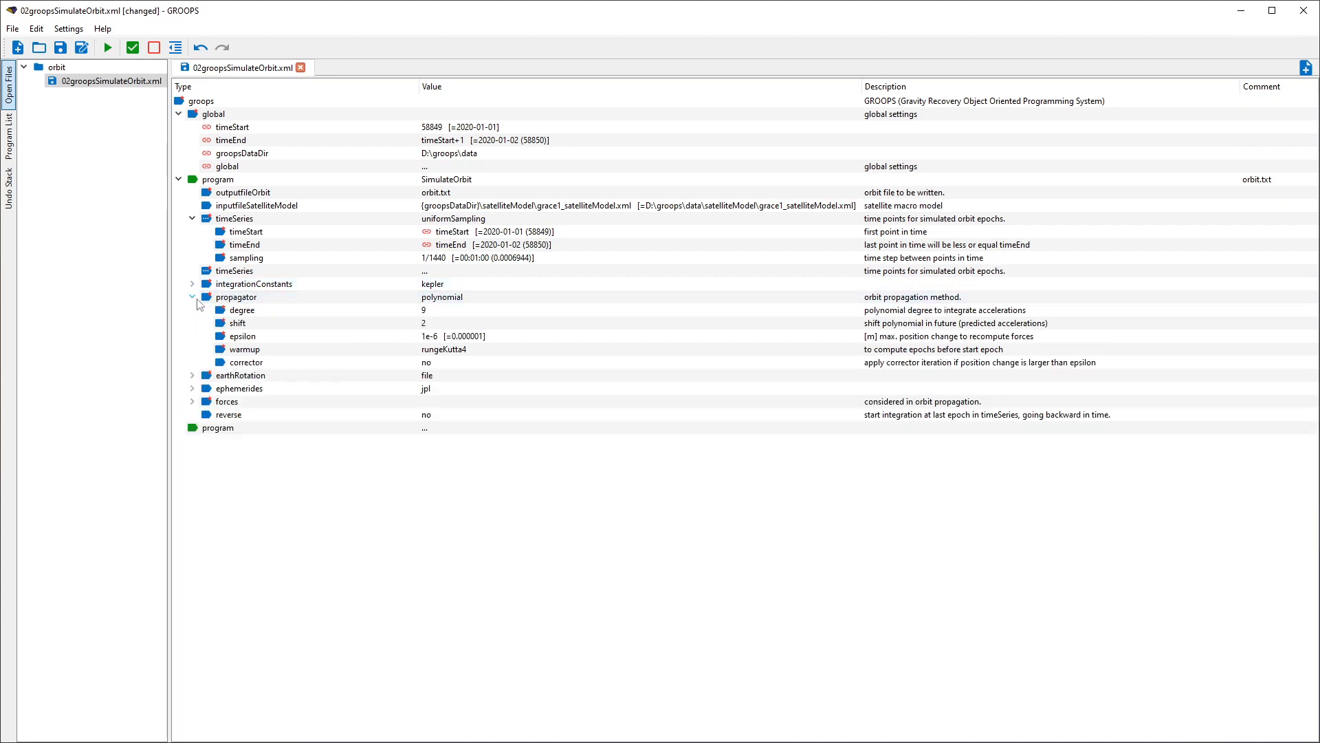
{"action": "left_click", "coordinate": [490, 301]}
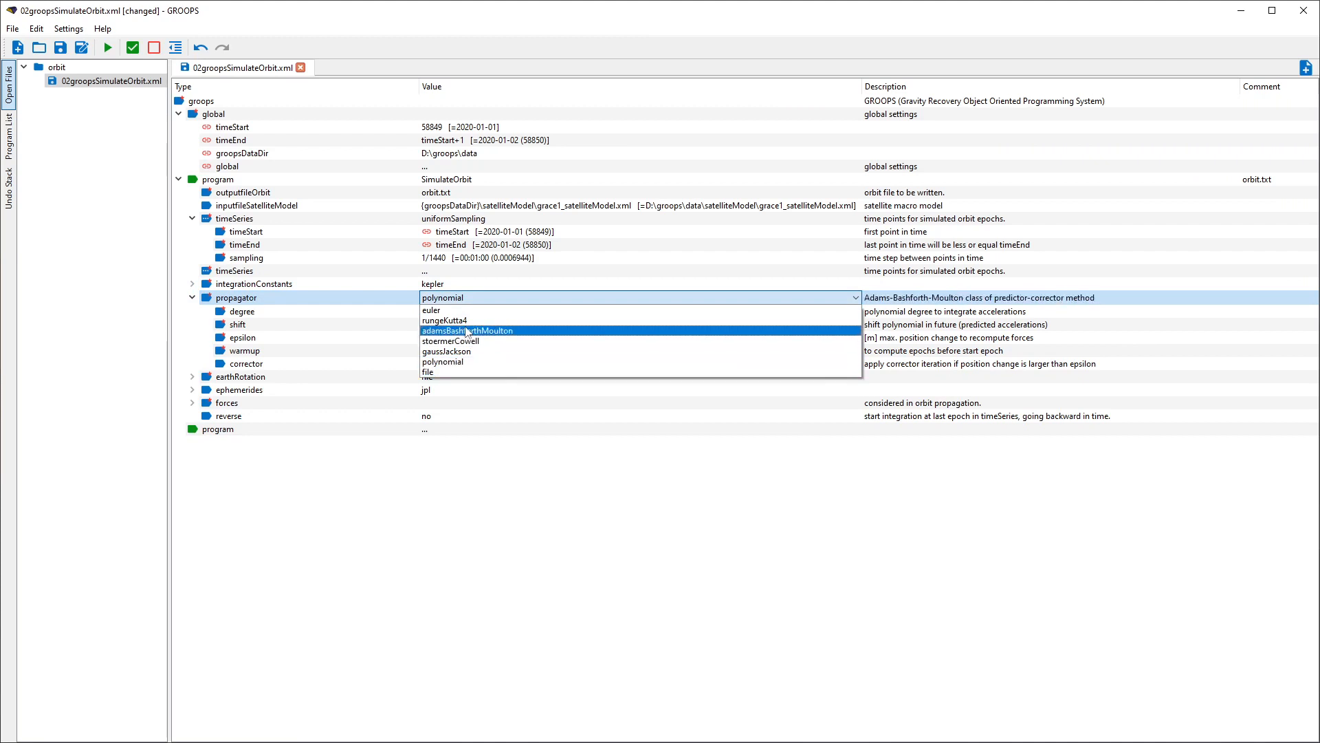
{"action": "left_click", "coordinate": [224, 300]}
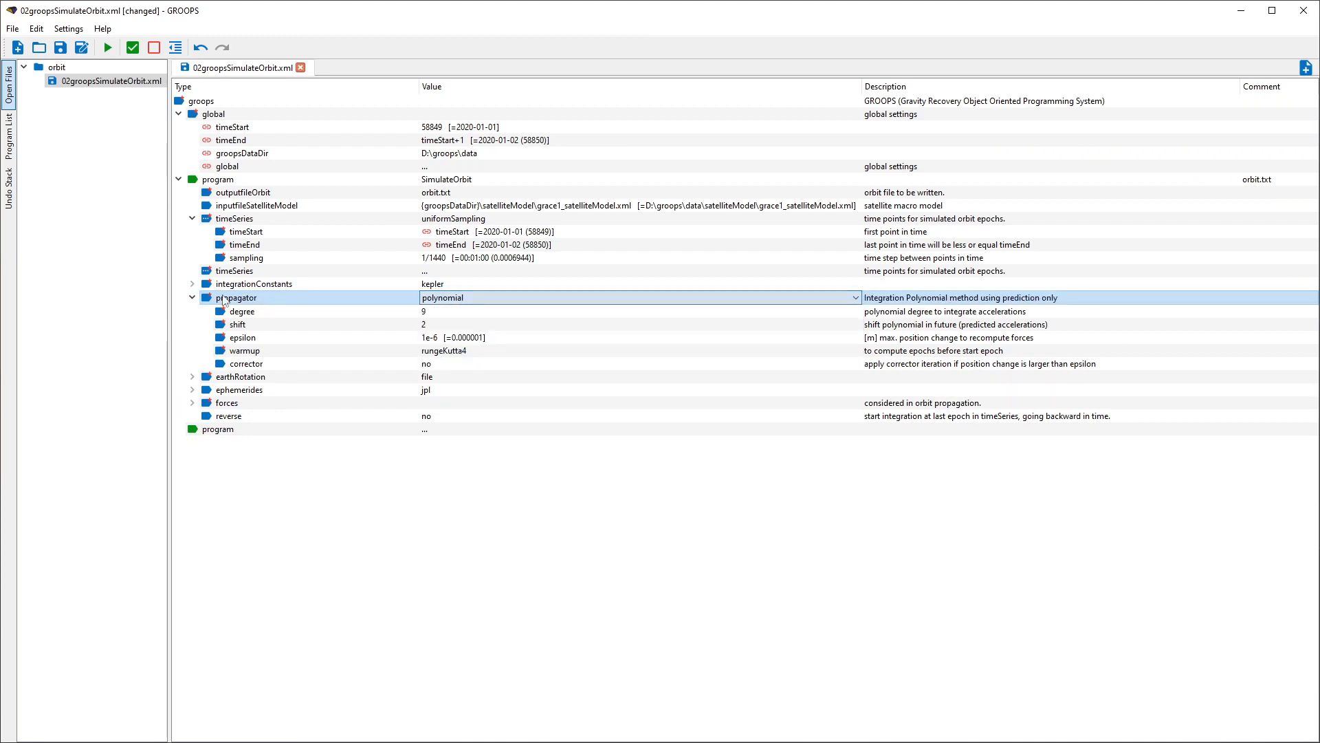
{"action": "left_click", "coordinate": [192, 298]}
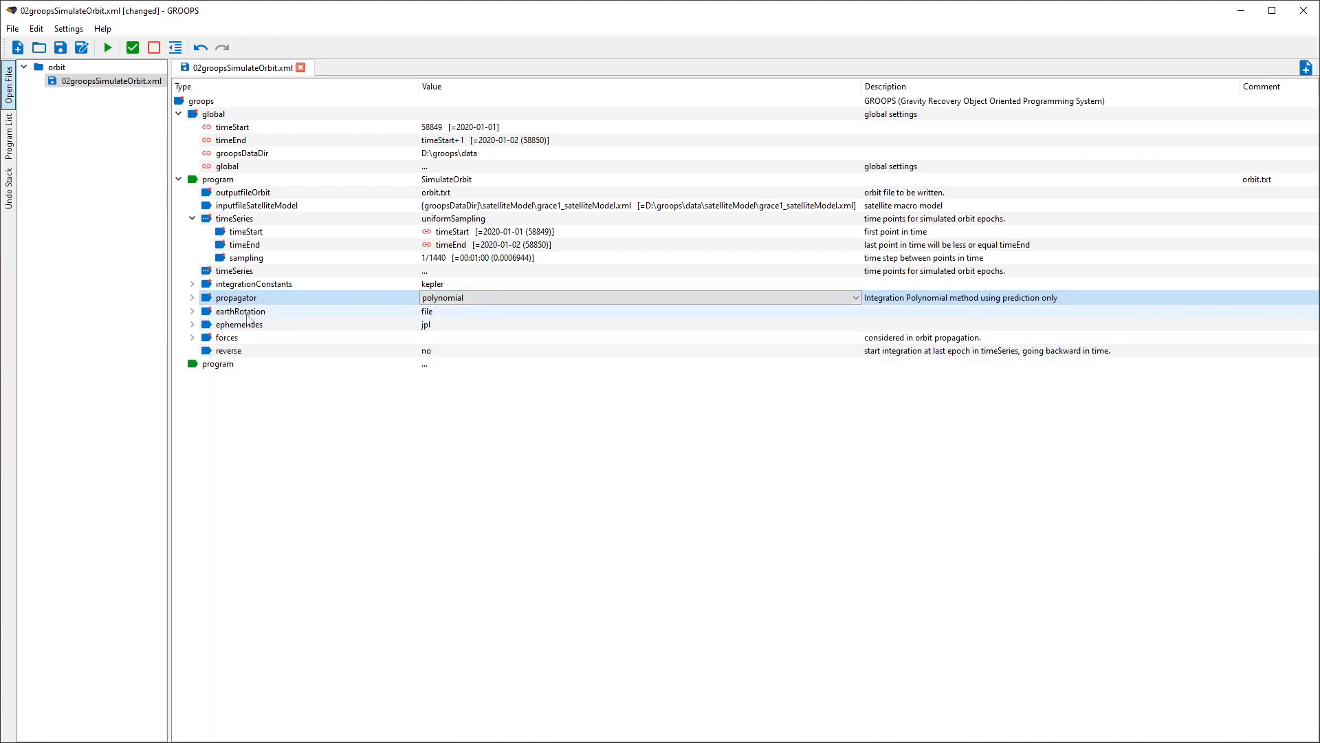
{"action": "left_click", "coordinate": [192, 312]}
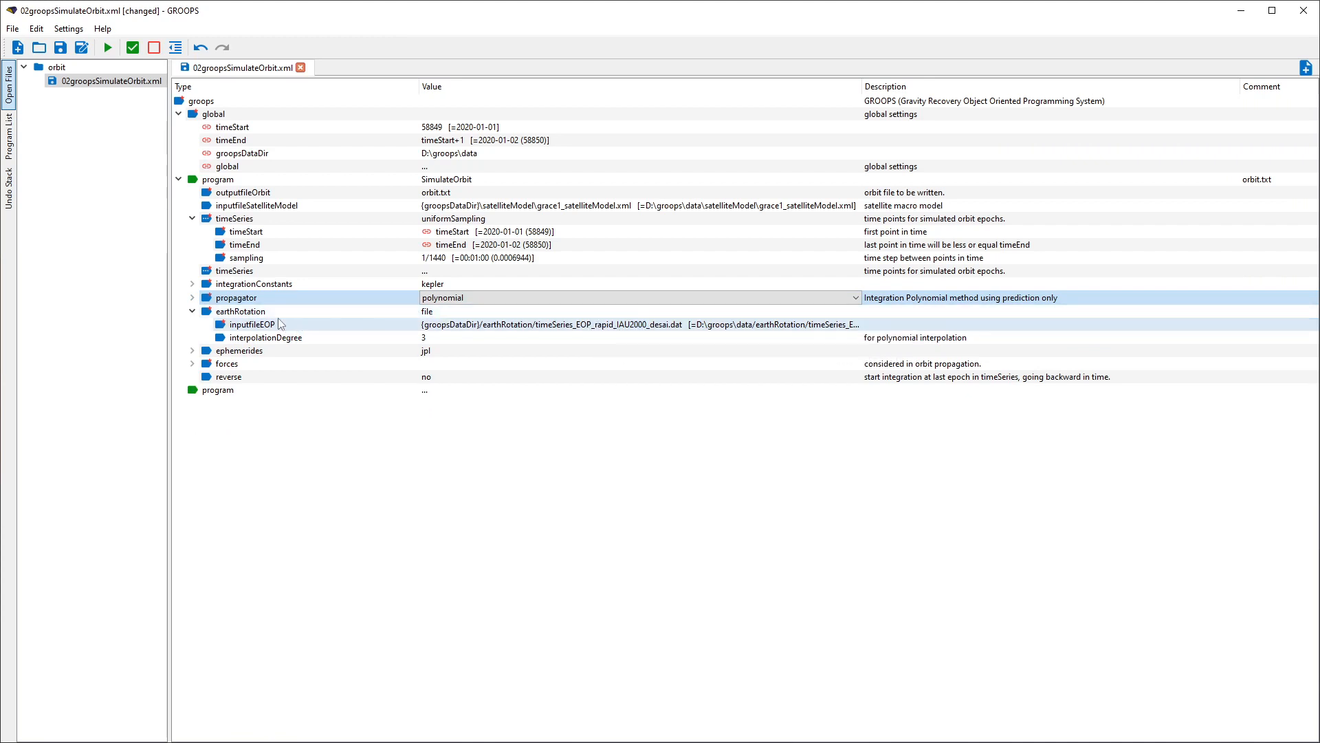
{"action": "left_click", "coordinate": [193, 312]}
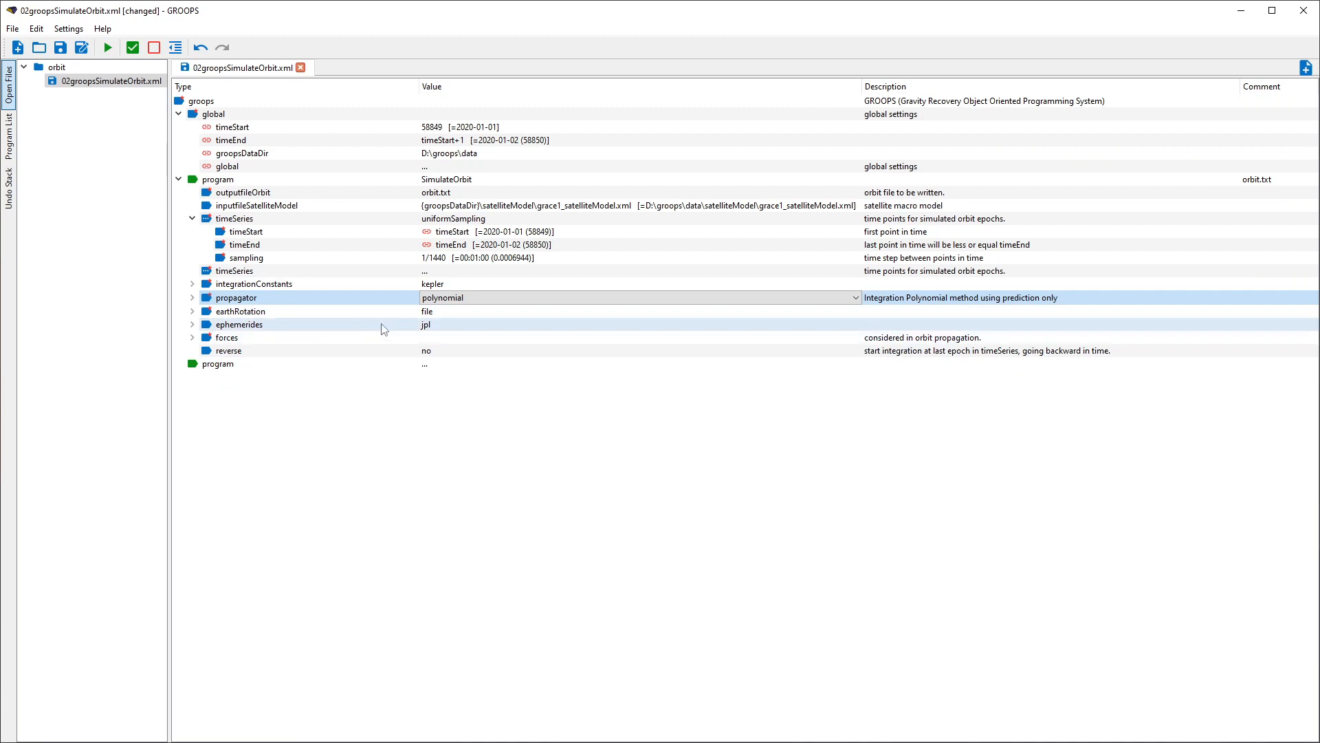
- Add a gravityfield of type potentialCoefficients to the forces and expand its settings
{"action": "left_click", "coordinate": [192, 337]}
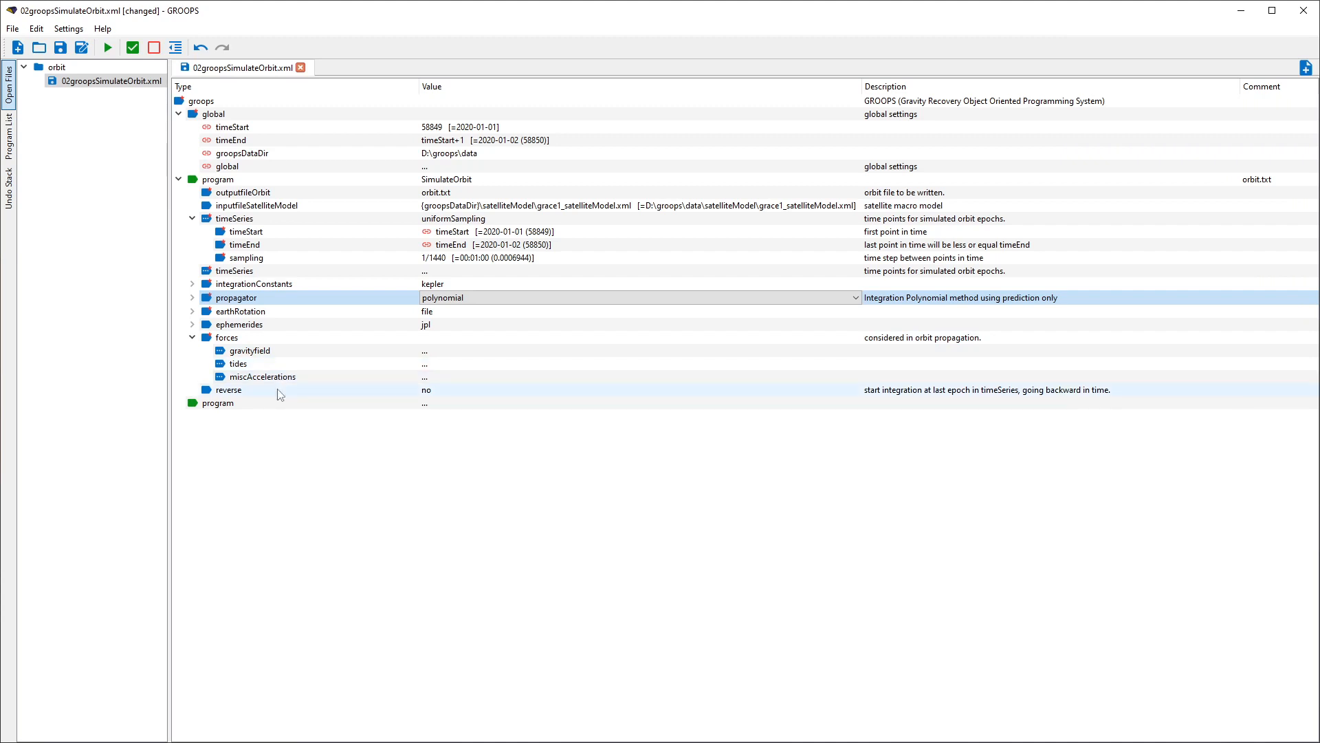
{"action": "left_click", "coordinate": [457, 349]}
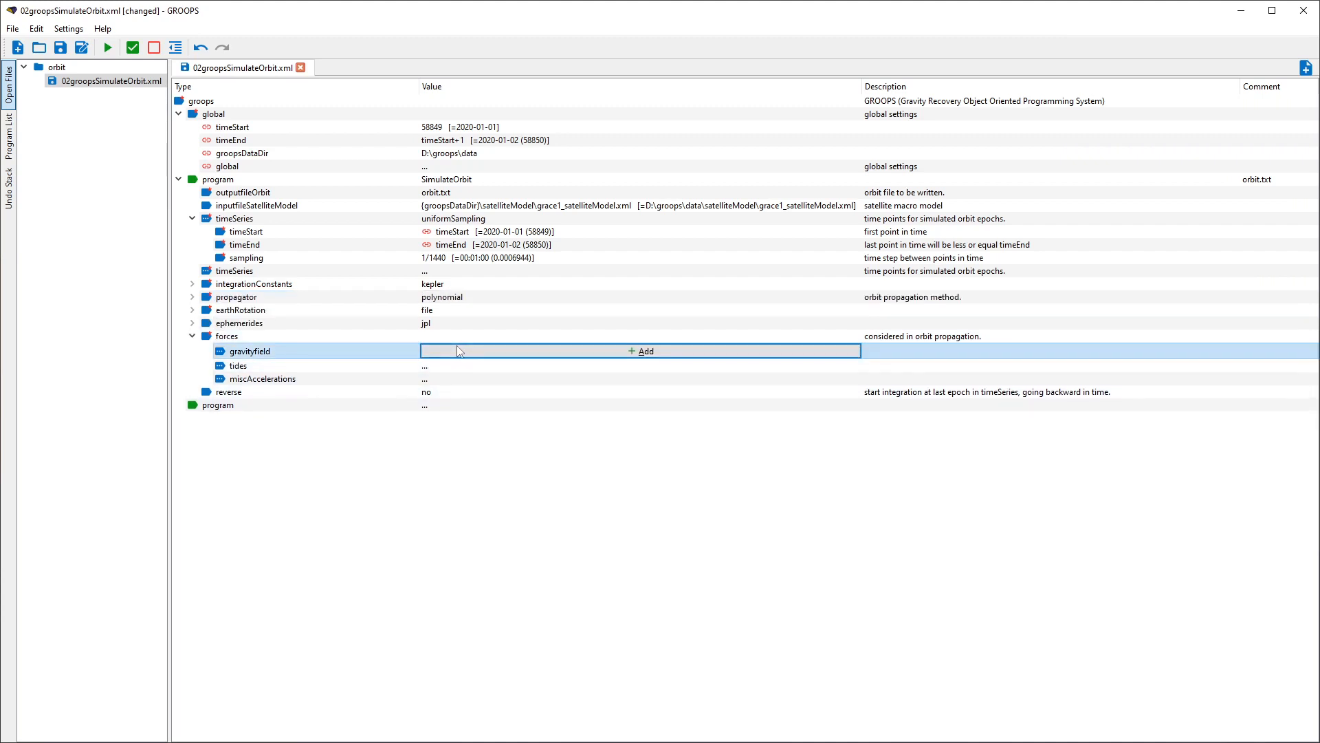
{"action": "left_click", "coordinate": [465, 350]}
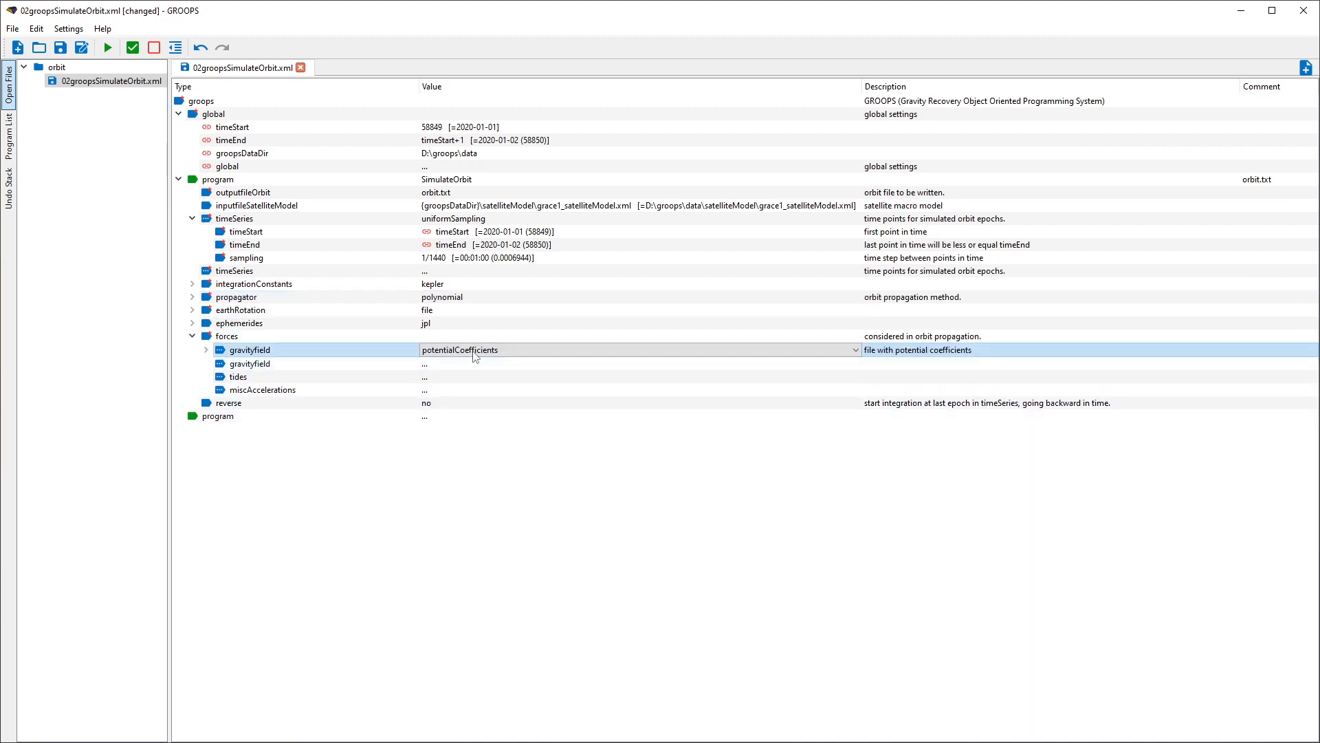
{"action": "left_click", "coordinate": [206, 349]}
- Use GOCO06s.gfc from the goco06s folder as the gravity field's potential coefficients file, with a maxDegree of 60
{"action": "left_click", "coordinate": [601, 364]}
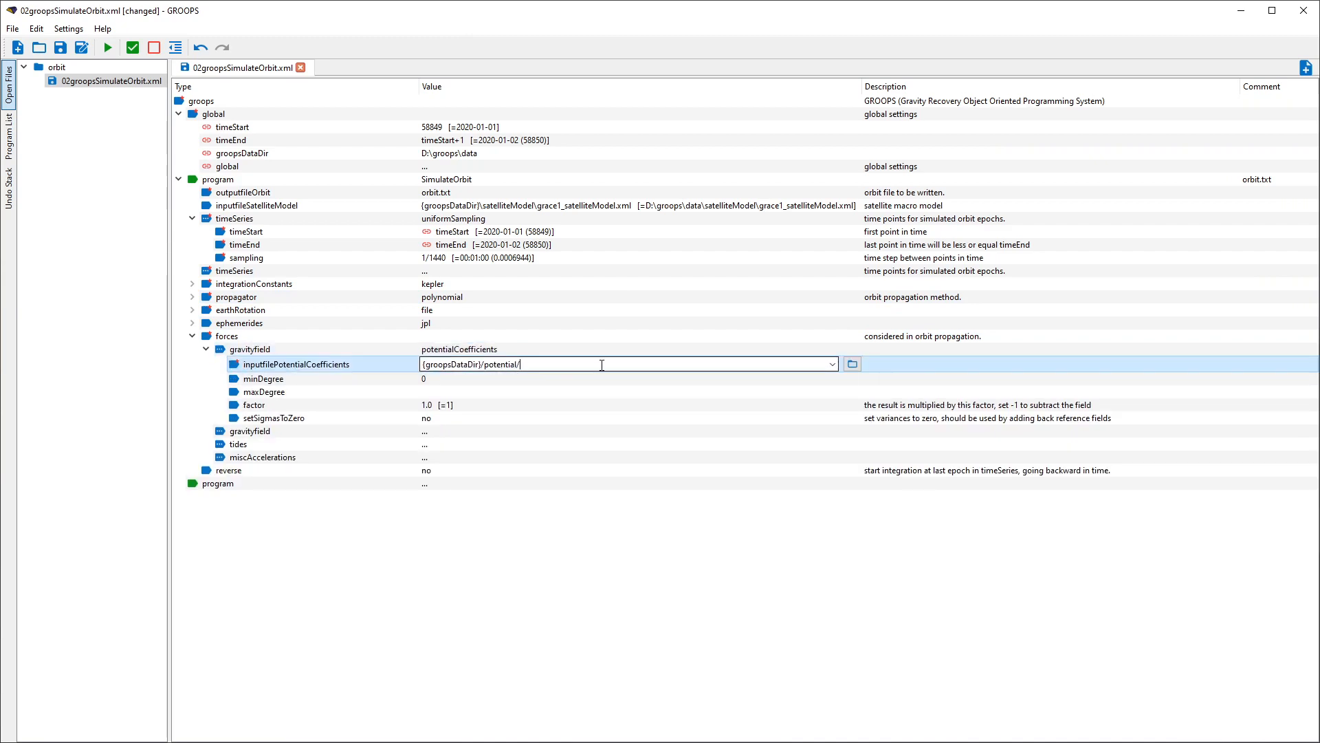
{"action": "left_click", "coordinate": [852, 364]}
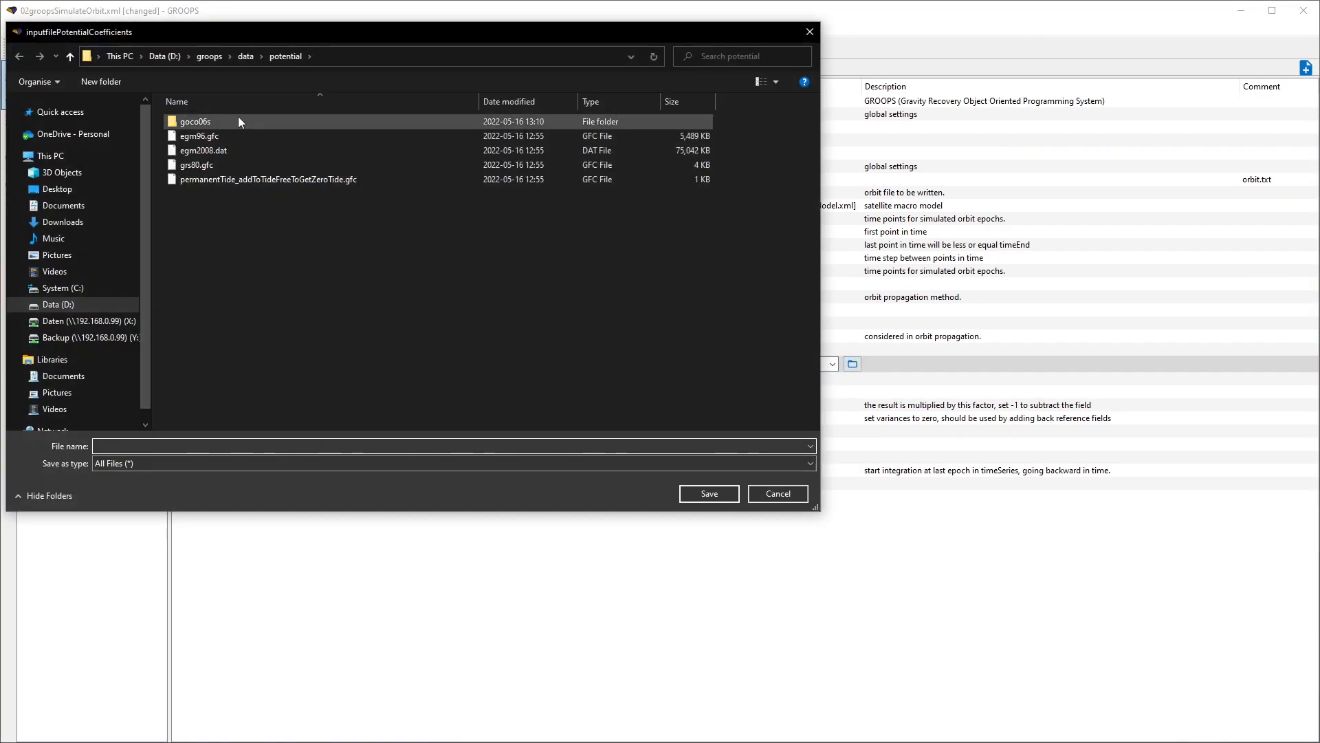
{"action": "double_click", "coordinate": [234, 120]}
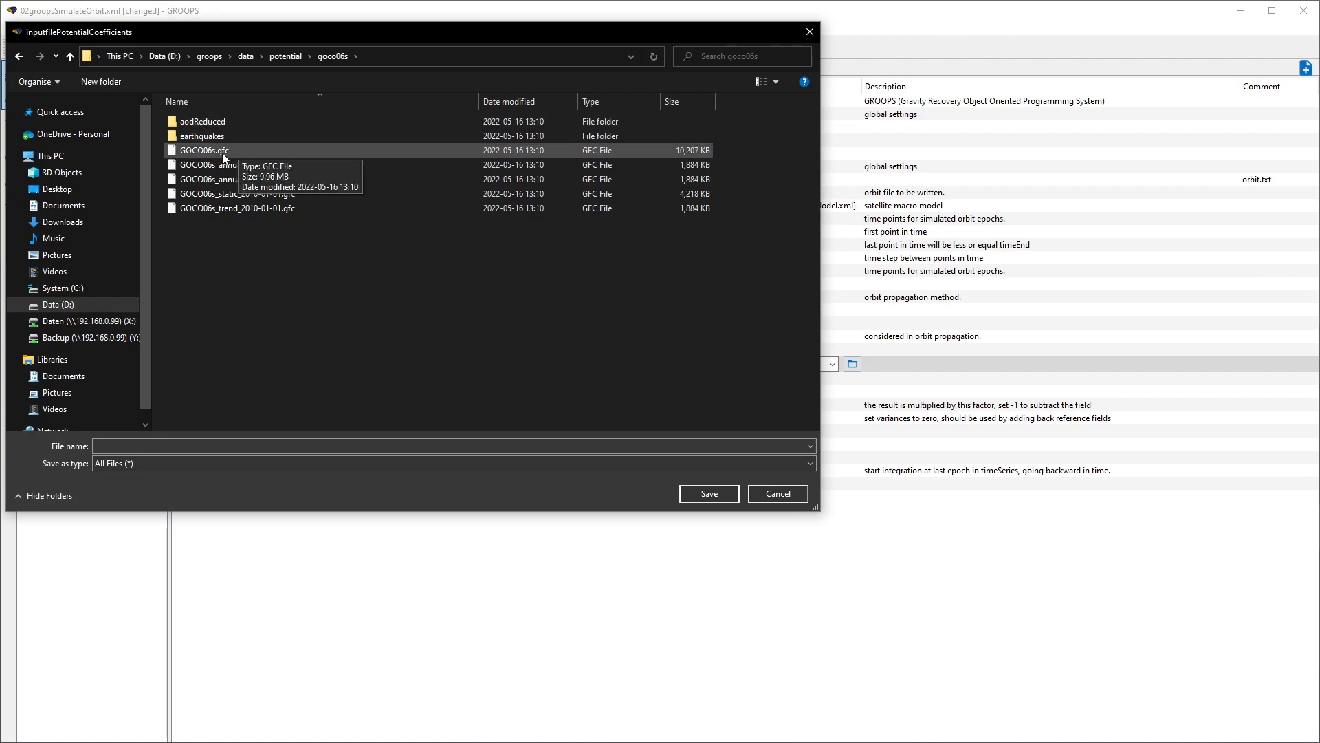
{"action": "double_click", "coordinate": [220, 155]}
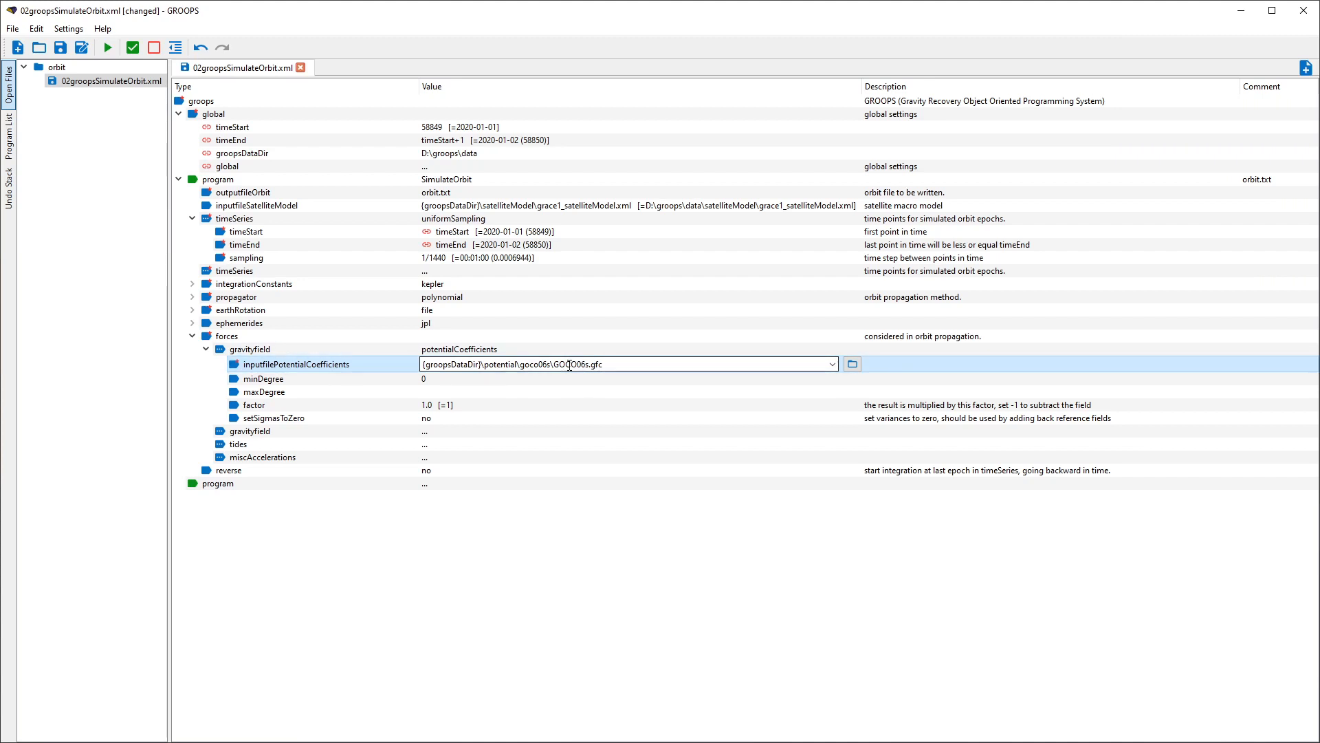
{"action": "left_click", "coordinate": [448, 392]}
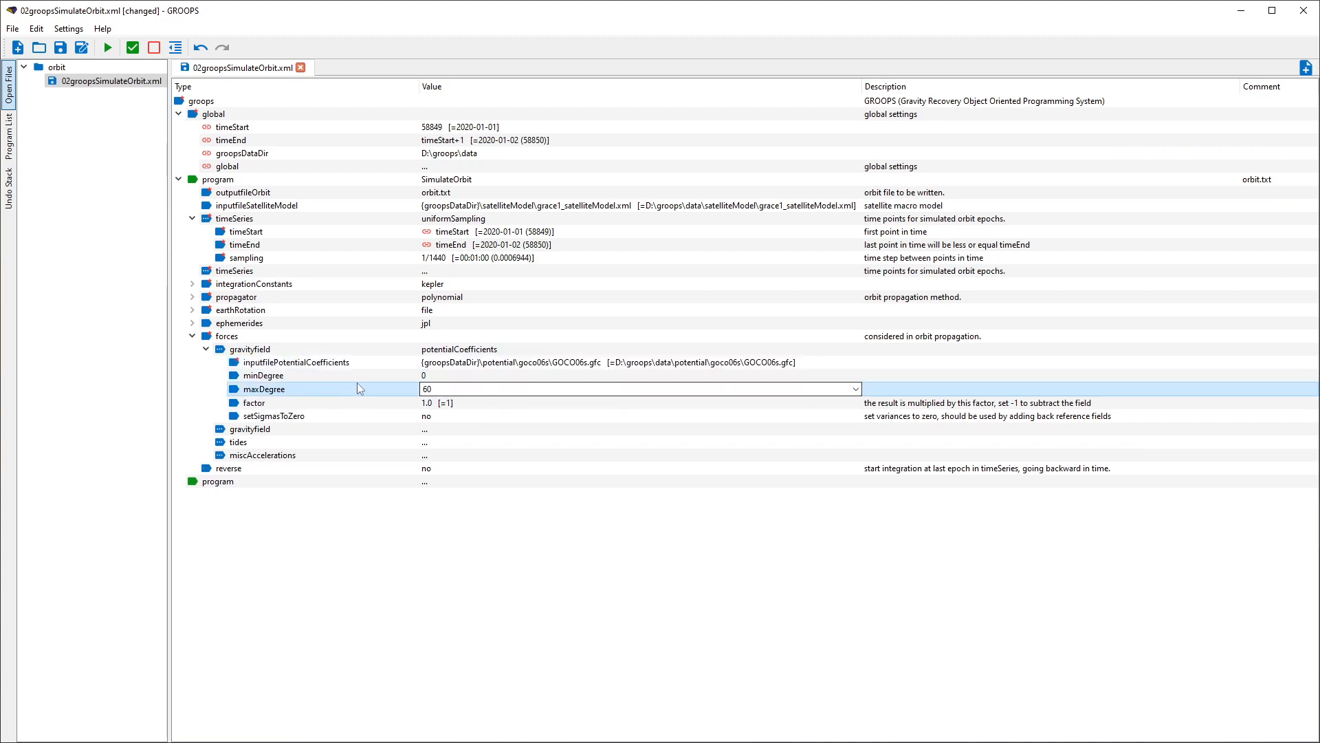
{"action": "left_click", "coordinate": [207, 351]}
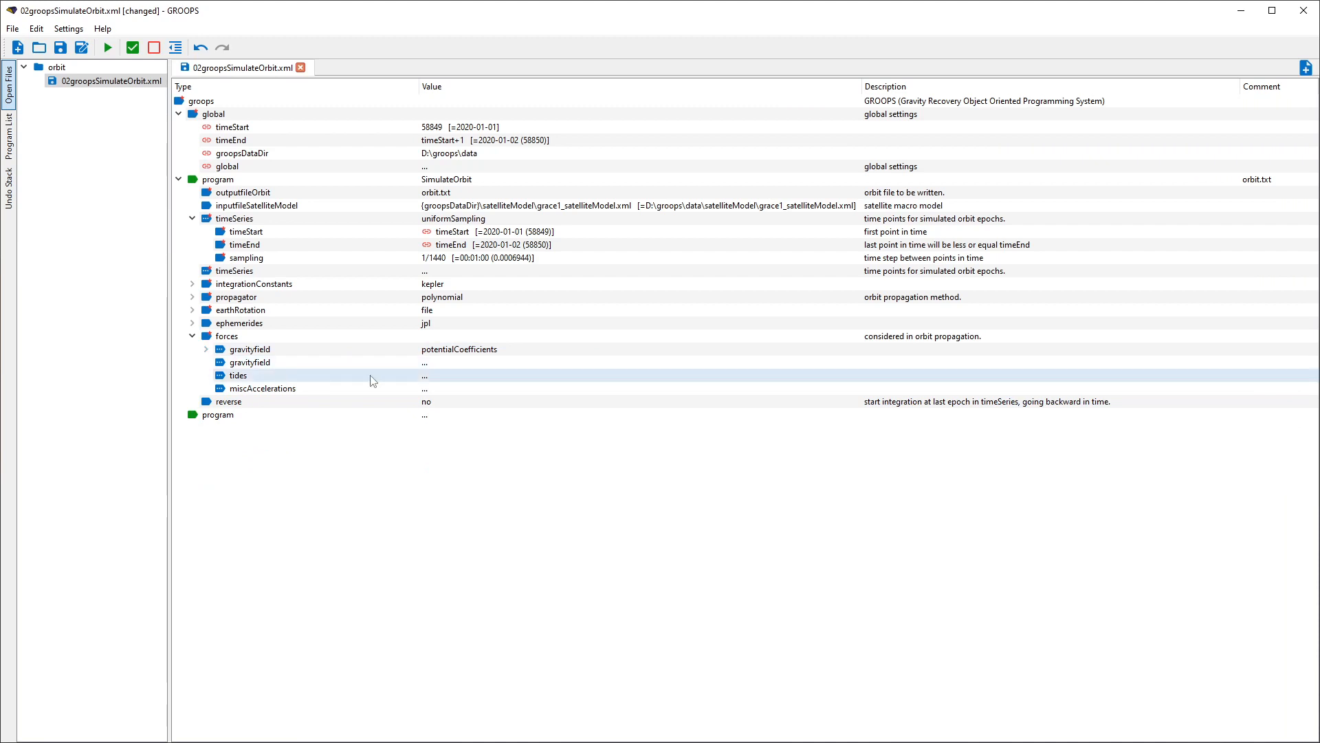
- Add a tides entry of type astronomicalTide to the forces
{"action": "left_click", "coordinate": [438, 378]}
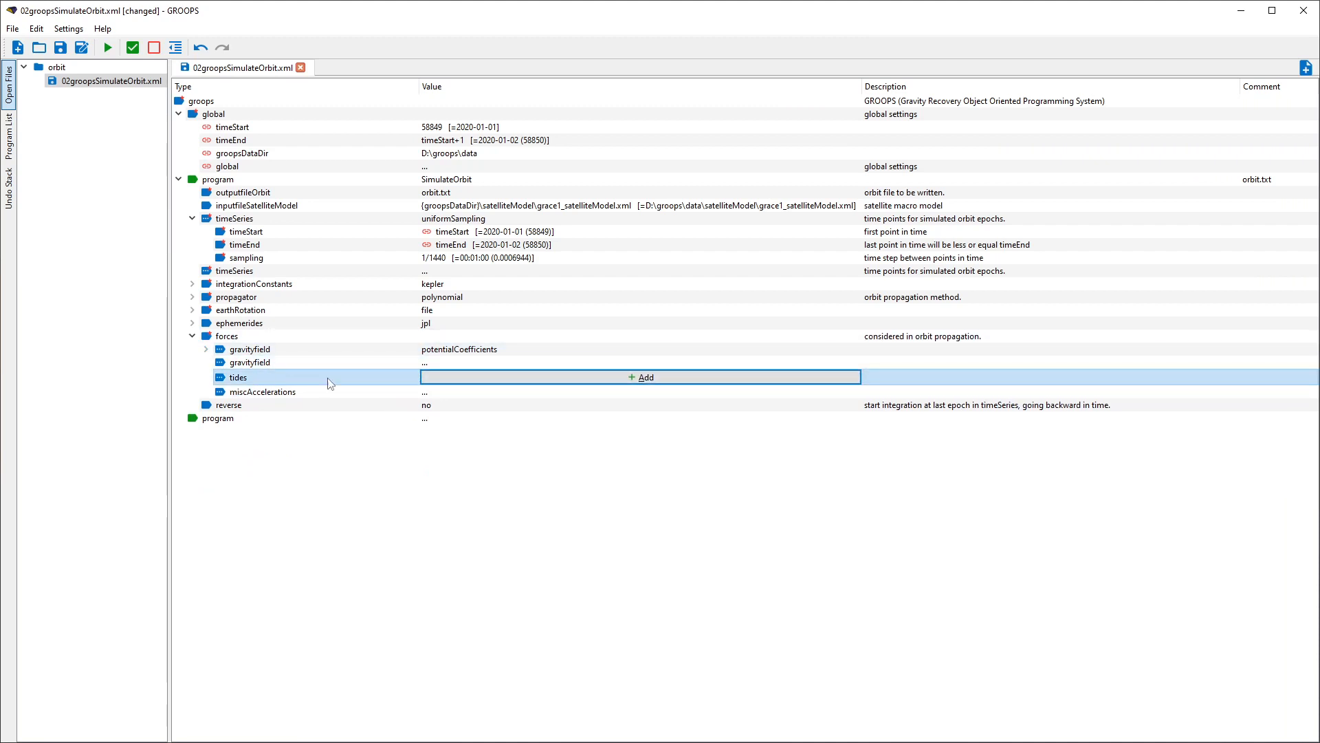
{"action": "left_click", "coordinate": [474, 377]}
{"action": "left_click", "coordinate": [473, 378]}
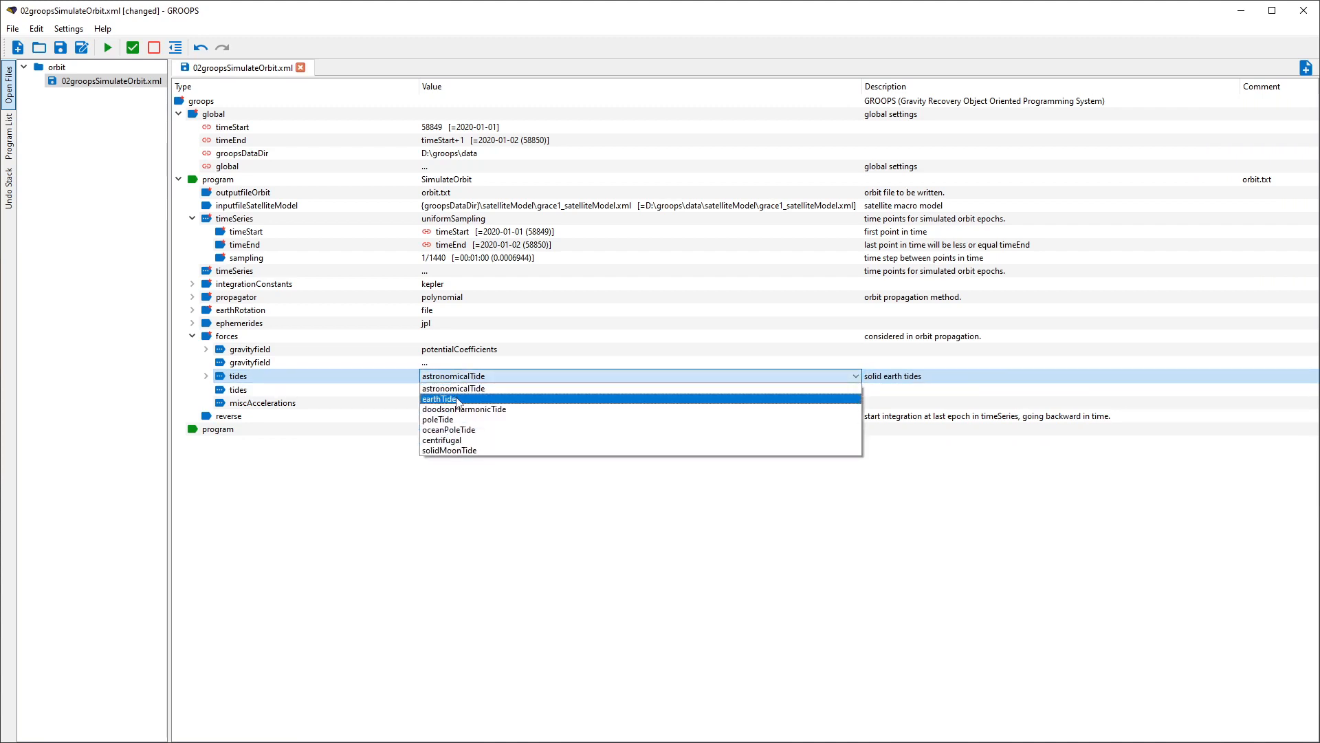
{"action": "left_click", "coordinate": [427, 386]}
- Add a second tides entry of type earthTide, check the astronomicalTide settings, and collapse both entries
{"action": "double_click", "coordinate": [451, 389]}
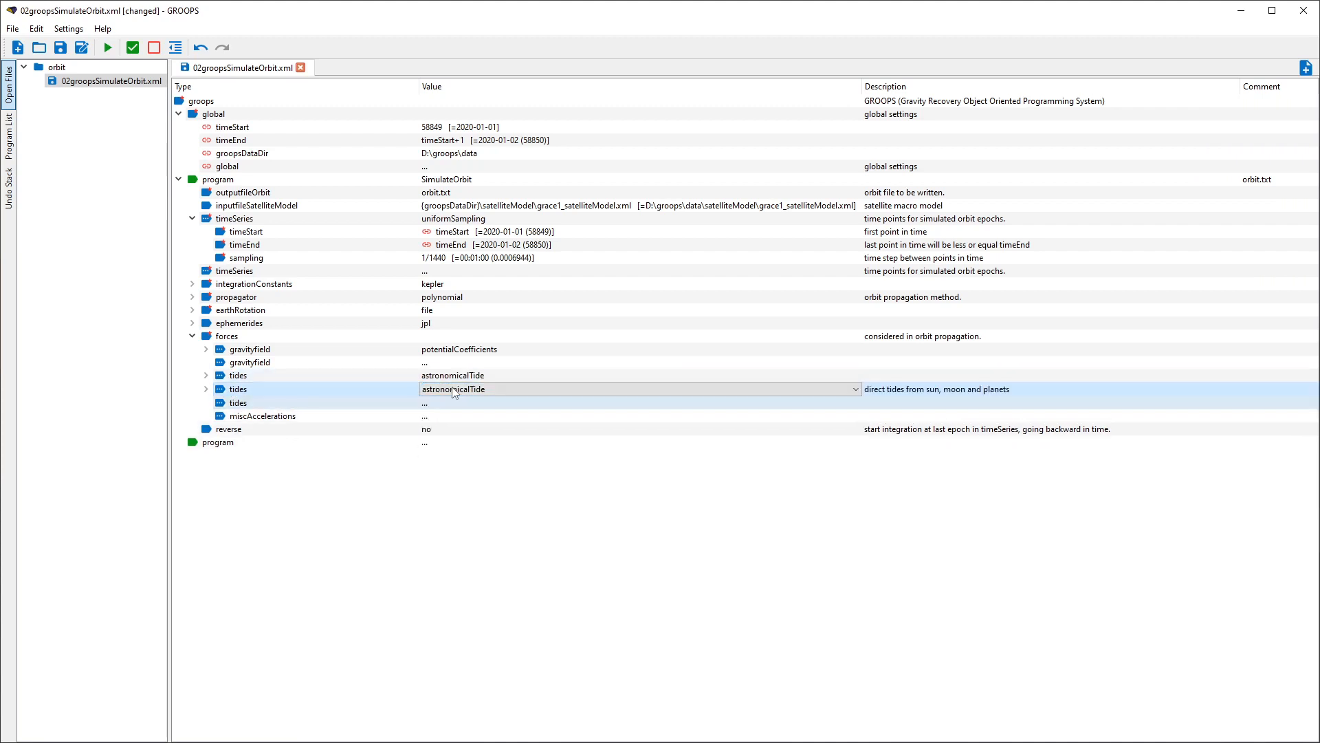
{"action": "left_click", "coordinate": [454, 392]}
{"action": "left_click", "coordinate": [406, 410]}
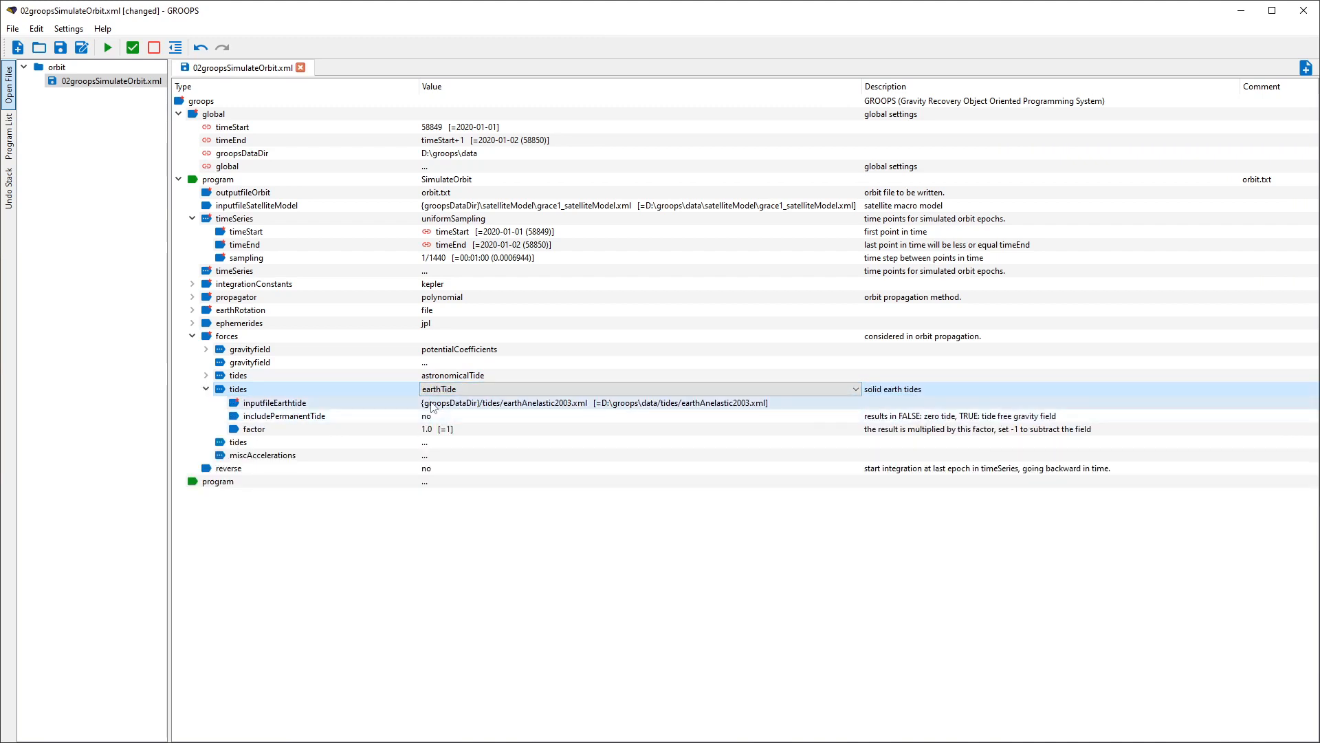
{"action": "left_click", "coordinate": [219, 377]}
{"action": "left_click", "coordinate": [205, 377]}
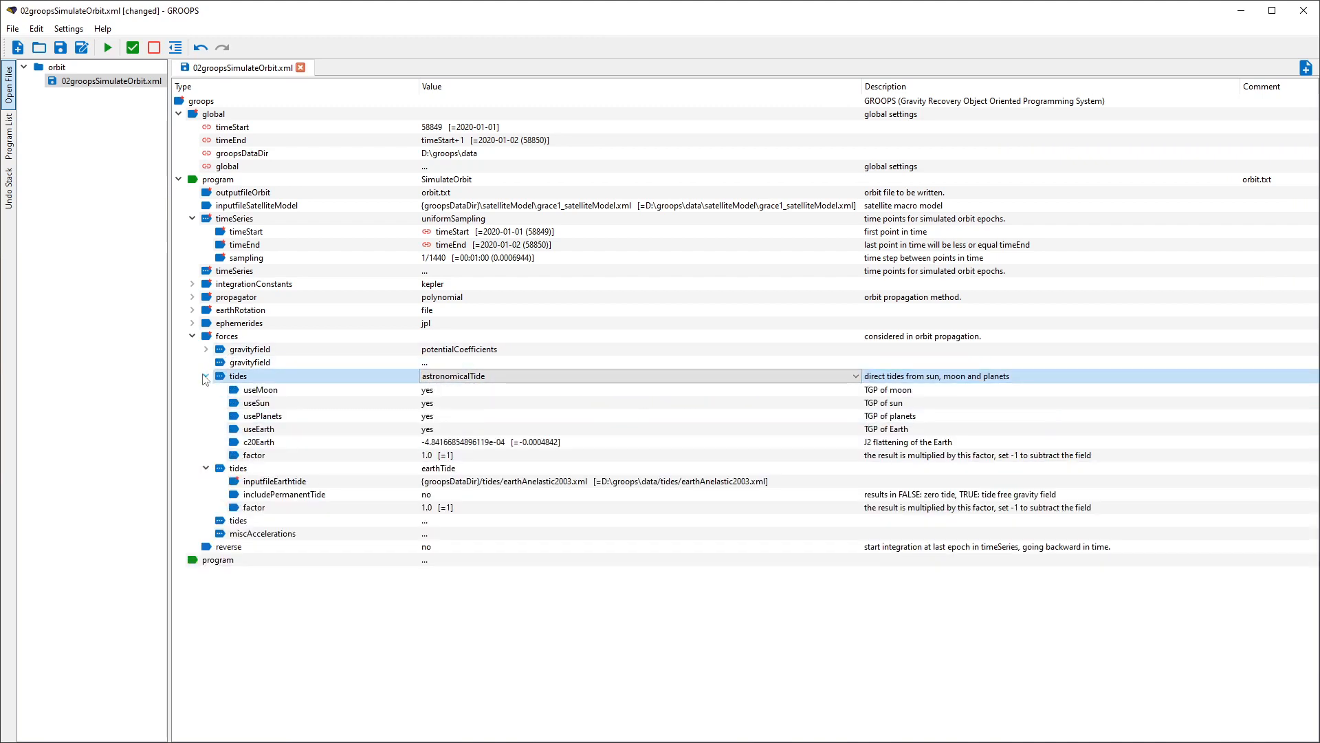
{"action": "left_click", "coordinate": [206, 376]}
{"action": "left_click", "coordinate": [205, 389]}
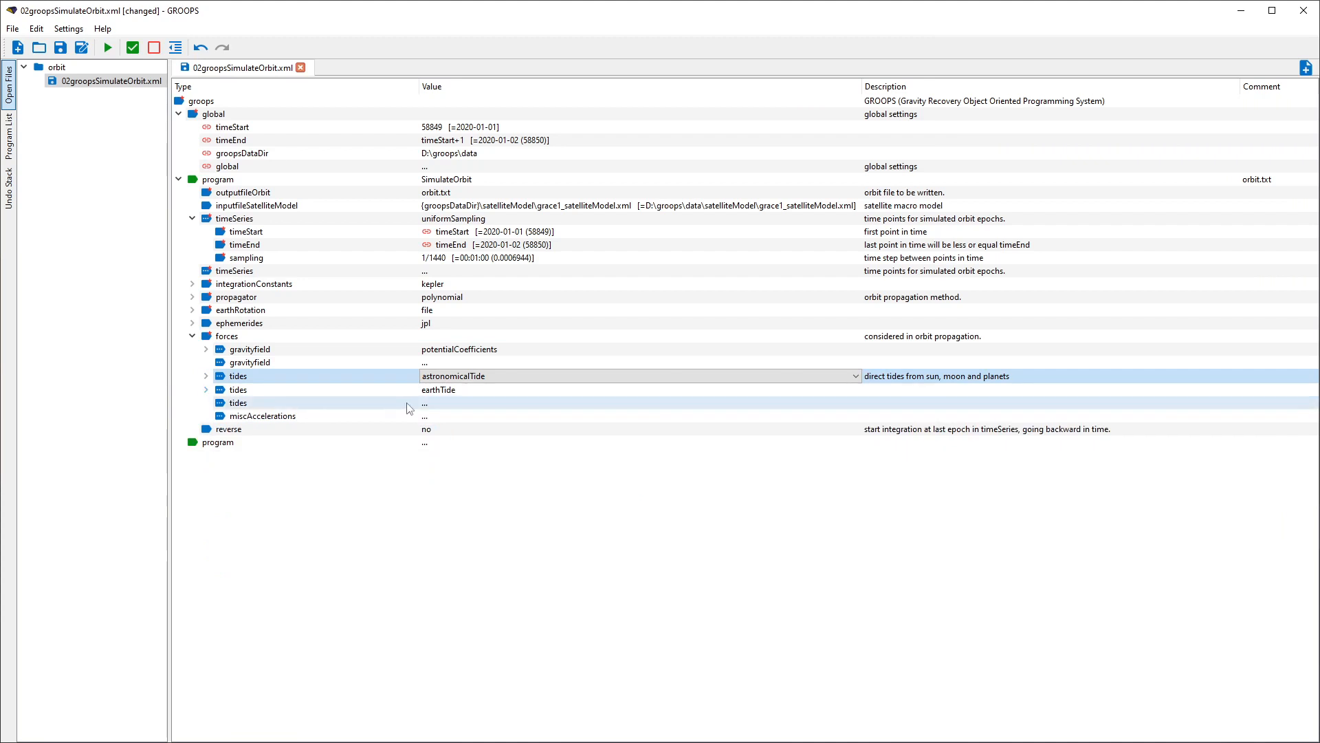
- Add a third tides entry of type doodsonHarmonicTide, keeping its default ocean tide files
{"action": "left_click", "coordinate": [450, 404]}
{"action": "left_click", "coordinate": [487, 405]}
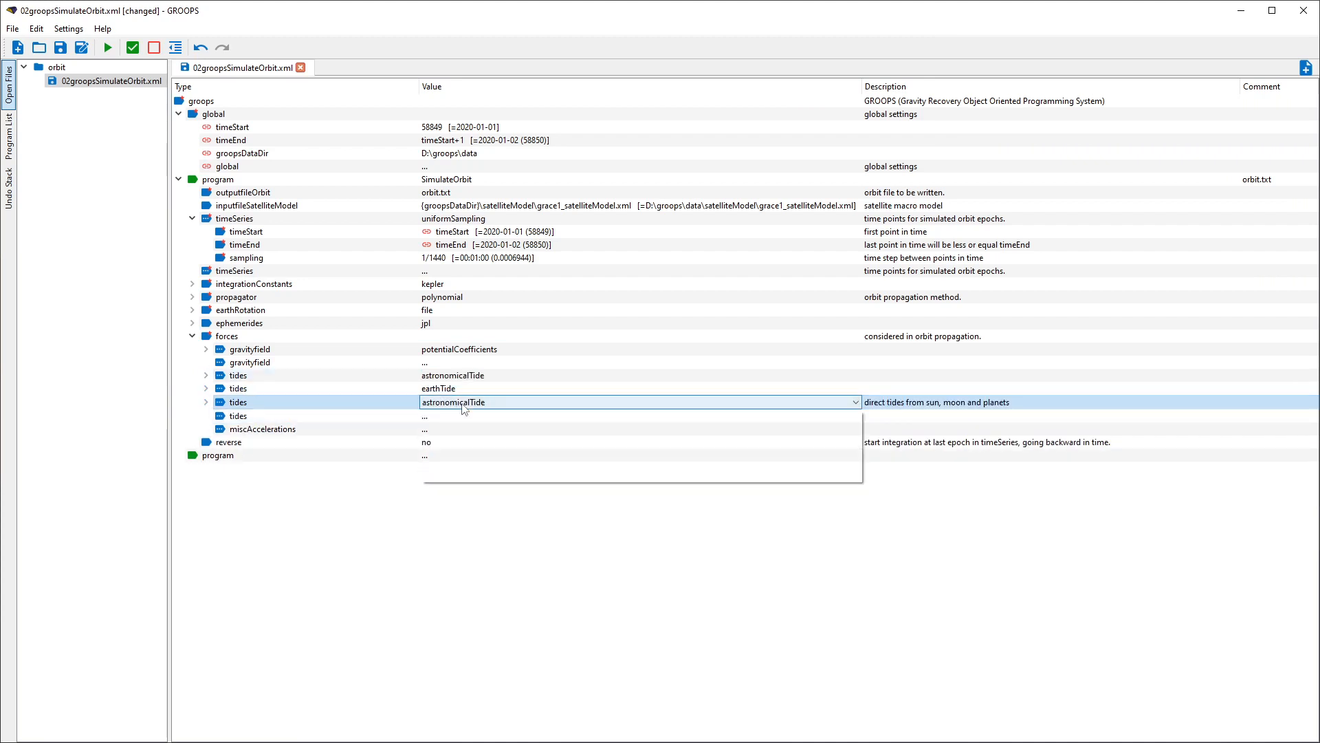
{"action": "left_click", "coordinate": [479, 436]}
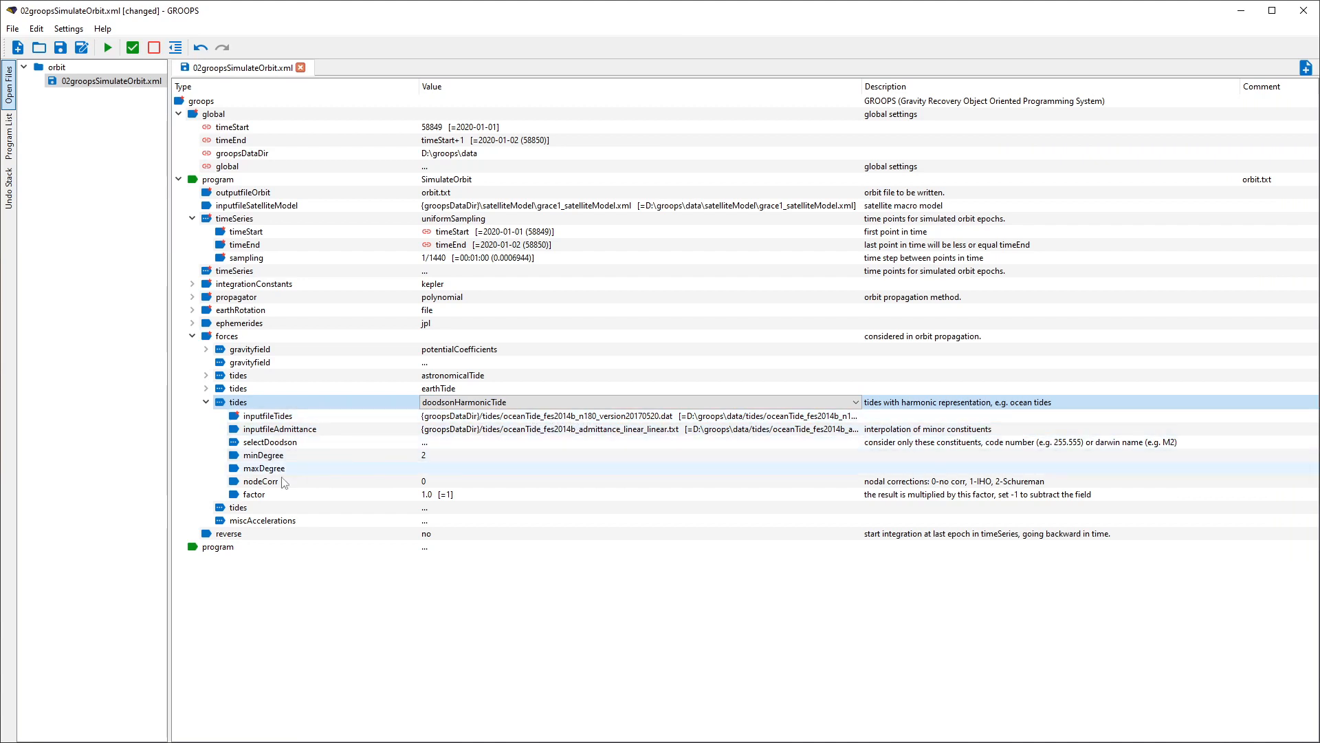
{"action": "left_click", "coordinate": [208, 402]}
- Add a miscAccelerations entry of type solarRadiationPressure to the forces, keeping its default settings
{"action": "left_click", "coordinate": [300, 431]}
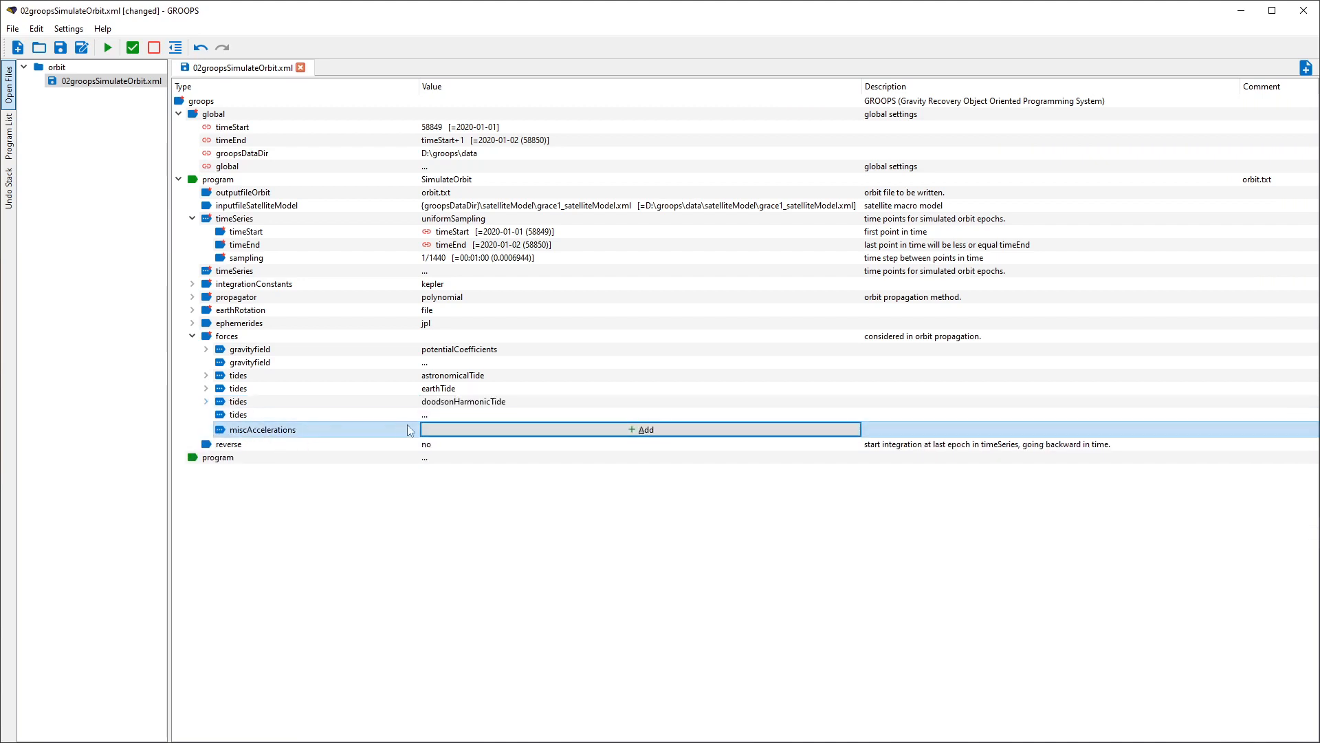
{"action": "left_click", "coordinate": [461, 433]}
{"action": "left_click", "coordinate": [461, 430]}
{"action": "left_click", "coordinate": [470, 459]}
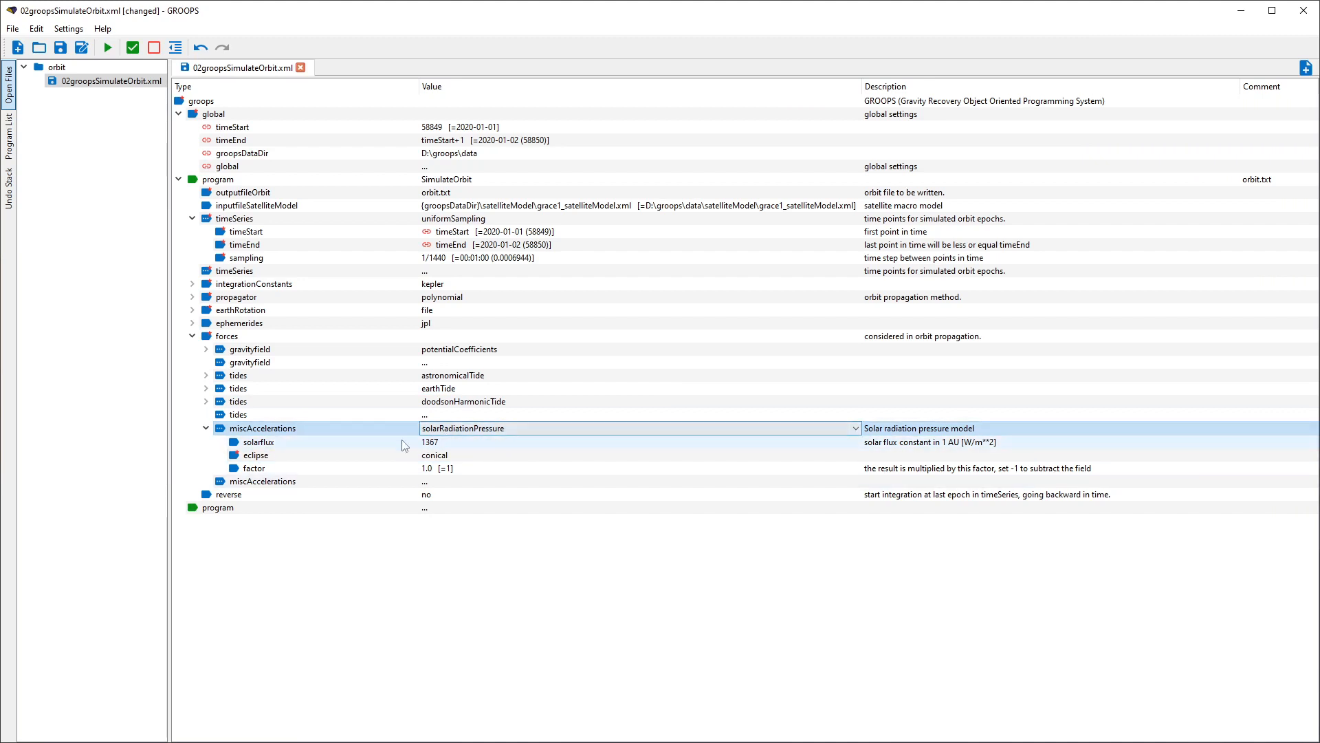
{"action": "left_click", "coordinate": [206, 429]}
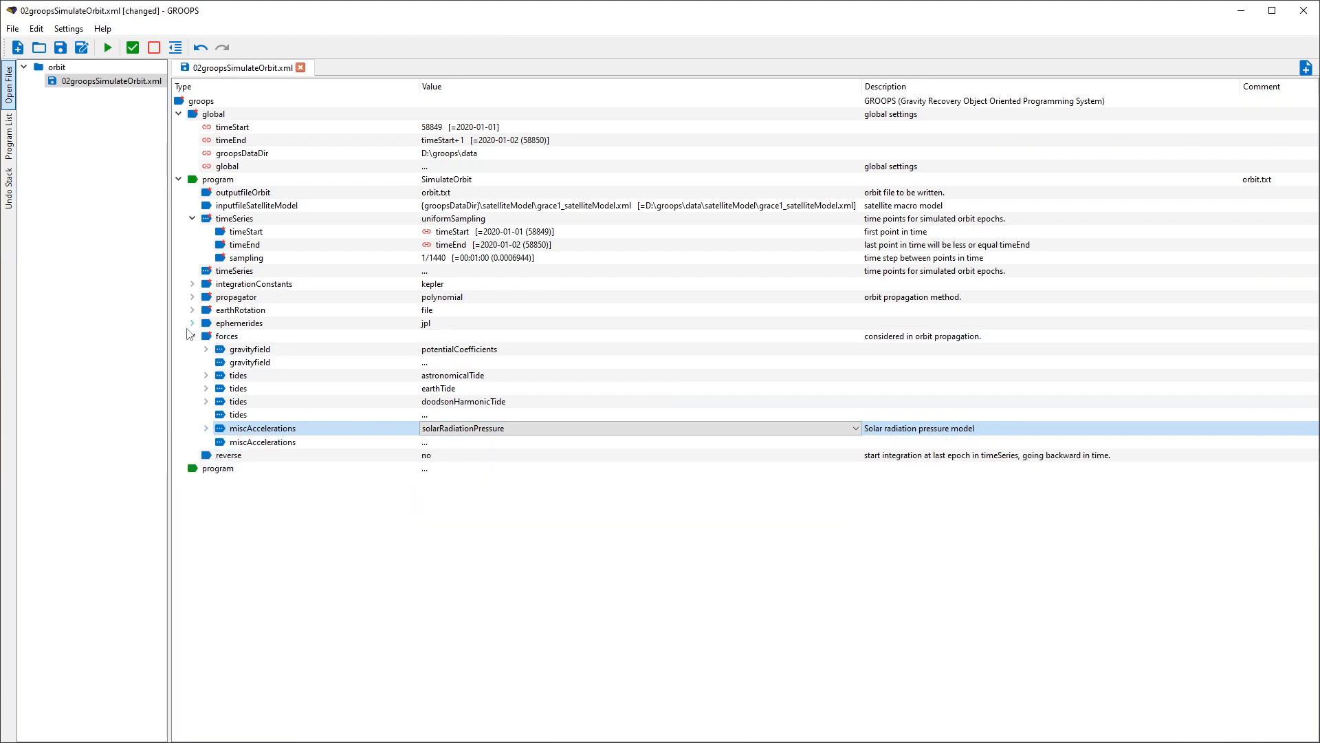
- Collapse the forces and timeSeries elements of the SimulateOrbit program
{"action": "left_click", "coordinate": [193, 323]}
{"action": "left_click", "coordinate": [192, 323]}
{"action": "left_click", "coordinate": [192, 335]}
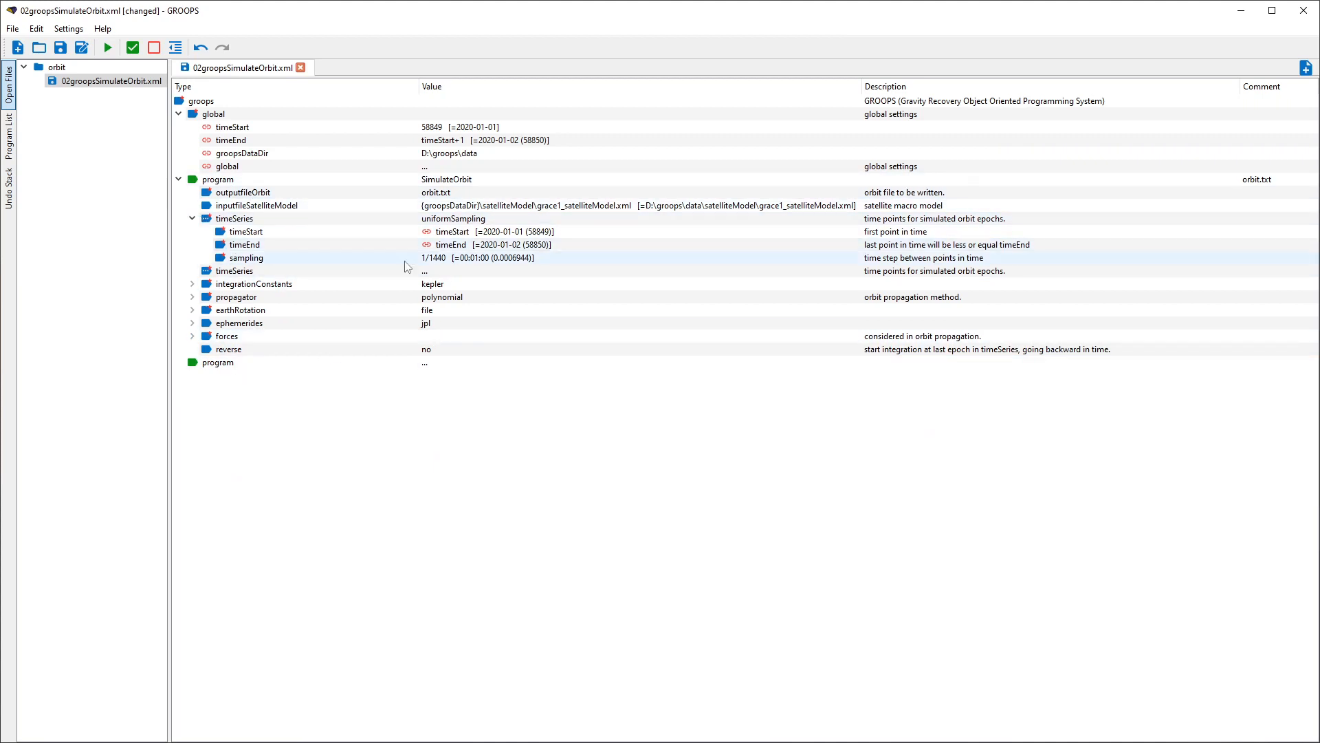
{"action": "left_click", "coordinate": [193, 218]}
- Add a SimulateStarCamera program after SimulateOrbit, filtering the program list by "starcamera"
{"action": "left_click", "coordinate": [445, 326]}
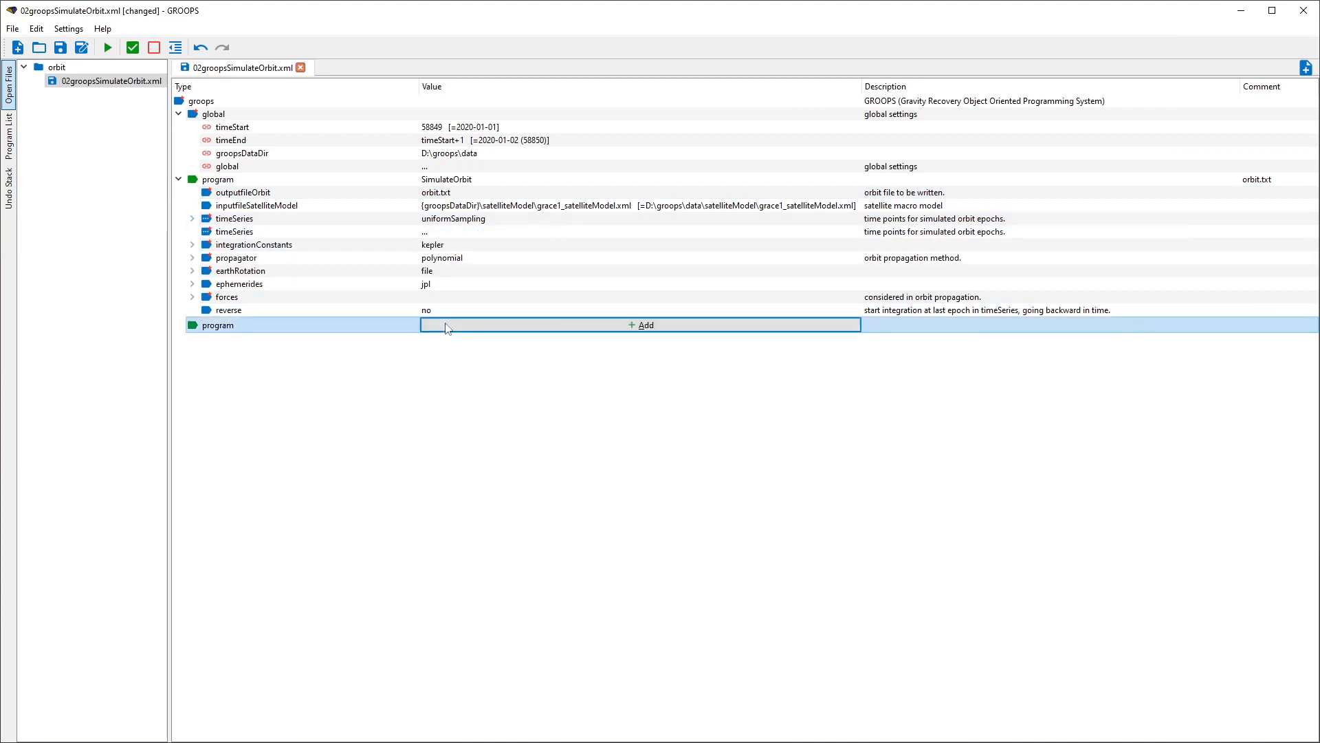
{"action": "left_click", "coordinate": [447, 326]}
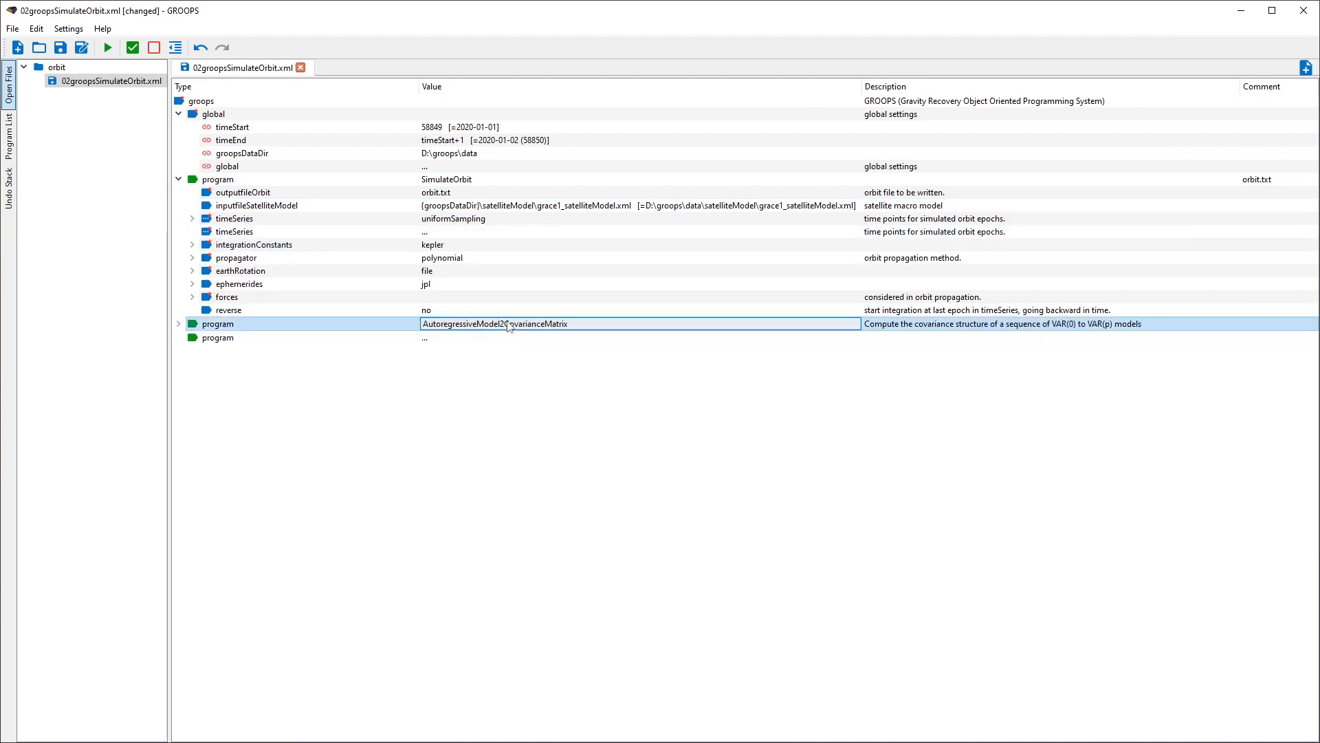
{"action": "left_click", "coordinate": [509, 326]}
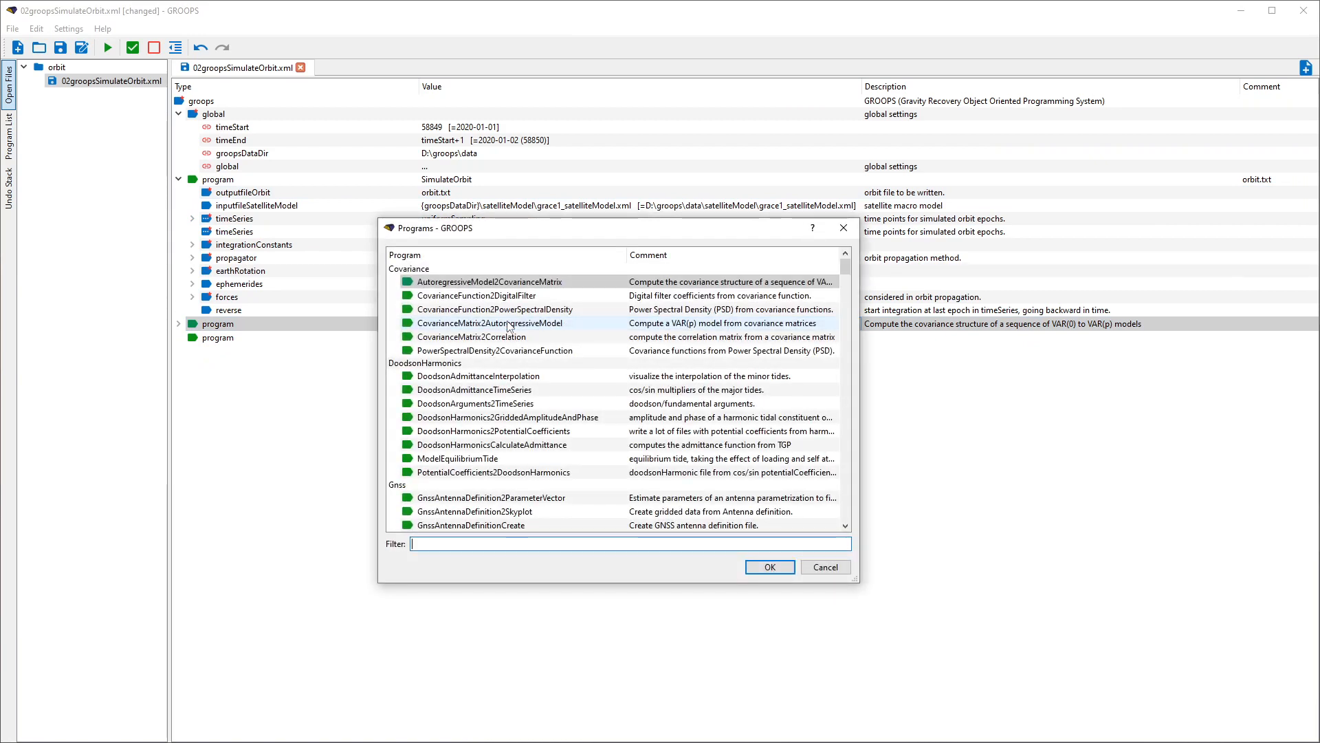
{"action": "type", "text": "starcamera"}
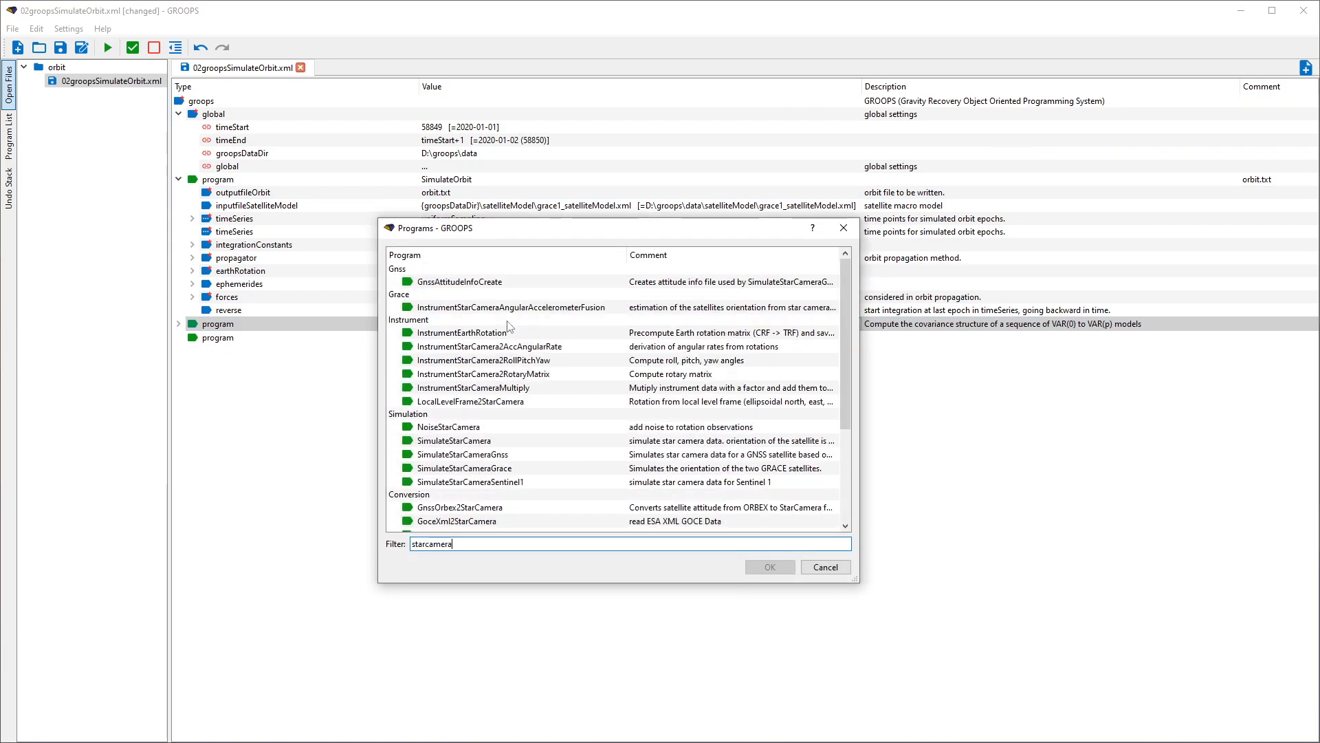
{"action": "double_click", "coordinate": [460, 442]}
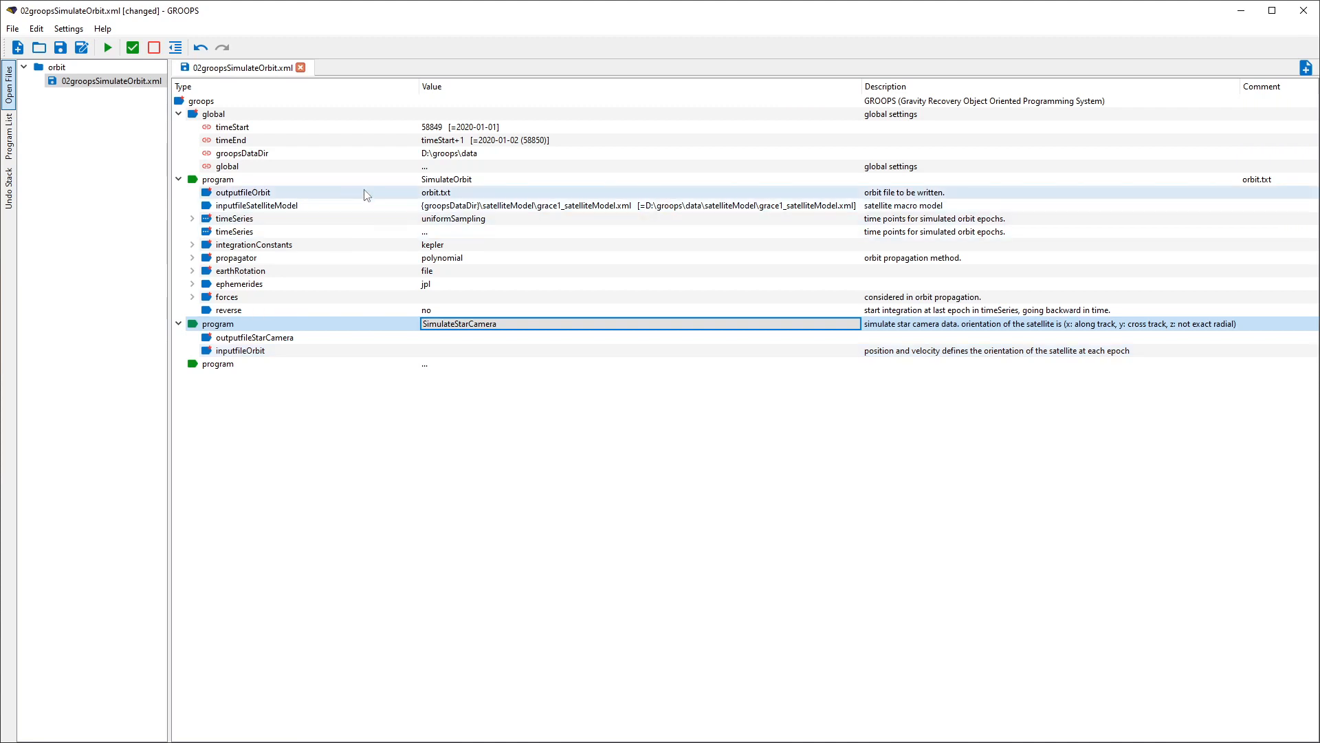
- Copy orbit.txt from outputfileOrbit into the star camera program's inputfileOrbit, and set its outputfileStarCamera to starCamera.txt
{"action": "left_click", "coordinate": [456, 198]}
{"action": "key", "text": "ctrl+c"}
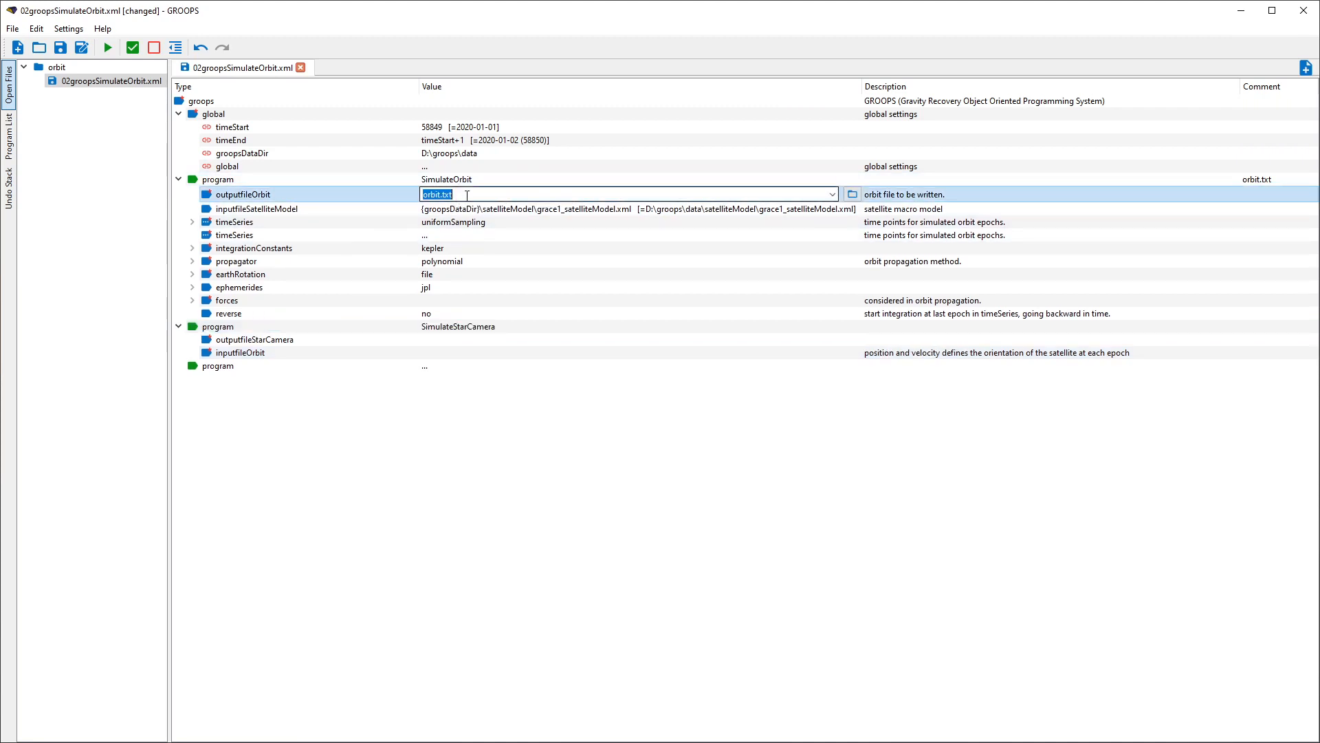
{"action": "left_click", "coordinate": [448, 352]}
{"action": "key", "text": "ctrl+v"}
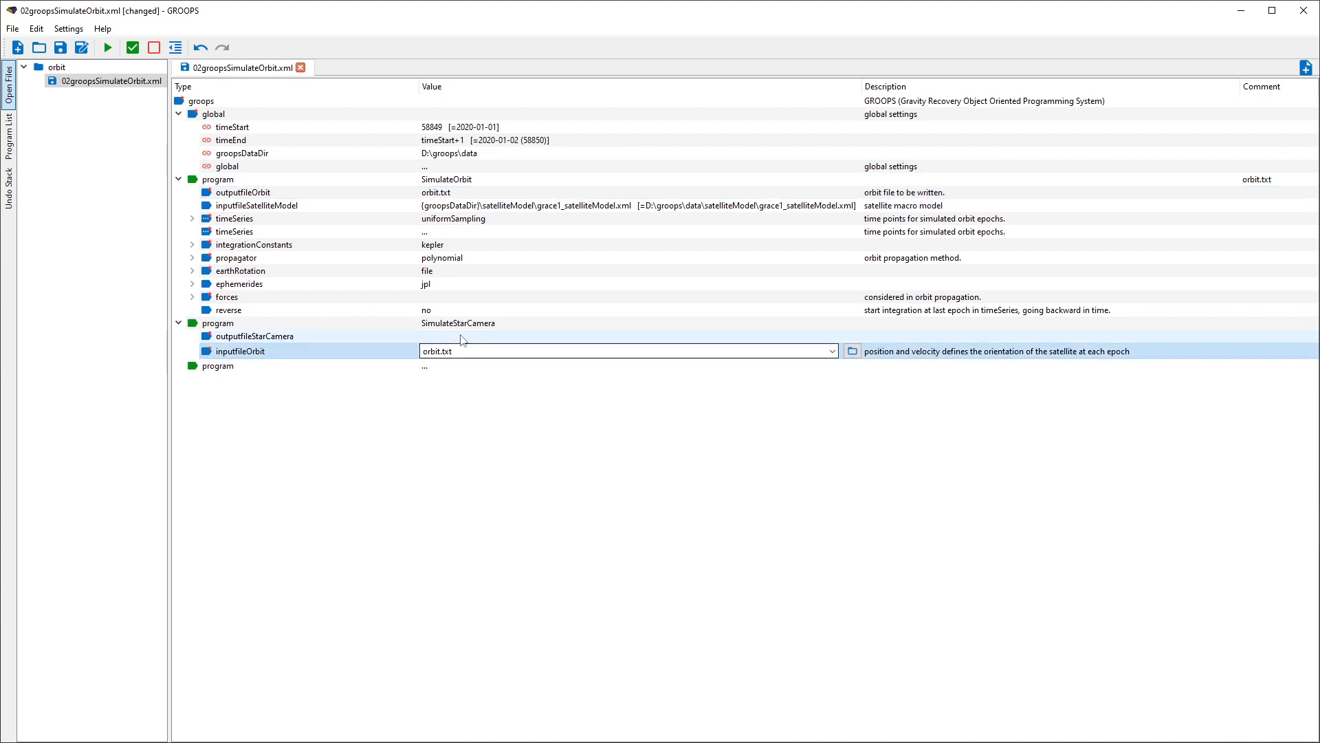
{"action": "left_click", "coordinate": [460, 337]}
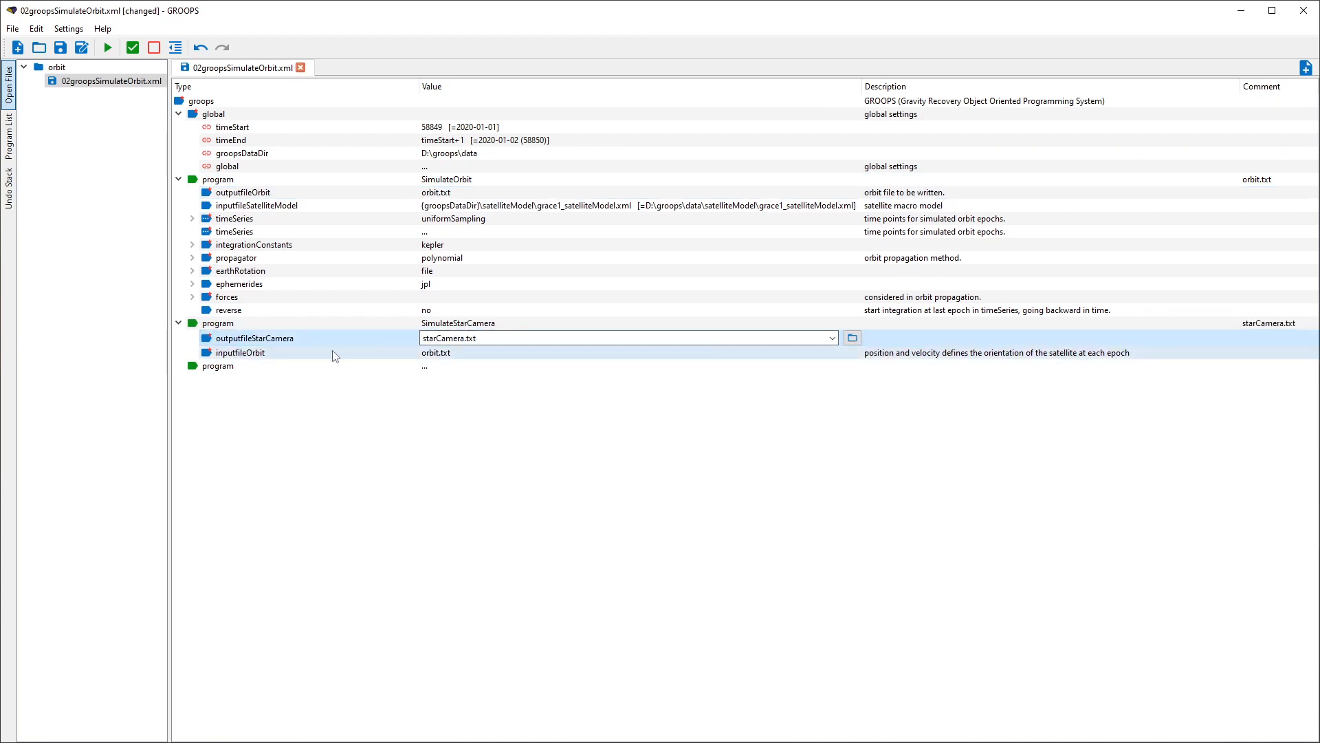
{"action": "left_click", "coordinate": [450, 351]}
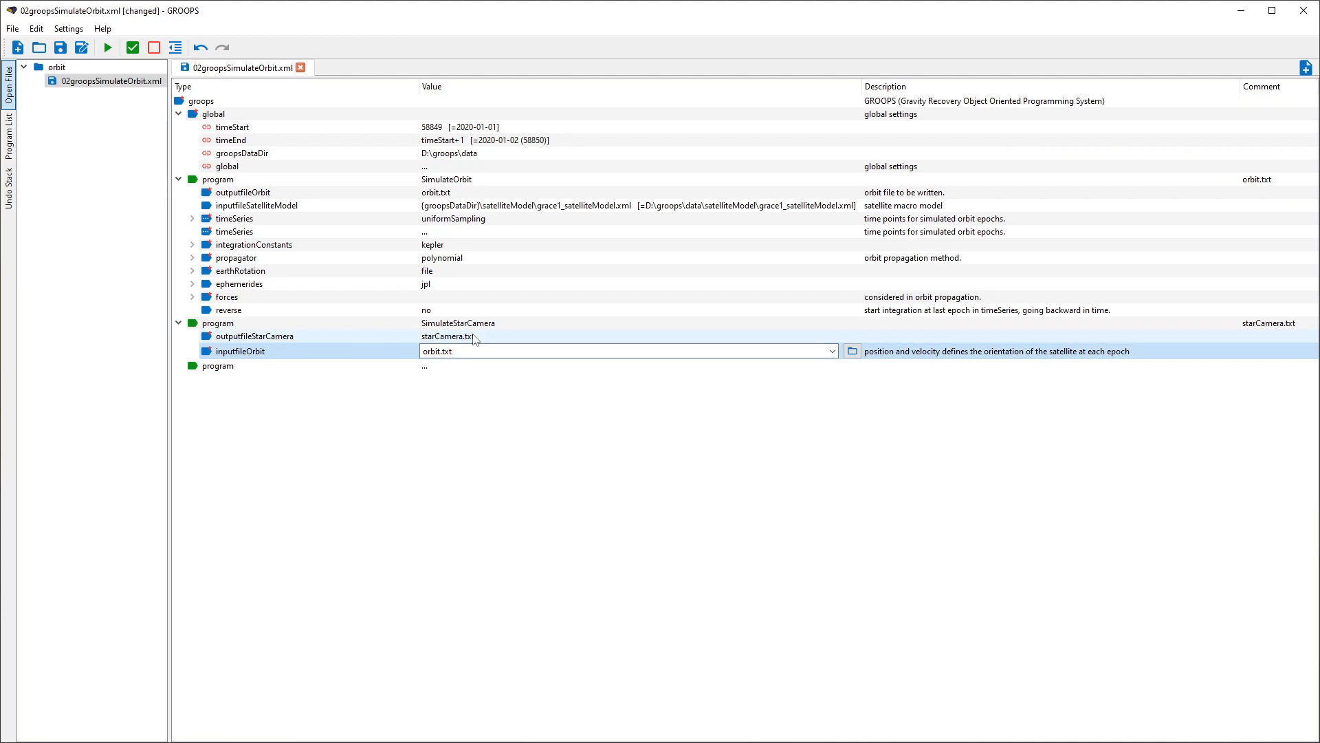
{"action": "left_click", "coordinate": [324, 321]}
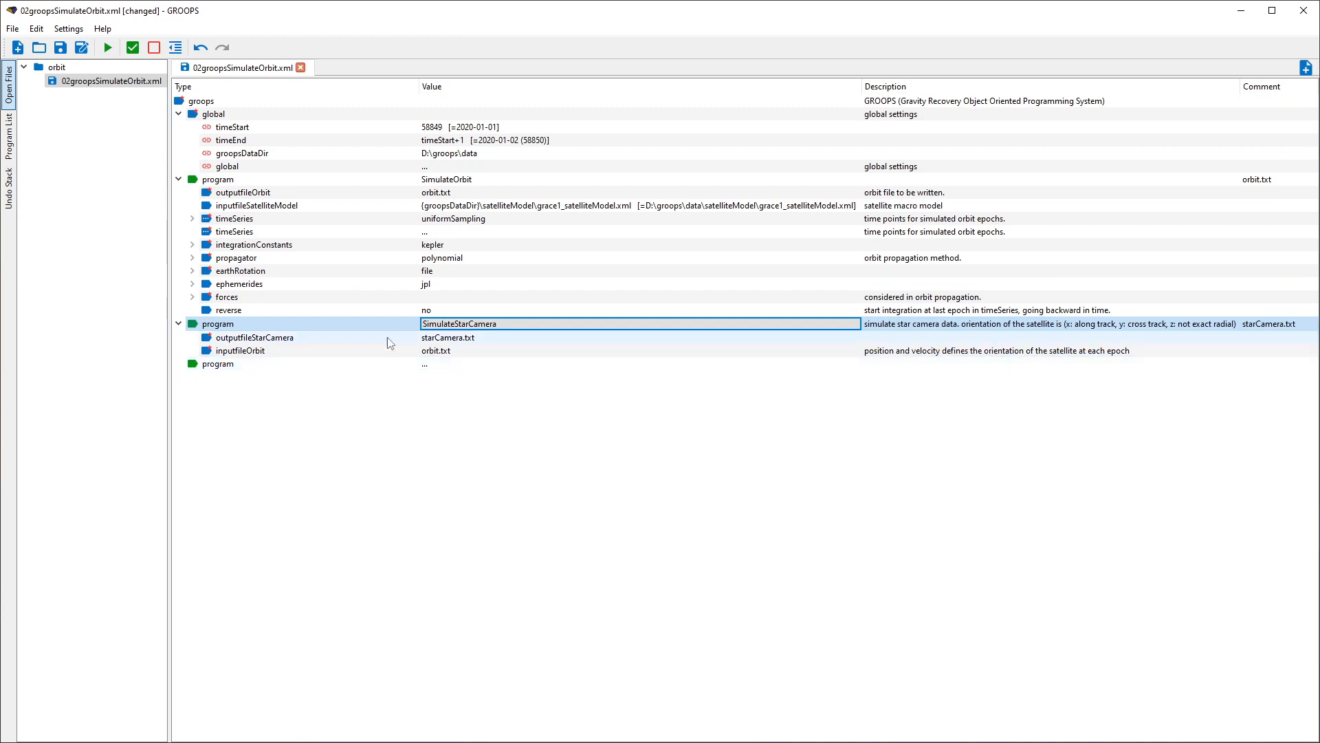
- Add a SimulateAccelerometer program after SimulateStarCamera, filtering the program list by "simulateacc"
{"action": "left_click", "coordinate": [448, 365]}
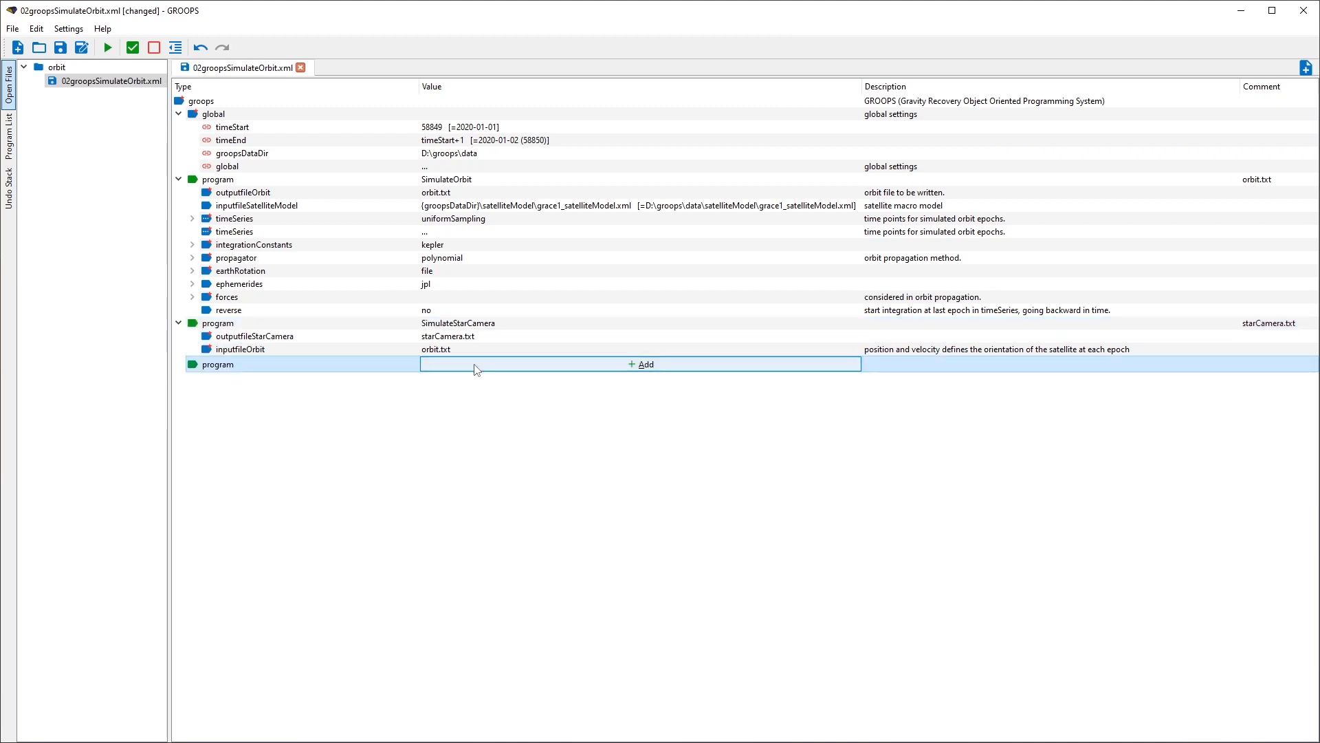
{"action": "left_click", "coordinate": [472, 366]}
{"action": "left_click", "coordinate": [483, 366]}
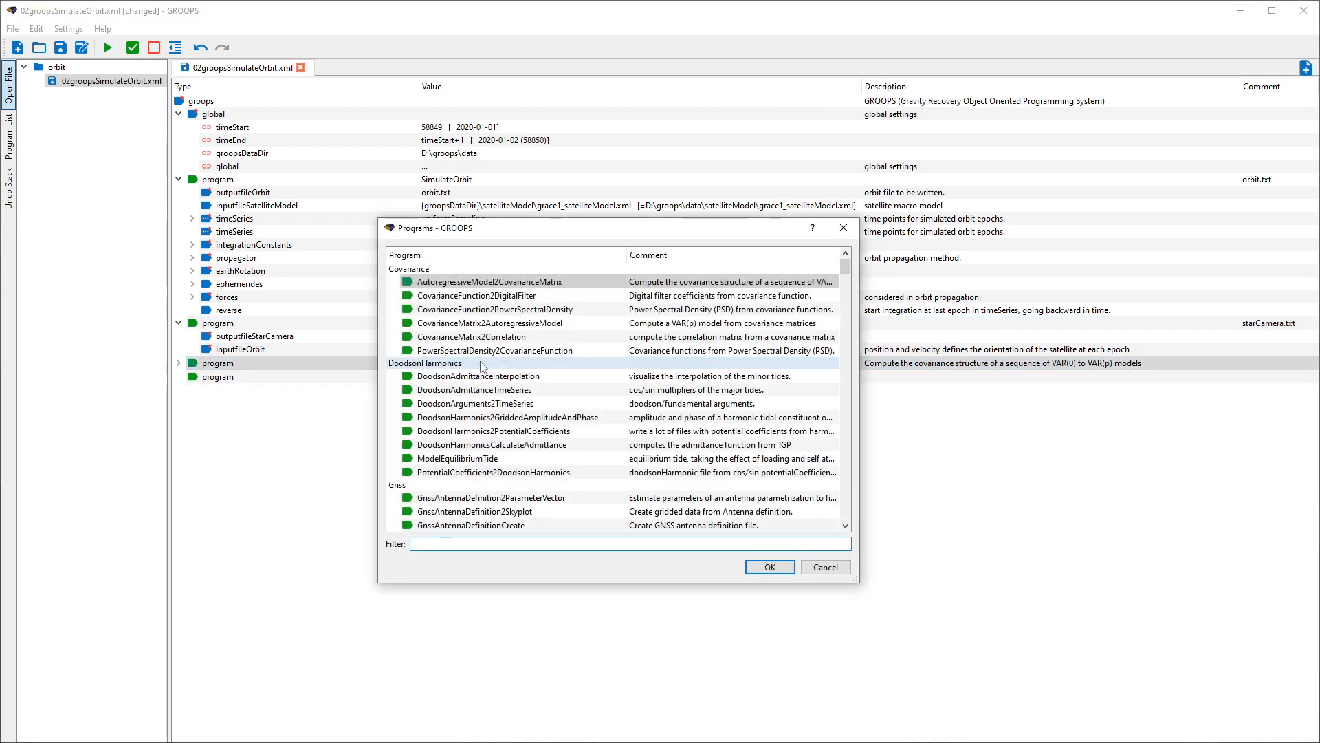
{"action": "type", "text": "simulateac"}
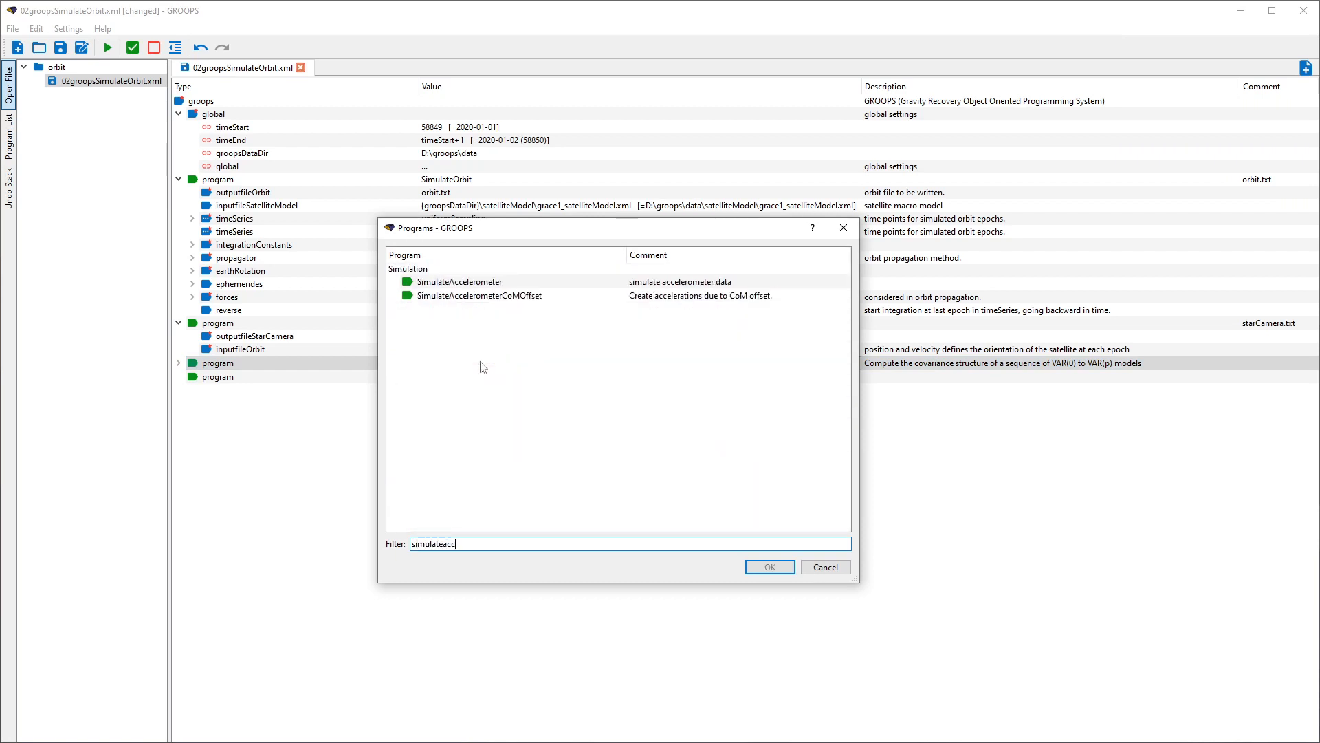
{"action": "type", "text": "c"}
{"action": "double_click", "coordinate": [492, 283]}
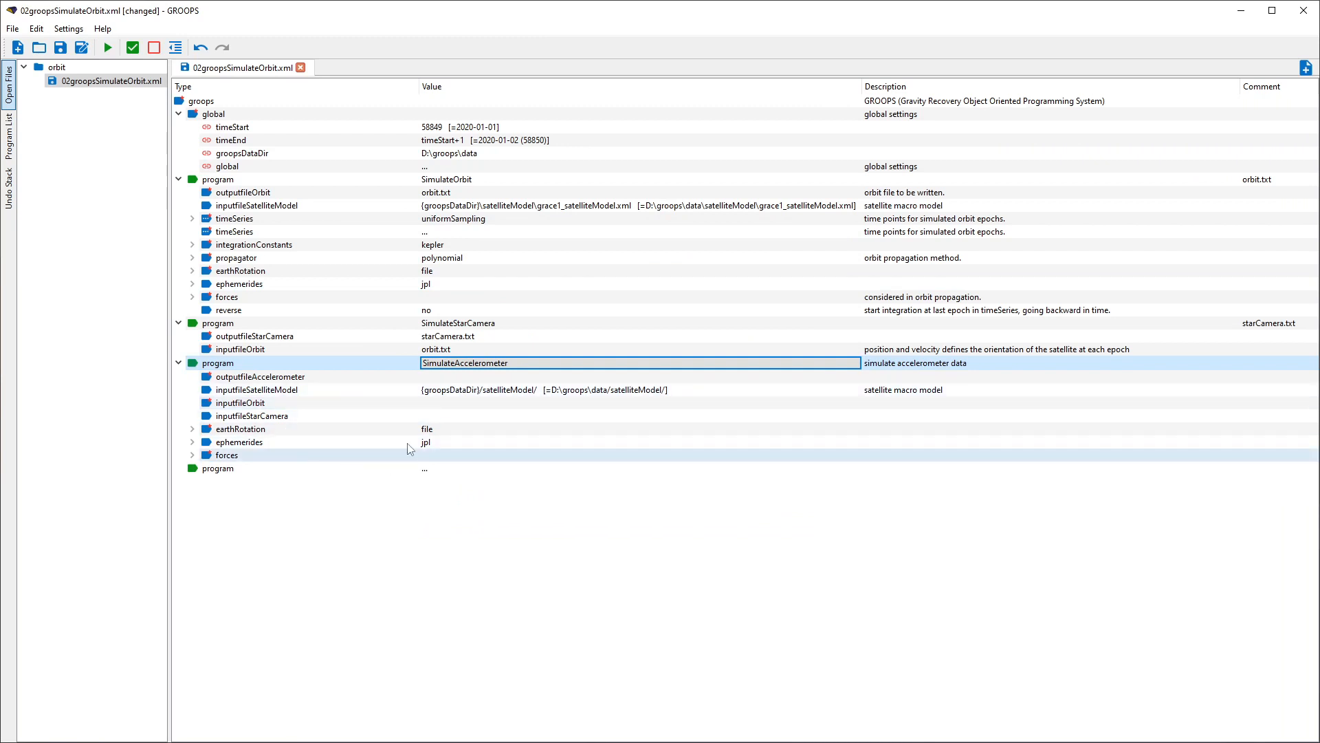
- Set outputfileAccelerometer to accelerometer.txt and copy SimulateOrbit's grace1_satelliteModel.xml path into the accelerometer program's inputfileSatelliteModel
{"action": "left_click", "coordinate": [434, 379]}
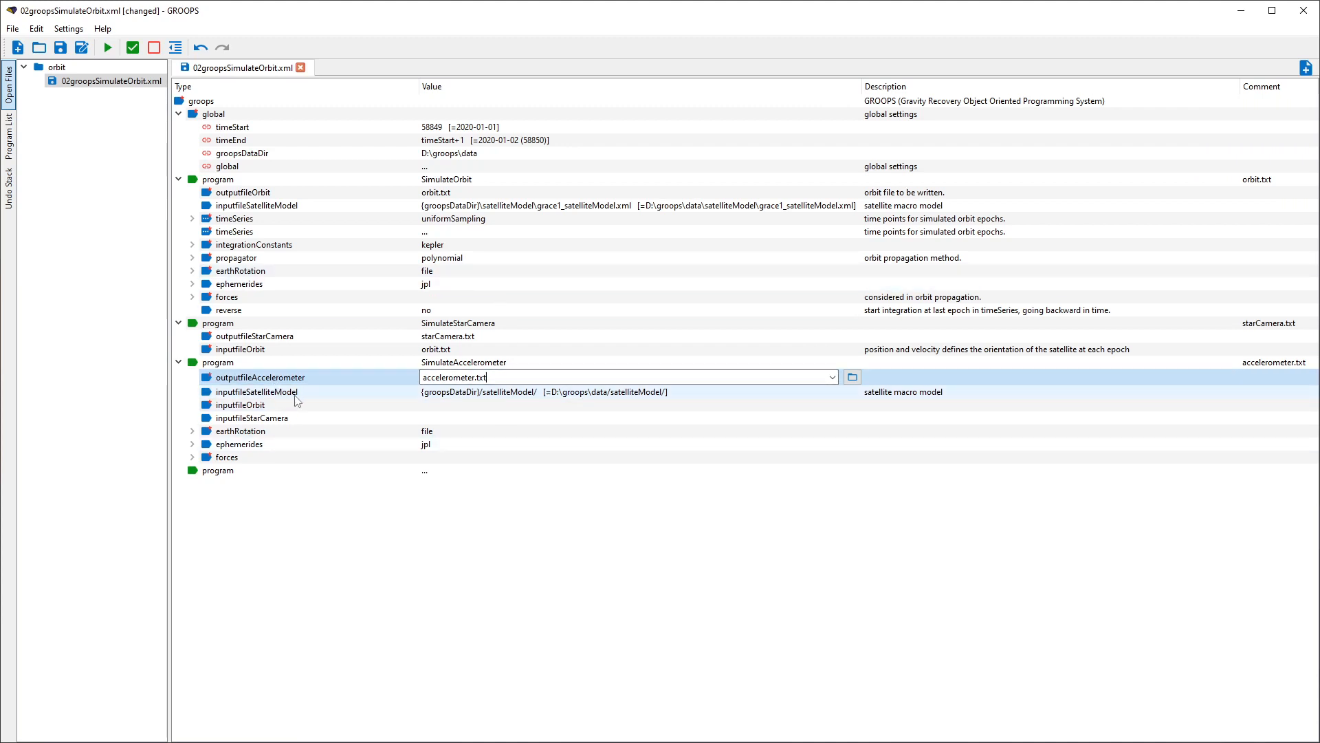
{"action": "left_click", "coordinate": [523, 205]}
{"action": "key", "text": "ctrl+c"}
{"action": "left_click", "coordinate": [528, 390]}
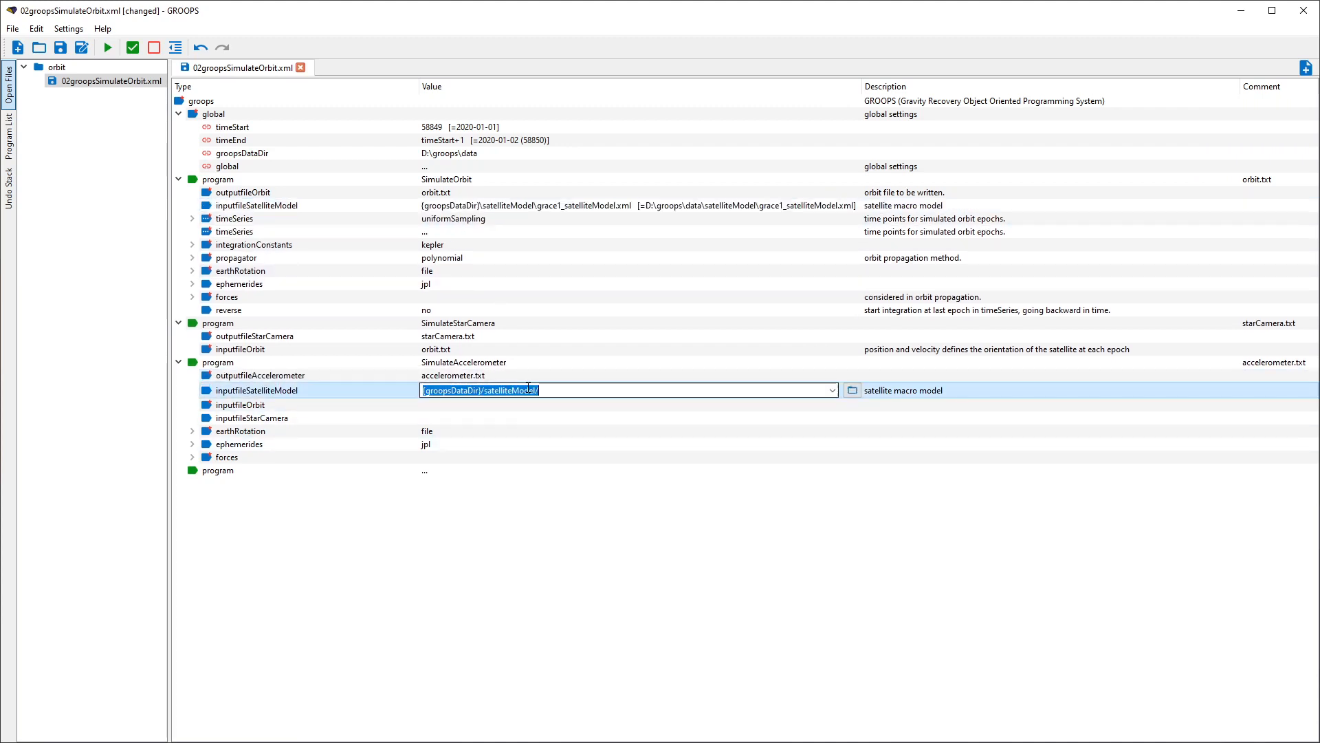
{"action": "key", "text": "ctrl+v"}
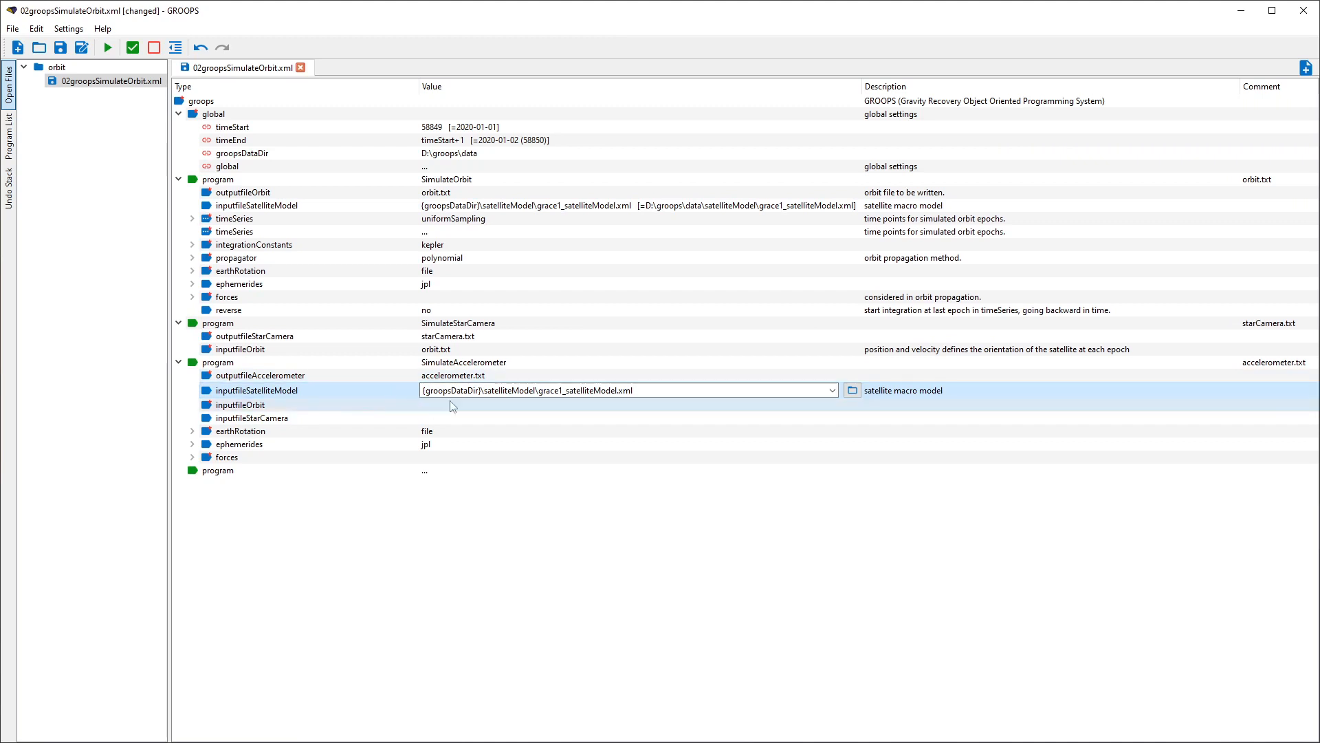
- Copy orbit.txt and starCamera.txt from the SimulateStarCamera program into the accelerometer program's inputfileOrbit and inputfileStarCamera
{"action": "left_click", "coordinate": [447, 349]}
{"action": "key", "text": "ctrl+c"}
{"action": "left_click", "coordinate": [443, 404]}
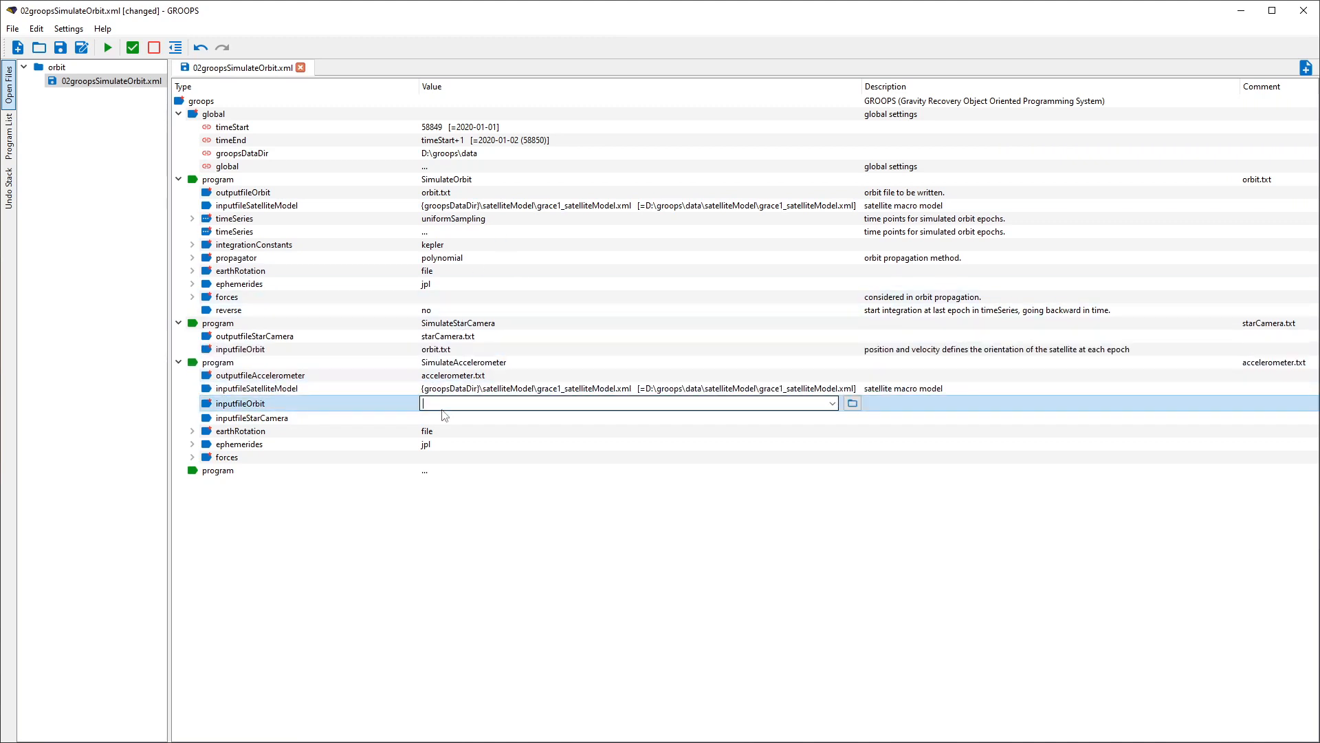
{"action": "key", "text": "ctrl+v"}
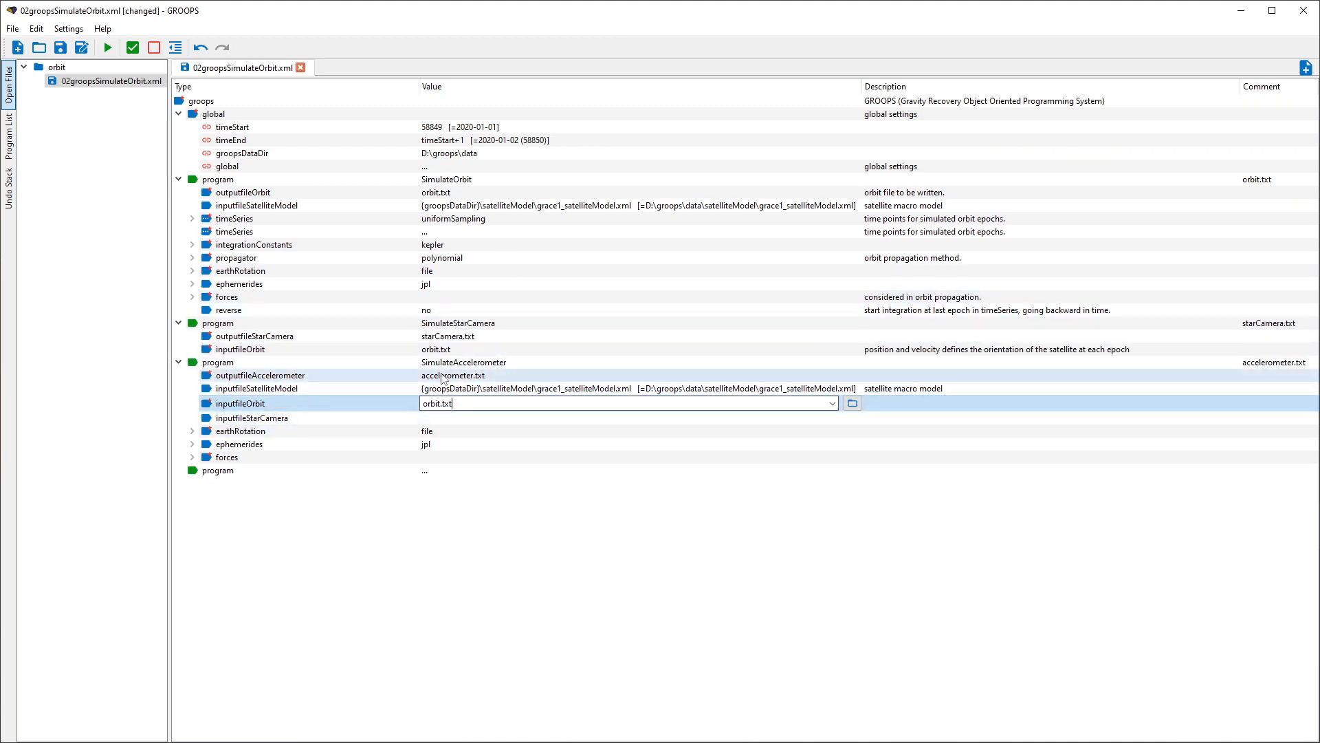
{"action": "left_click", "coordinate": [465, 337]}
{"action": "key", "text": "ctrl+c"}
{"action": "left_click", "coordinate": [455, 417]}
{"action": "key", "text": "ctrl+v"}
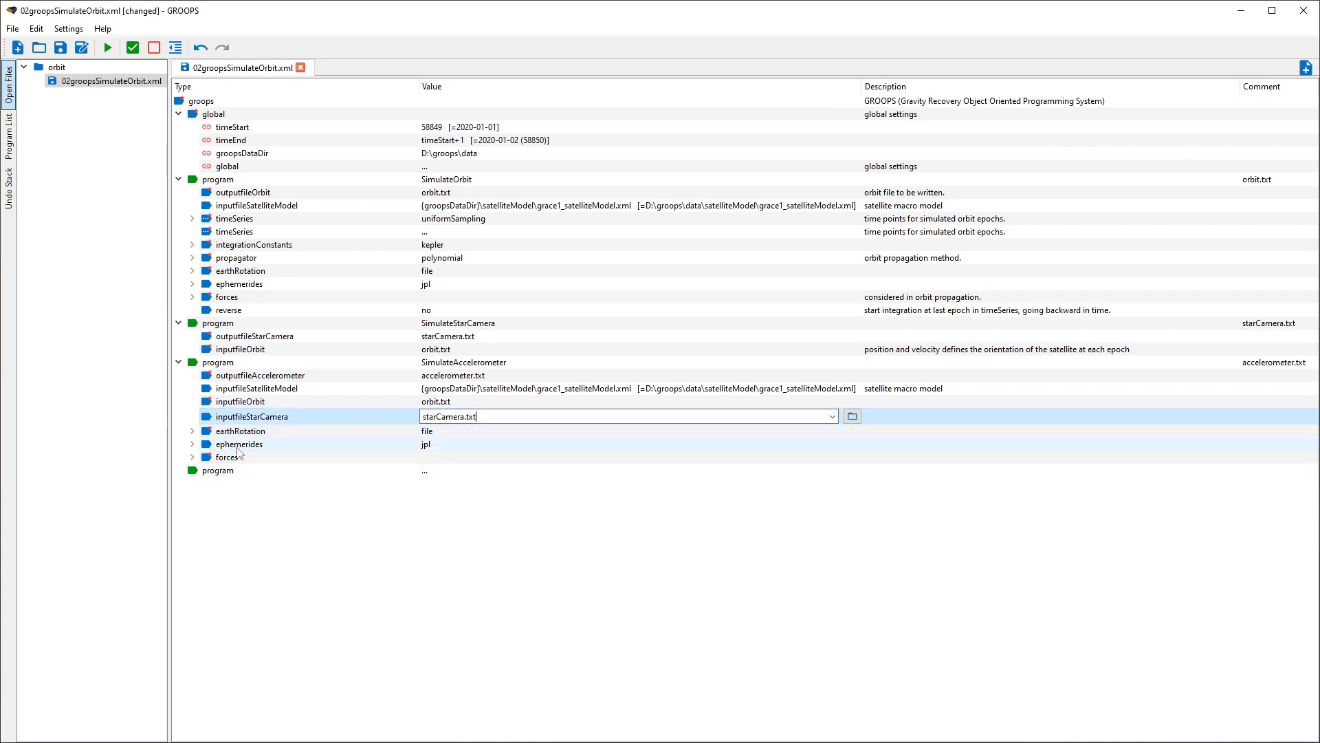
- Copy the doodsonHarmonicTide entry from SimulateOrbit's forces into the SimulateAccelerometer forces, check its settings, and collapse the accelerometer forces
{"action": "left_click", "coordinate": [192, 456]}
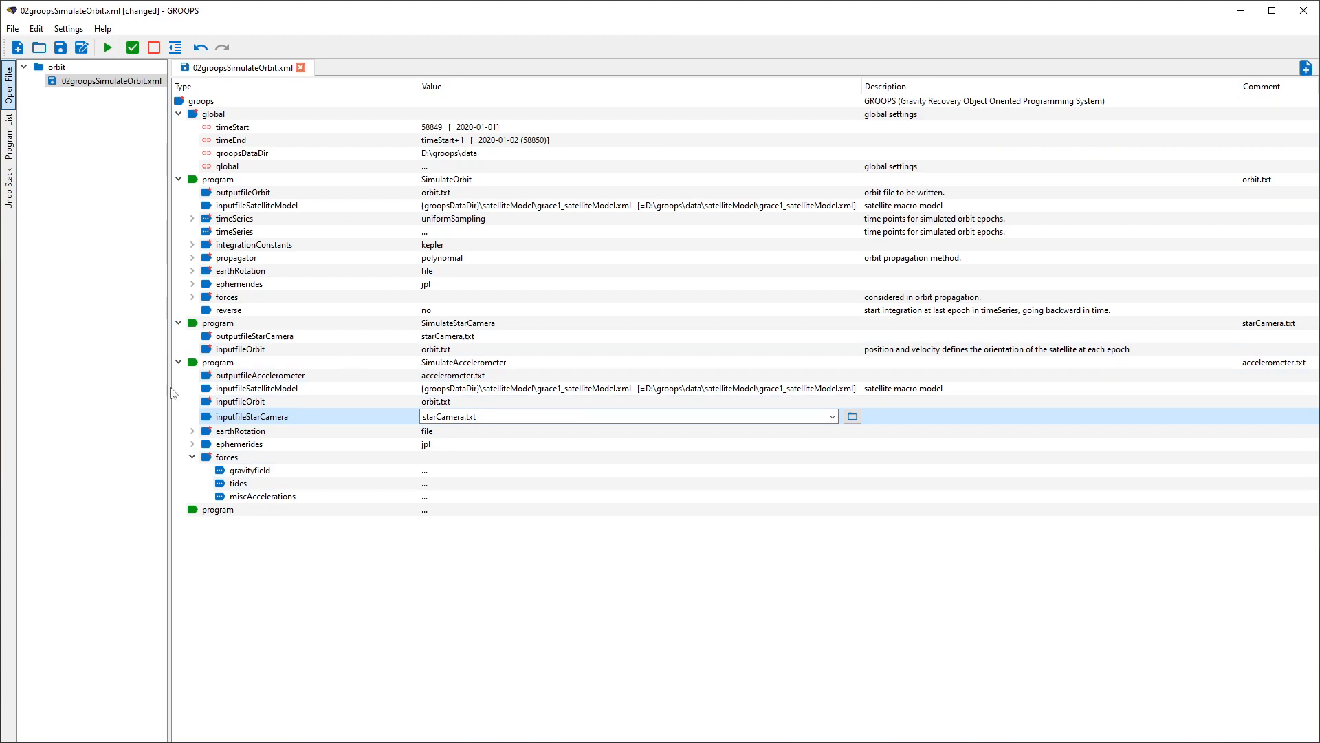
{"action": "left_click", "coordinate": [191, 297]}
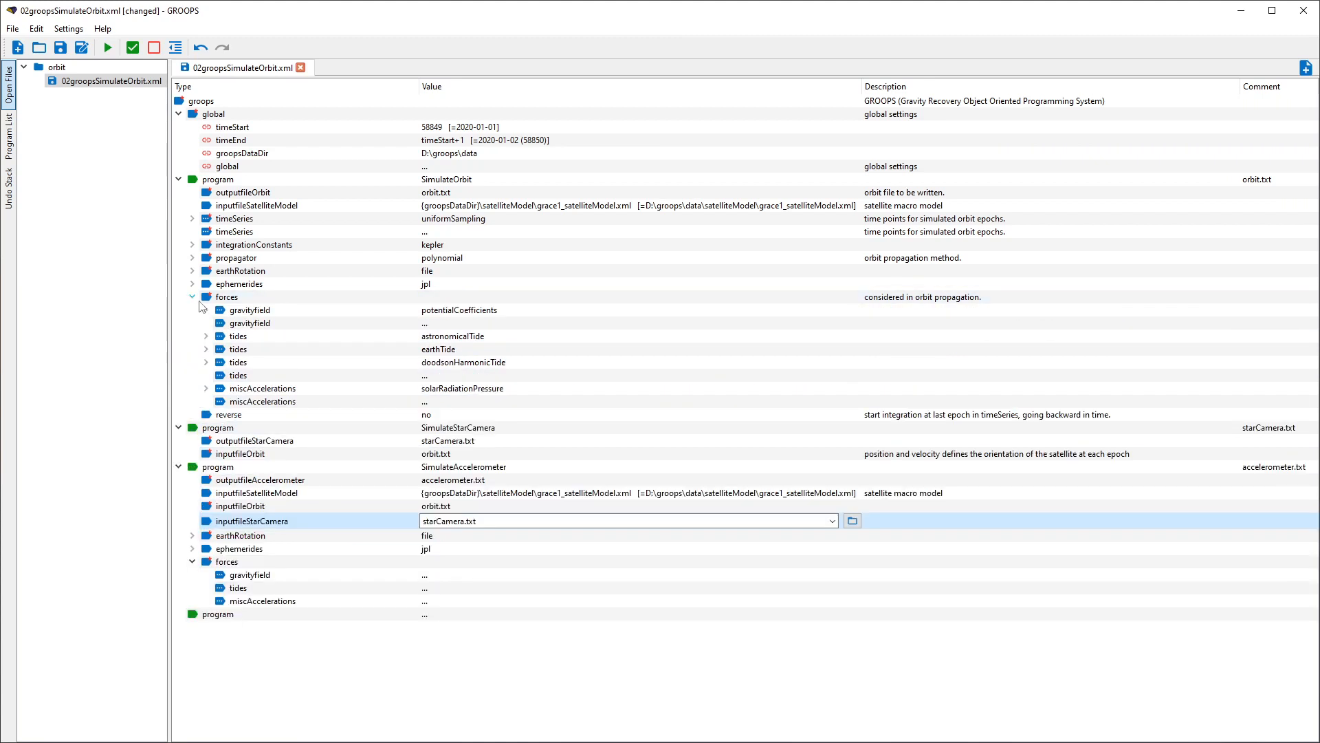
{"action": "left_click", "coordinate": [255, 362]}
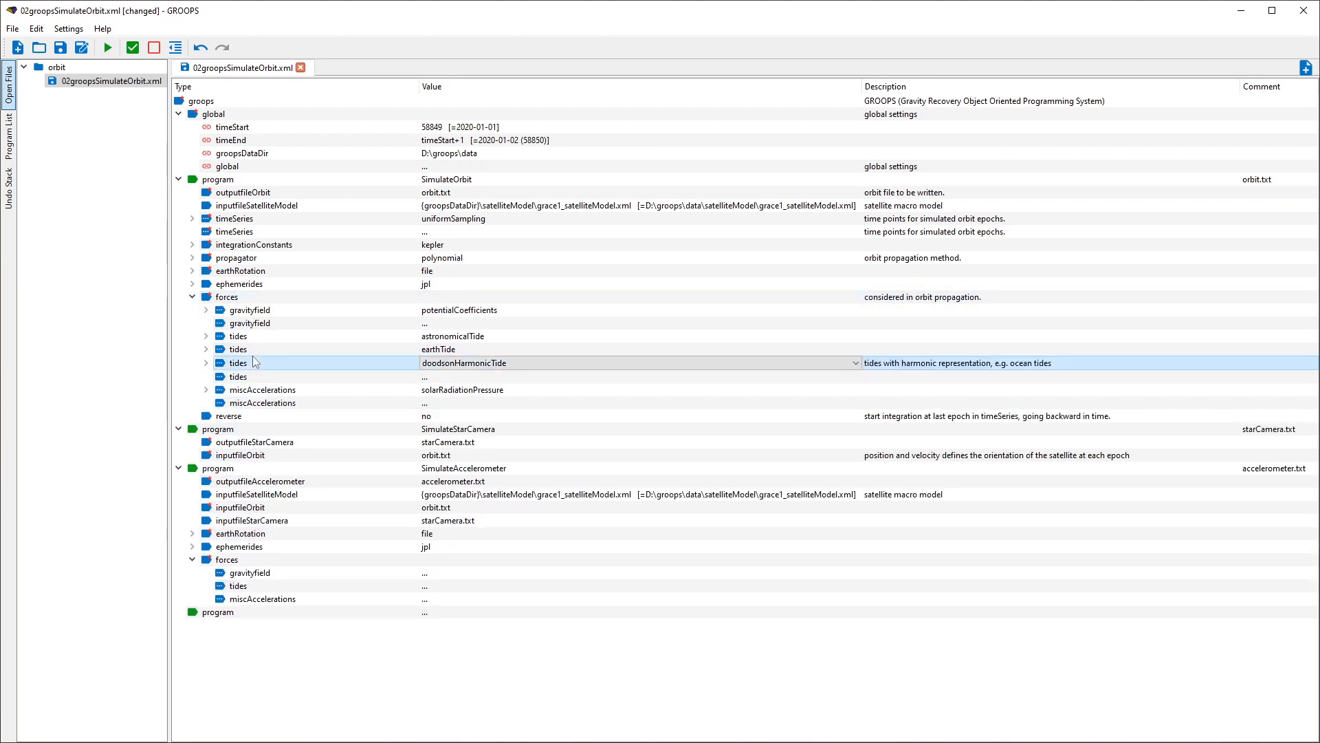
{"action": "left_click_drag", "start_coordinate": [253, 357], "coordinate": [258, 590]}
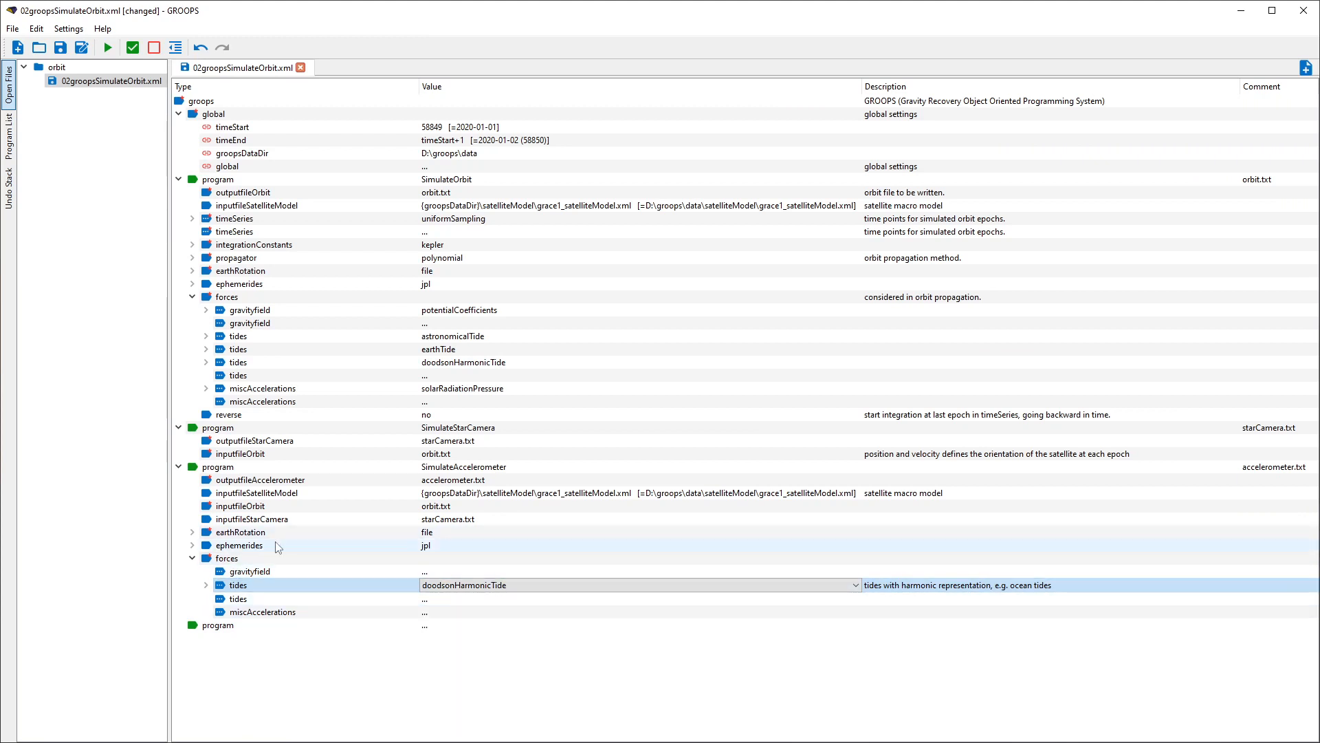
{"action": "double_click", "coordinate": [249, 583]}
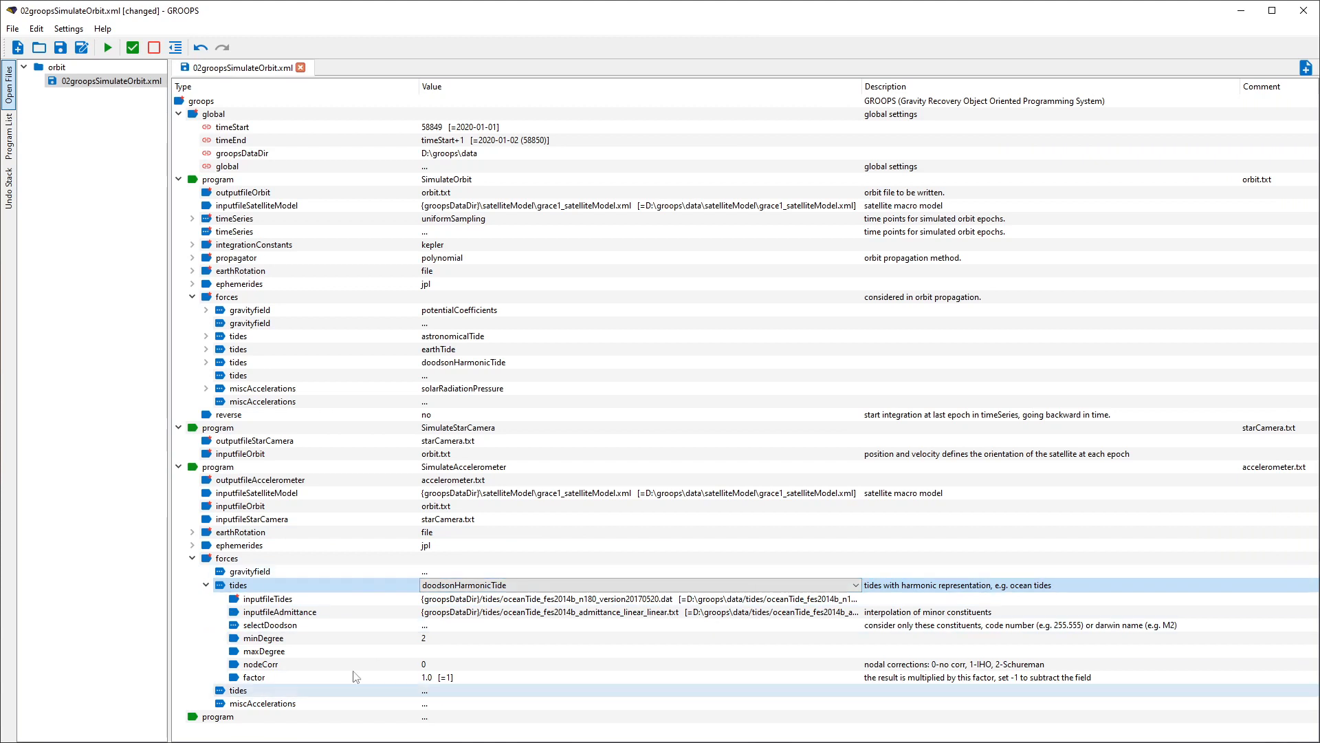
{"action": "left_click", "coordinate": [206, 585]}
{"action": "left_click", "coordinate": [193, 557]}
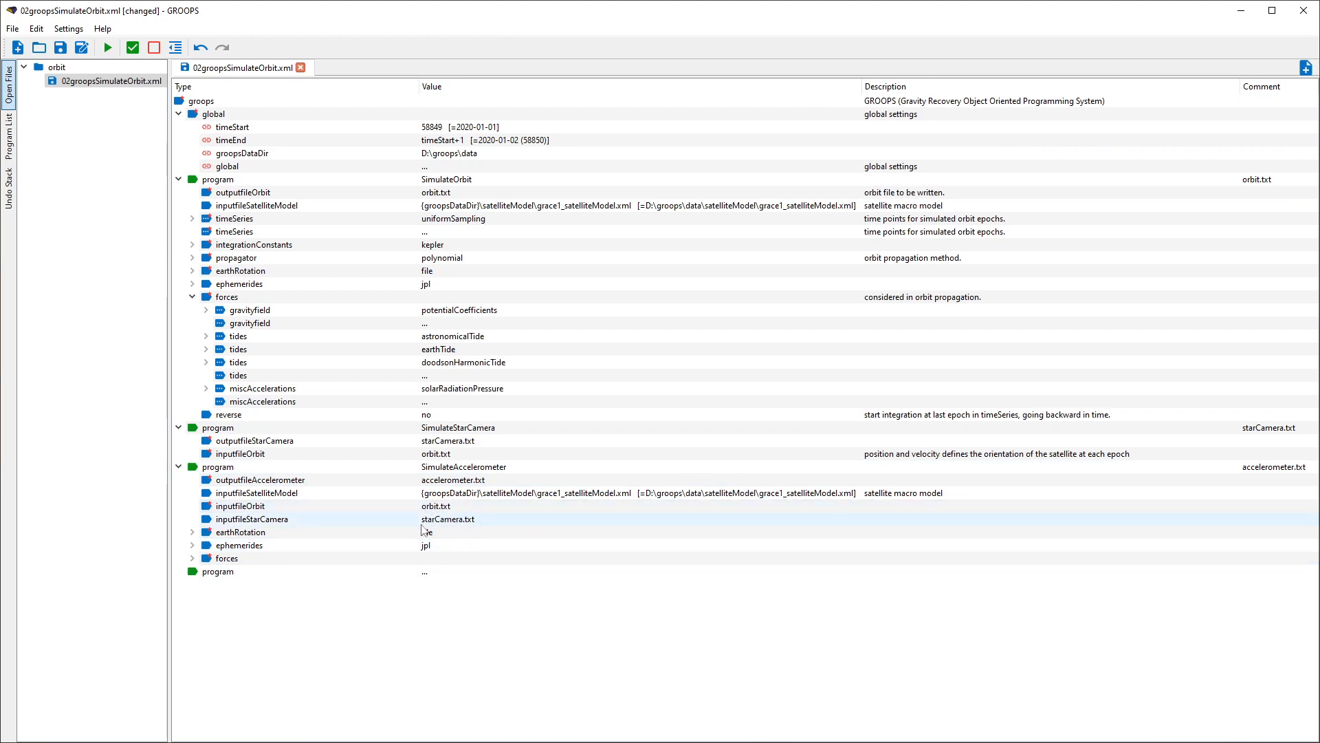
- Add an Orbit2Groundtracks program after SimulateAccelerometer, filtering the program list by "orbit2gr"
{"action": "left_click", "coordinate": [387, 533]}
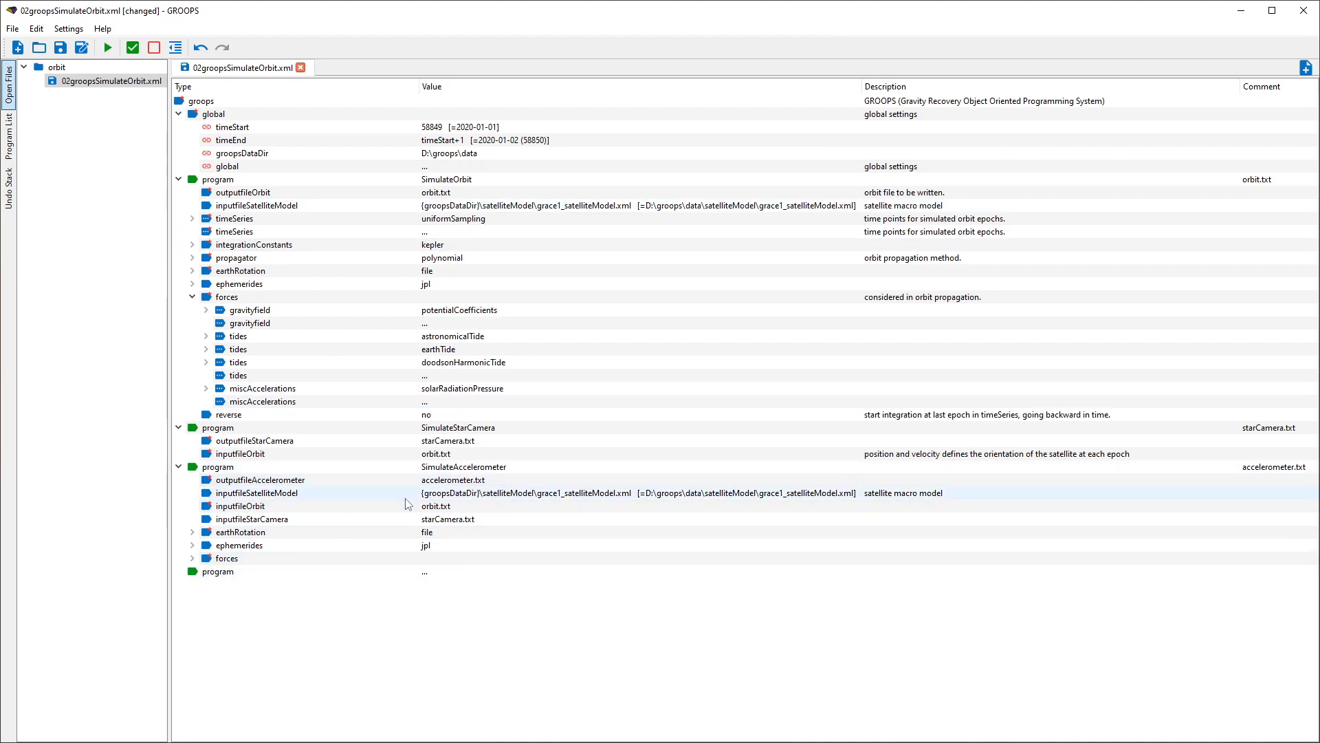
{"action": "left_click", "coordinate": [479, 573]}
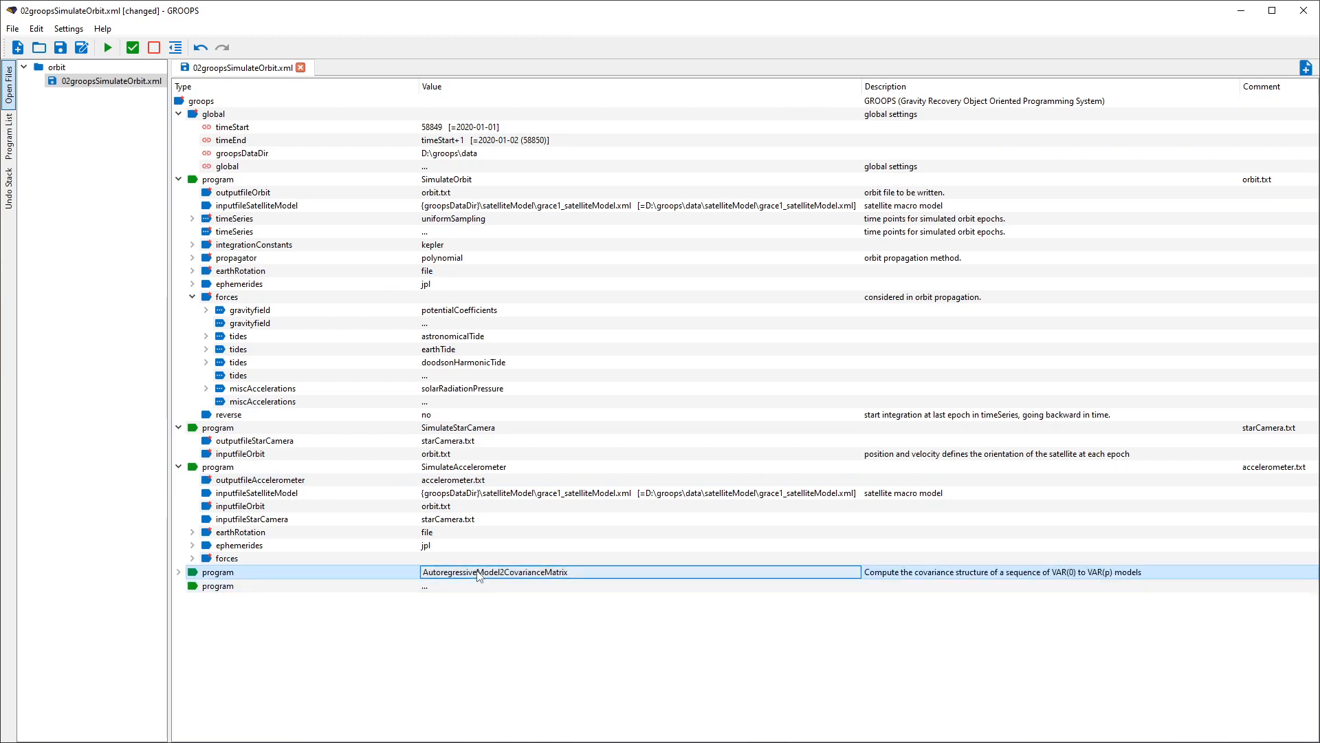
{"action": "type", "text": "orbit2gr"}
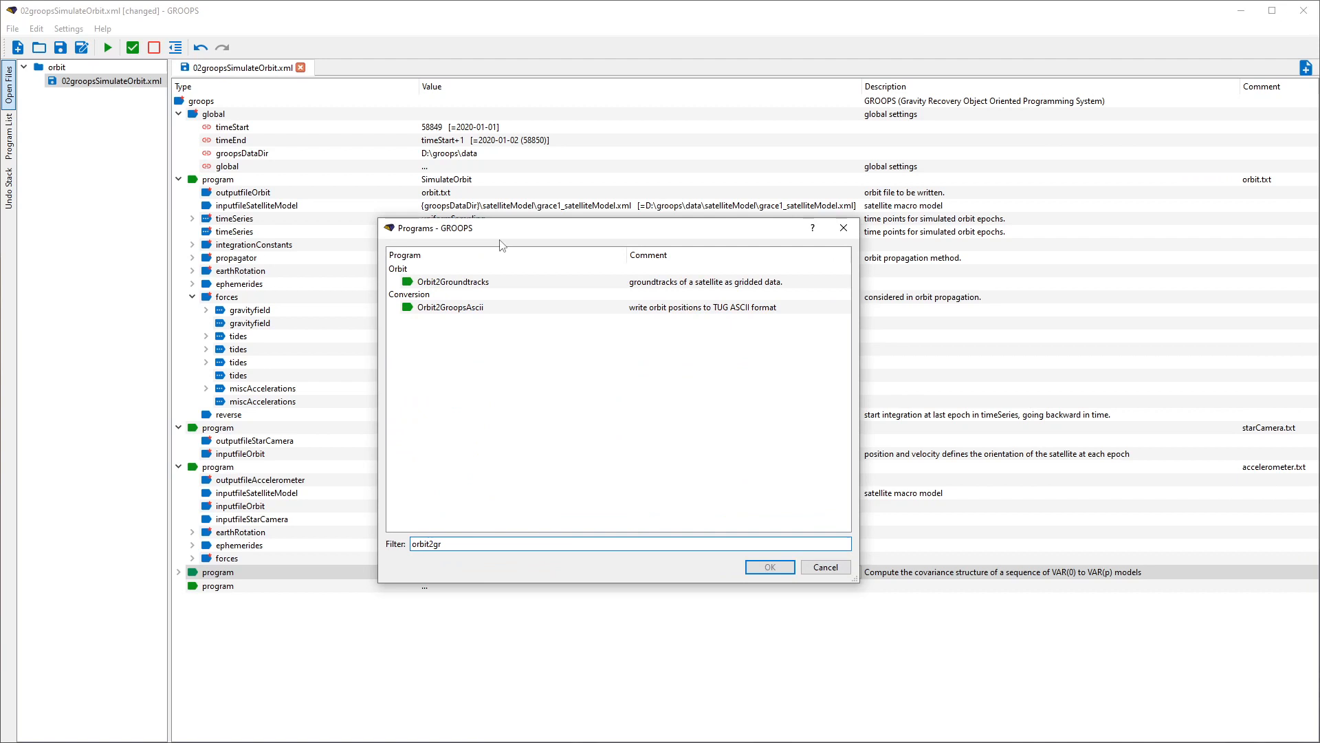
{"action": "double_click", "coordinate": [454, 282]}
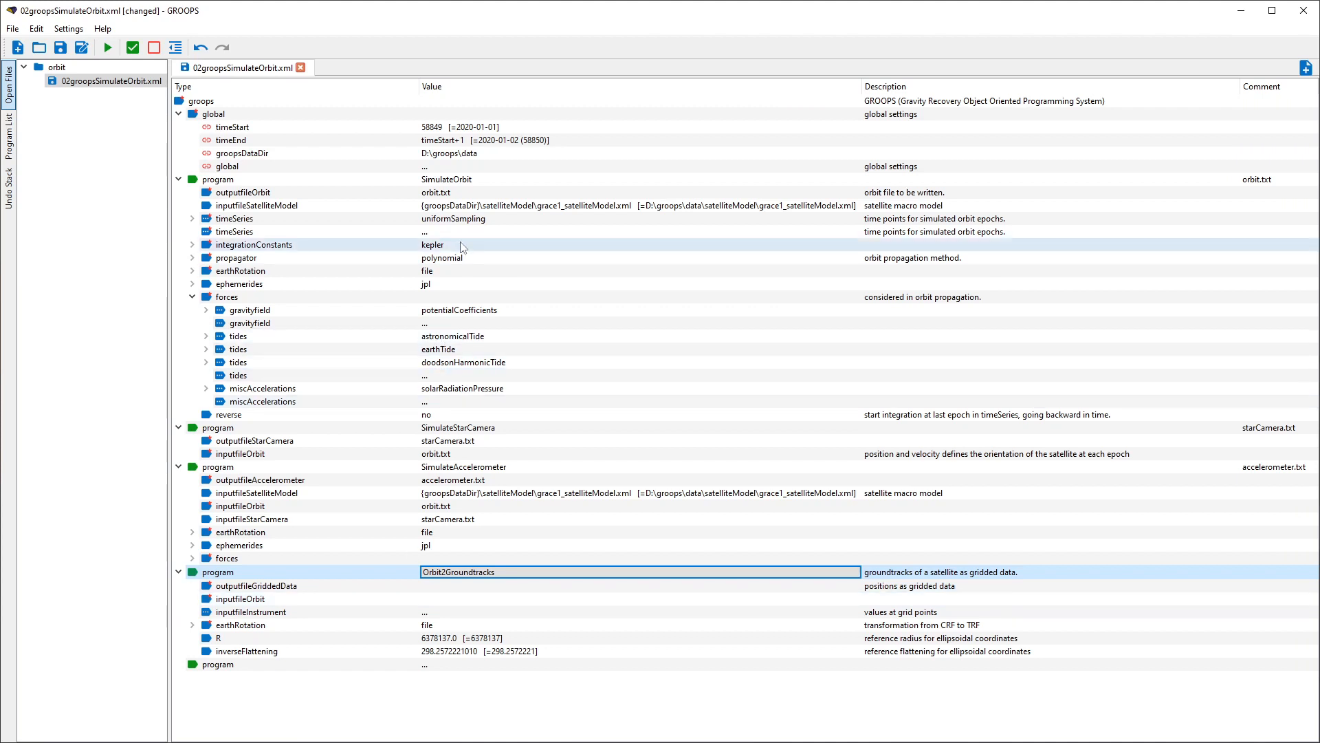
- Copy orbit.txt from outputfileOrbit into the Orbit2Groundtracks inputfileOrbit, and set its outputfileGriddedData to grid.txt
{"action": "left_click", "coordinate": [479, 195]}
{"action": "key", "text": "ctrl+c"}
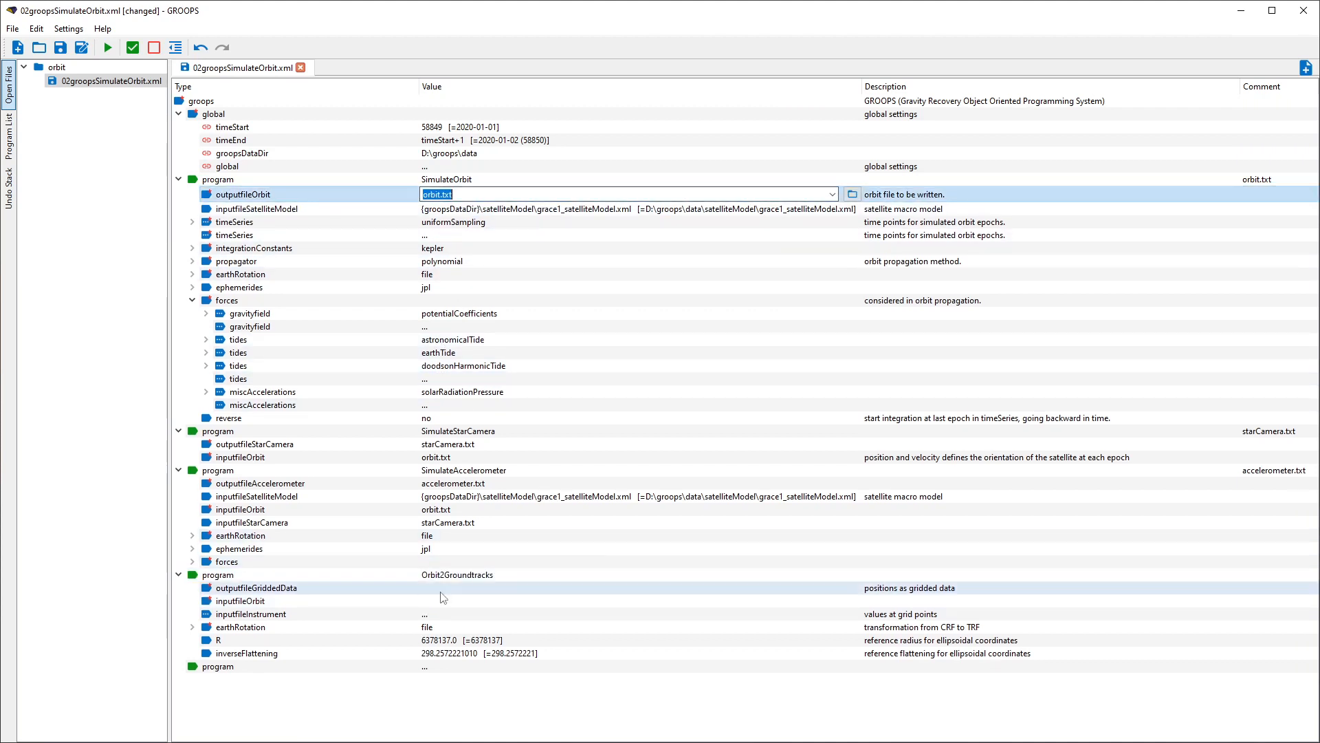
{"action": "left_click", "coordinate": [462, 597]}
{"action": "key", "text": "ctrl+v"}
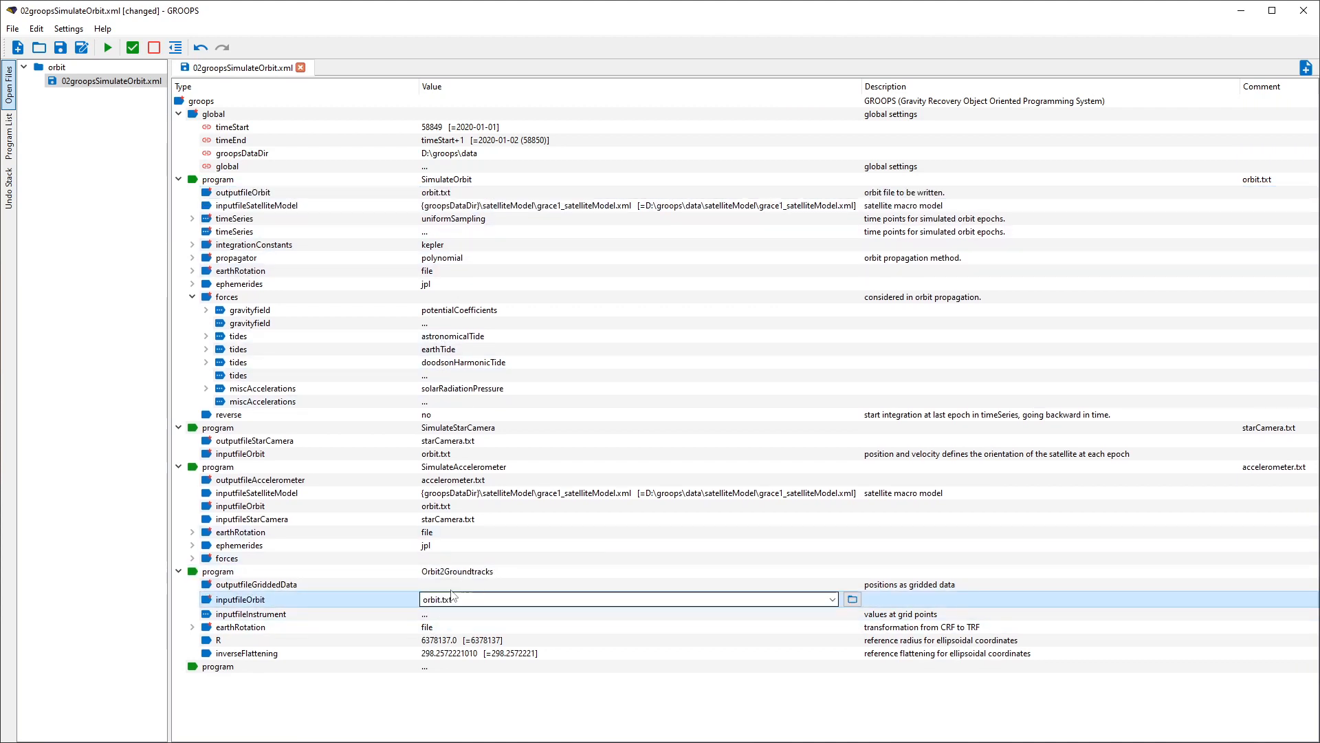
{"action": "left_click", "coordinate": [289, 588]}
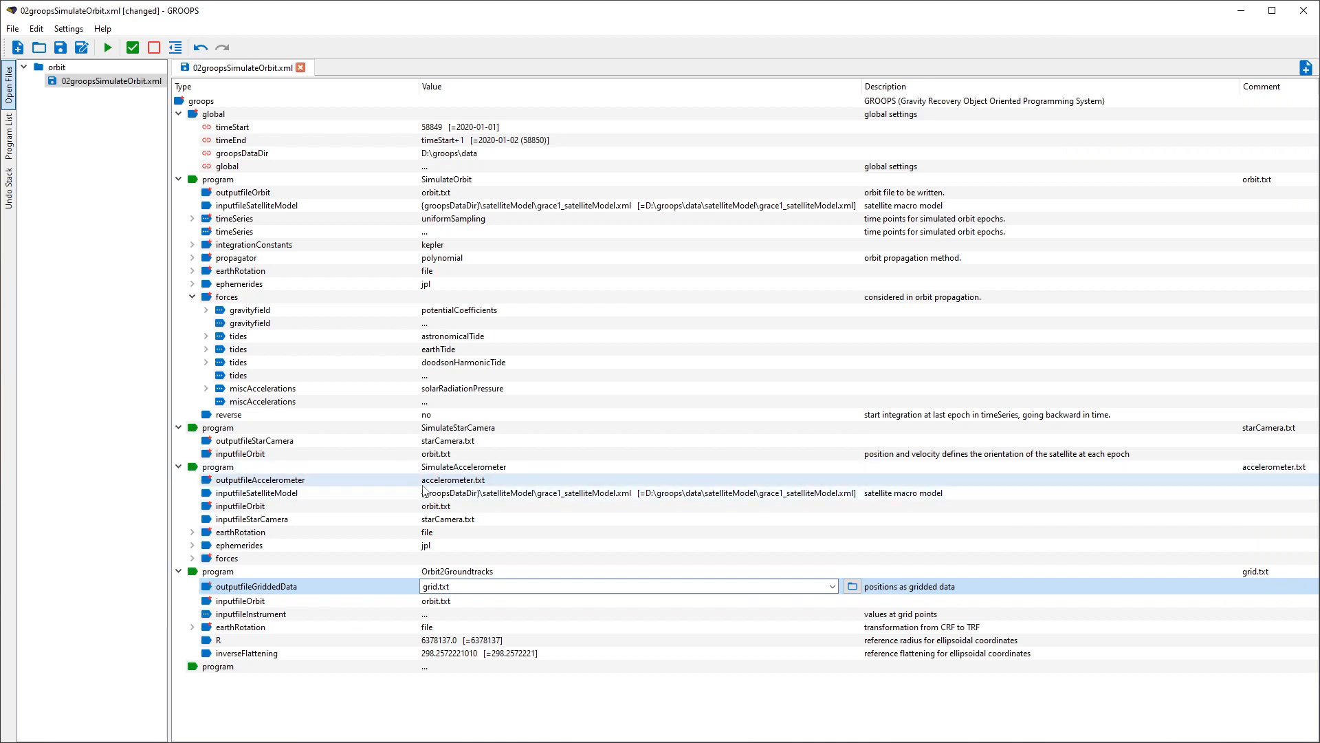
- Copy accelerometer.txt from outputfileAccelerometer into the Orbit2Groundtracks inputfileInstrument
{"action": "left_click", "coordinate": [477, 480]}
{"action": "double_click", "coordinate": [477, 480]}
{"action": "key", "text": "ctrl+c"}
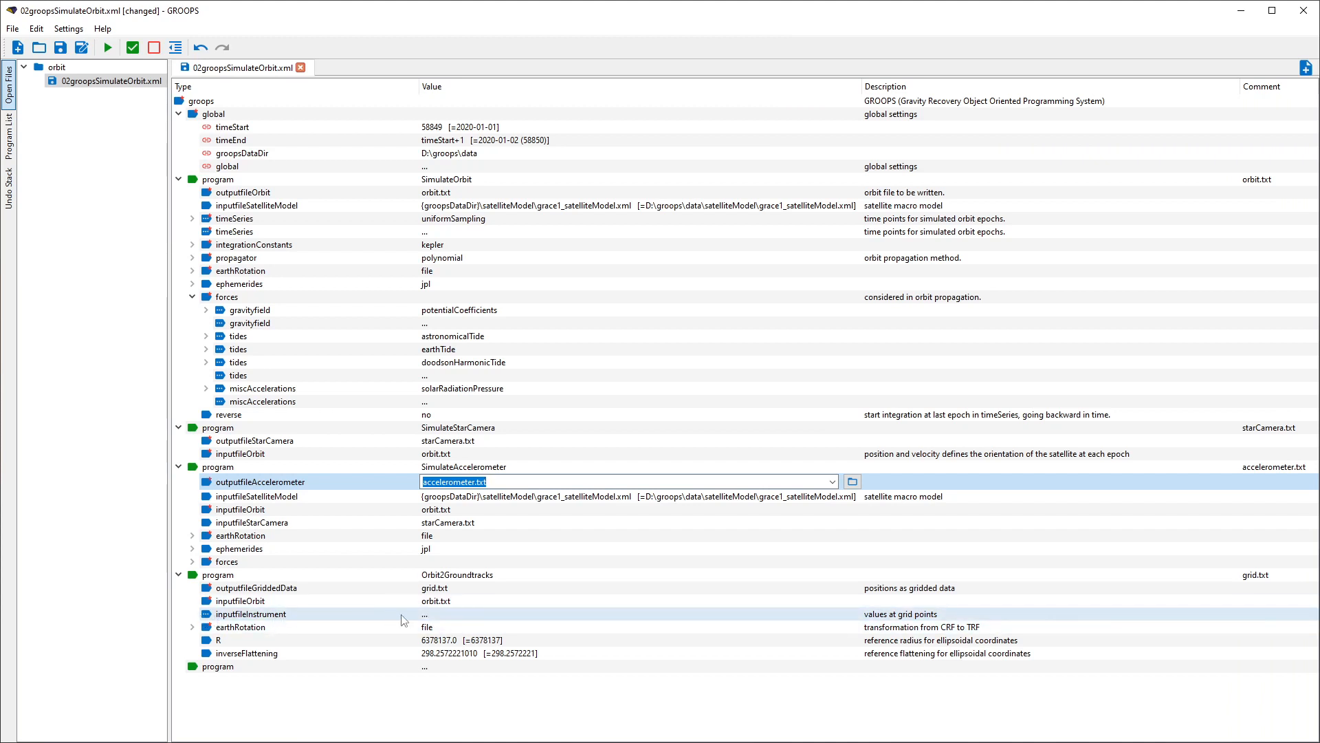
{"action": "left_click", "coordinate": [460, 614]}
{"action": "key", "text": "ctrl+v"}
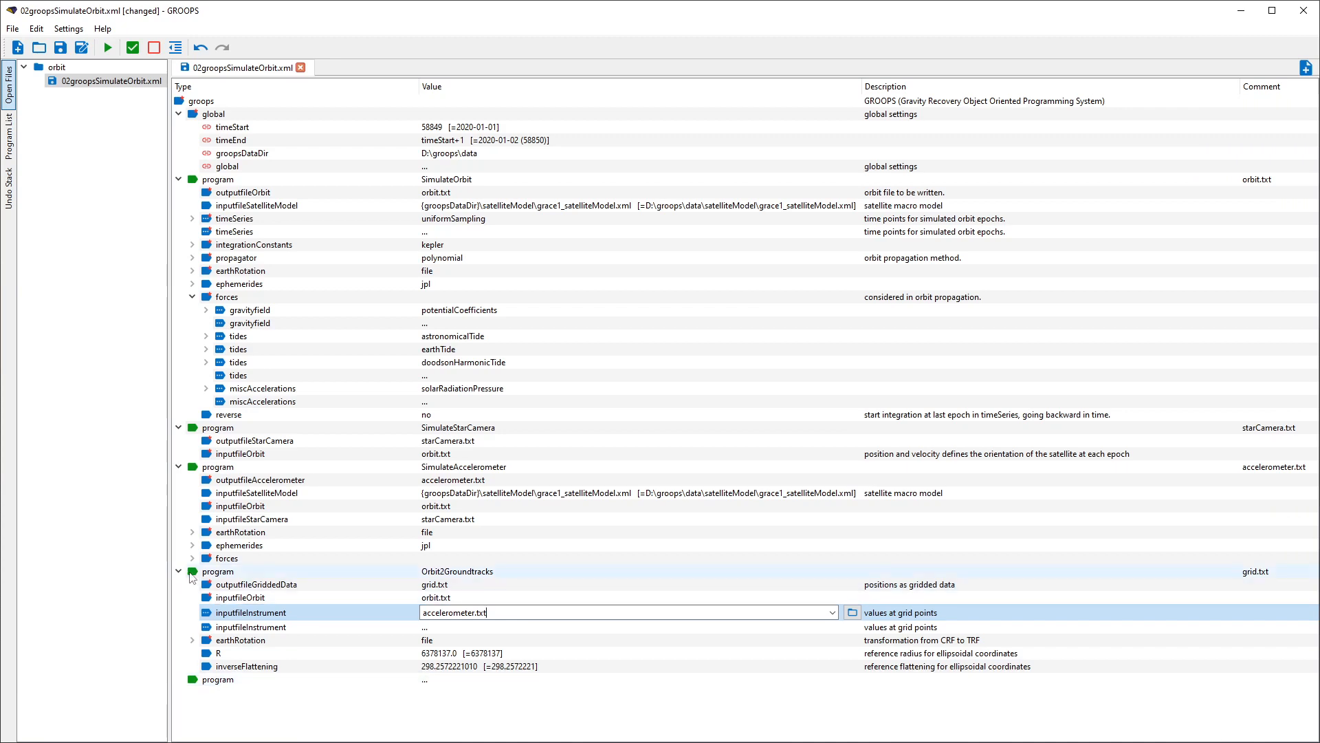
- Add a PlotMap program after Orbit2Groundtracks, filtering the program list by "plotma"
{"action": "left_click", "coordinate": [454, 681]}
{"action": "left_click", "coordinate": [454, 681]}
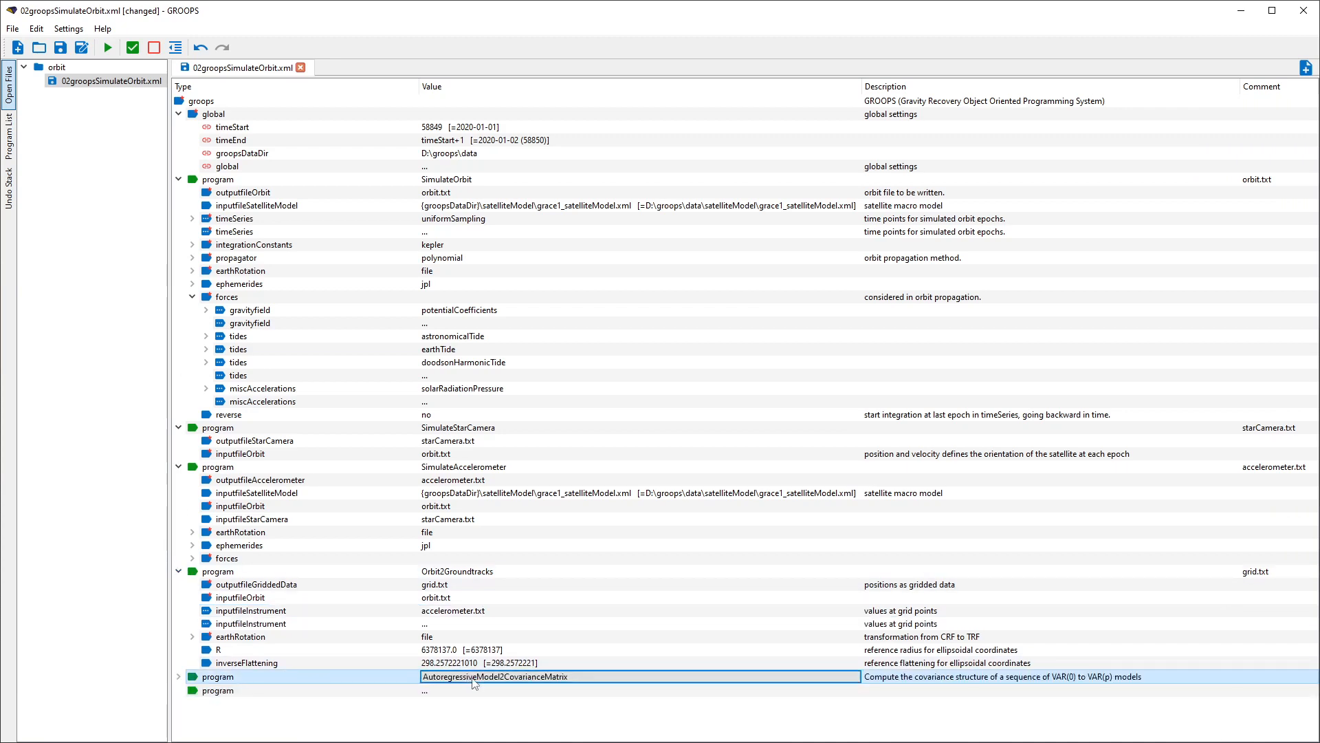
{"action": "left_click", "coordinate": [475, 678]}
{"action": "type", "text": "plotma"}
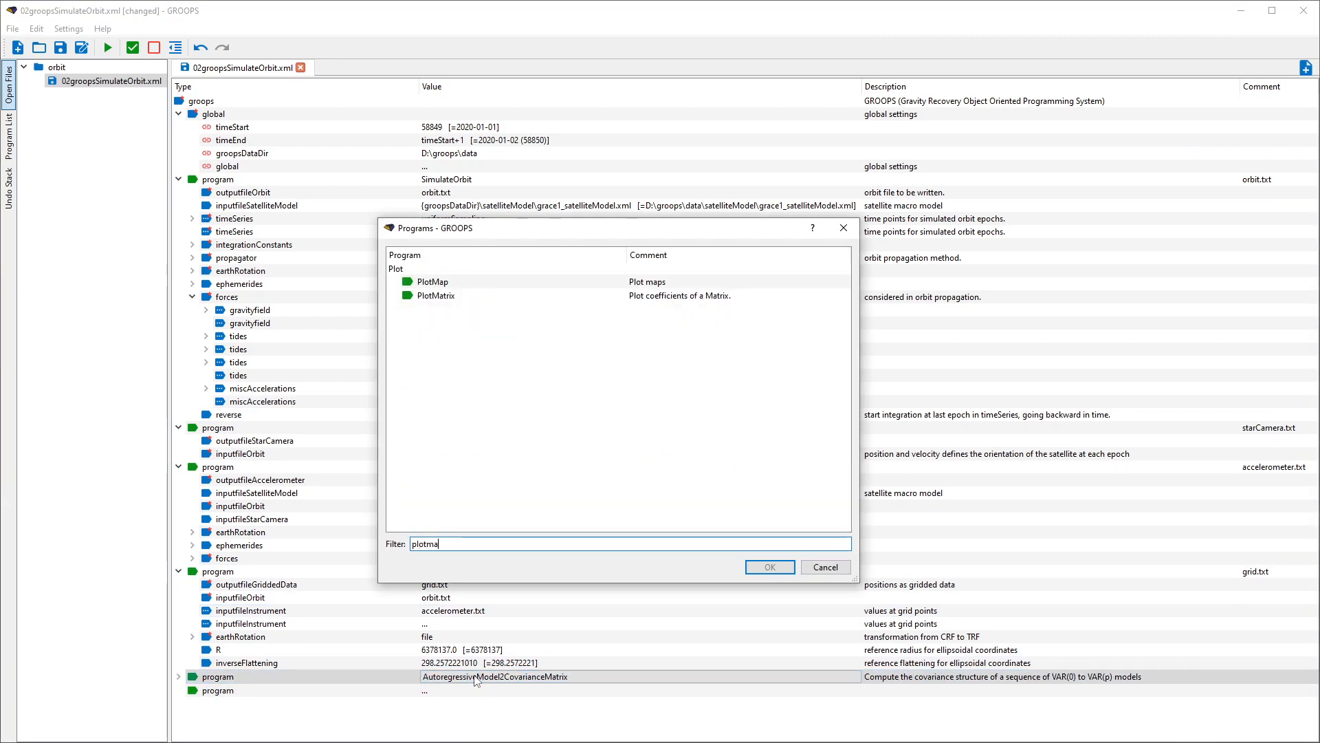
{"action": "left_click", "coordinate": [440, 281]}
{"action": "double_click", "coordinate": [440, 282]}
- Set the PlotMap program's outputfile to groundtrack.png
{"action": "scroll", "coordinate": [321, 629], "scroll_direction": "down", "scroll_amount": 5}
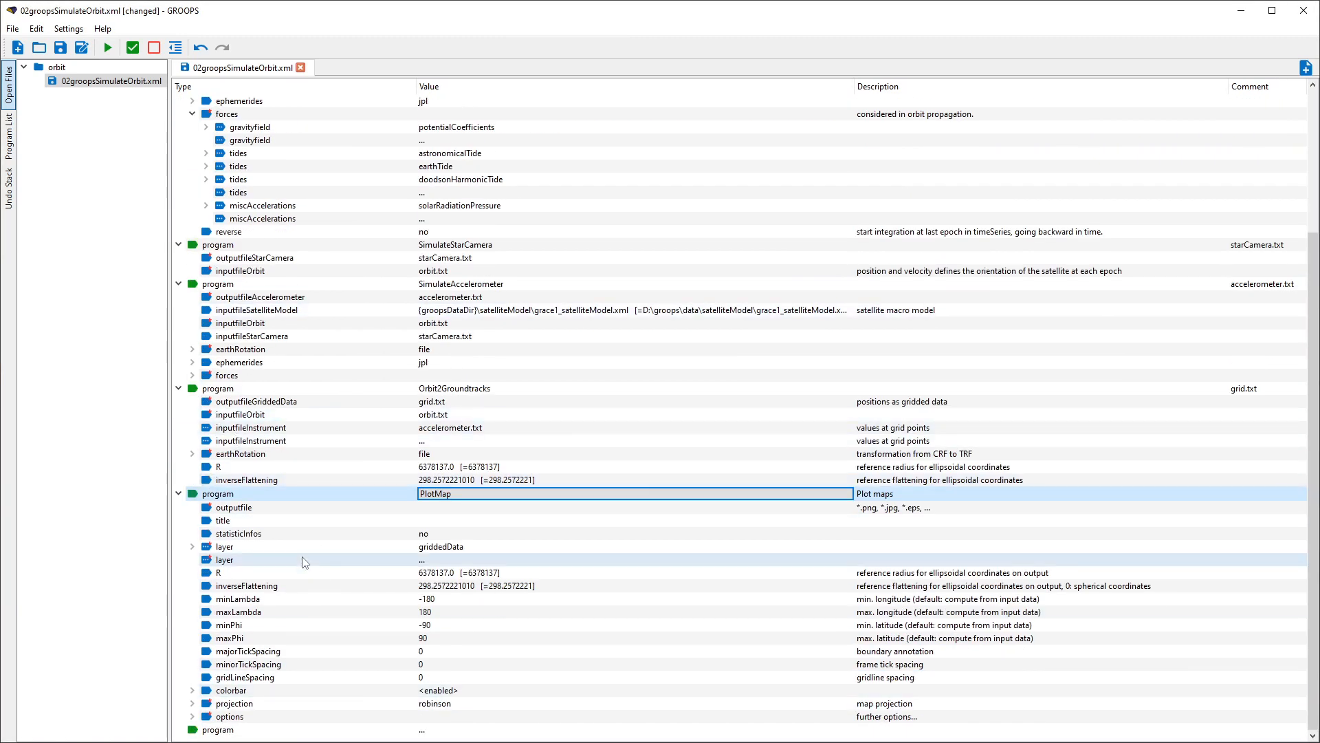
{"action": "left_click", "coordinate": [458, 508]}
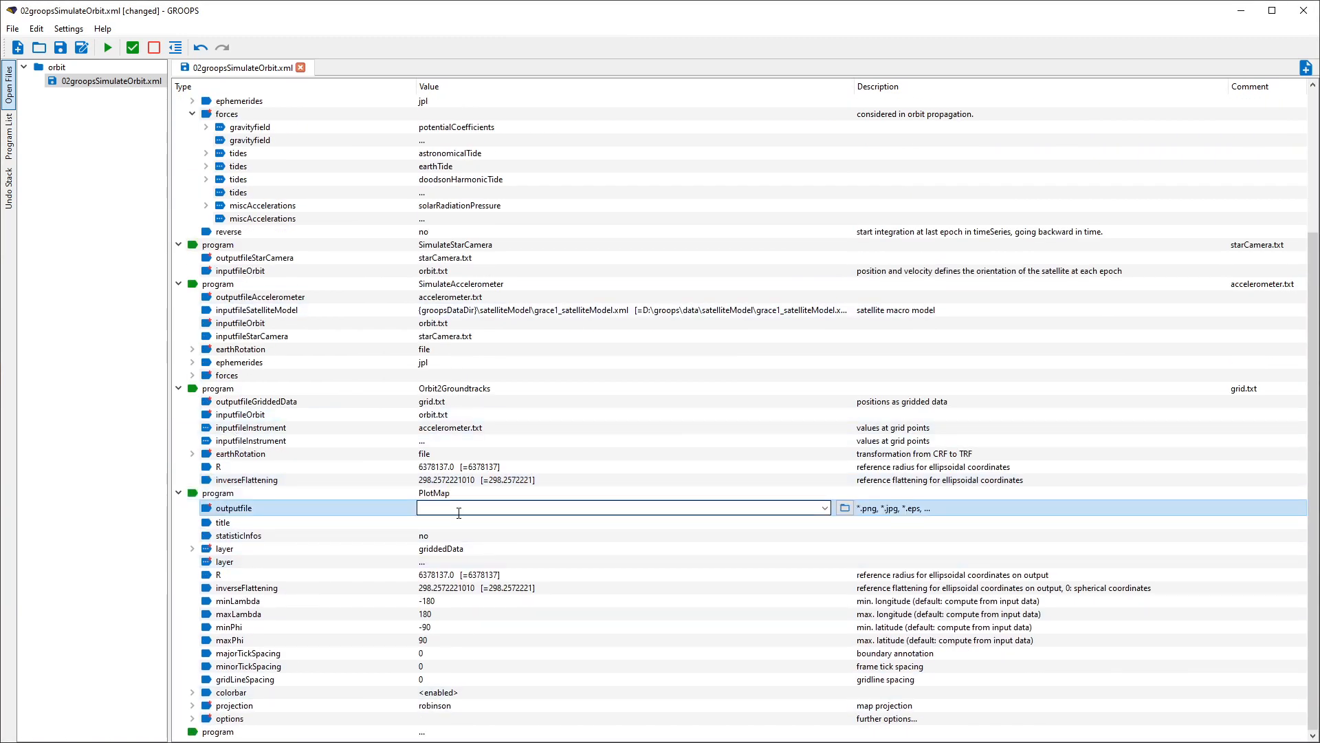
{"action": "type", "text": "groundtrack.png"}
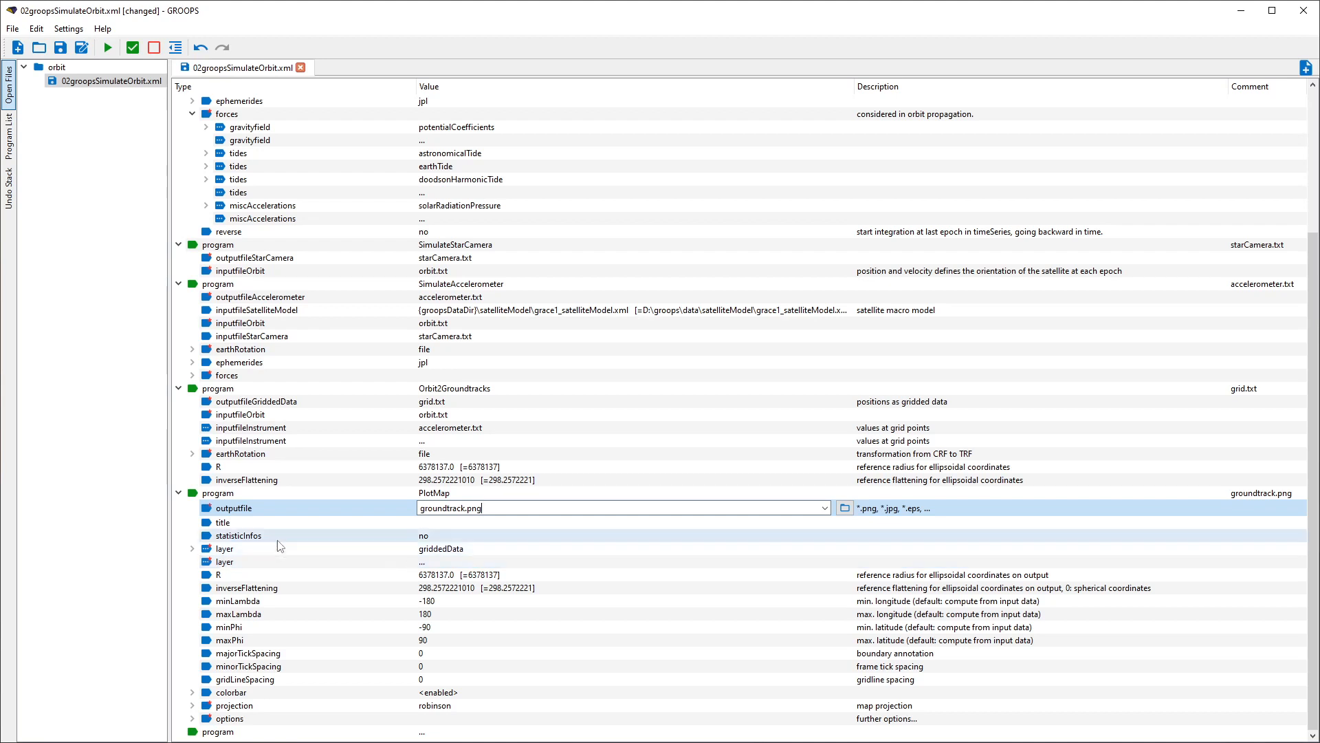
- Change the PlotMap program's griddedData layer to coast and select its line setting
{"action": "left_click", "coordinate": [460, 548]}
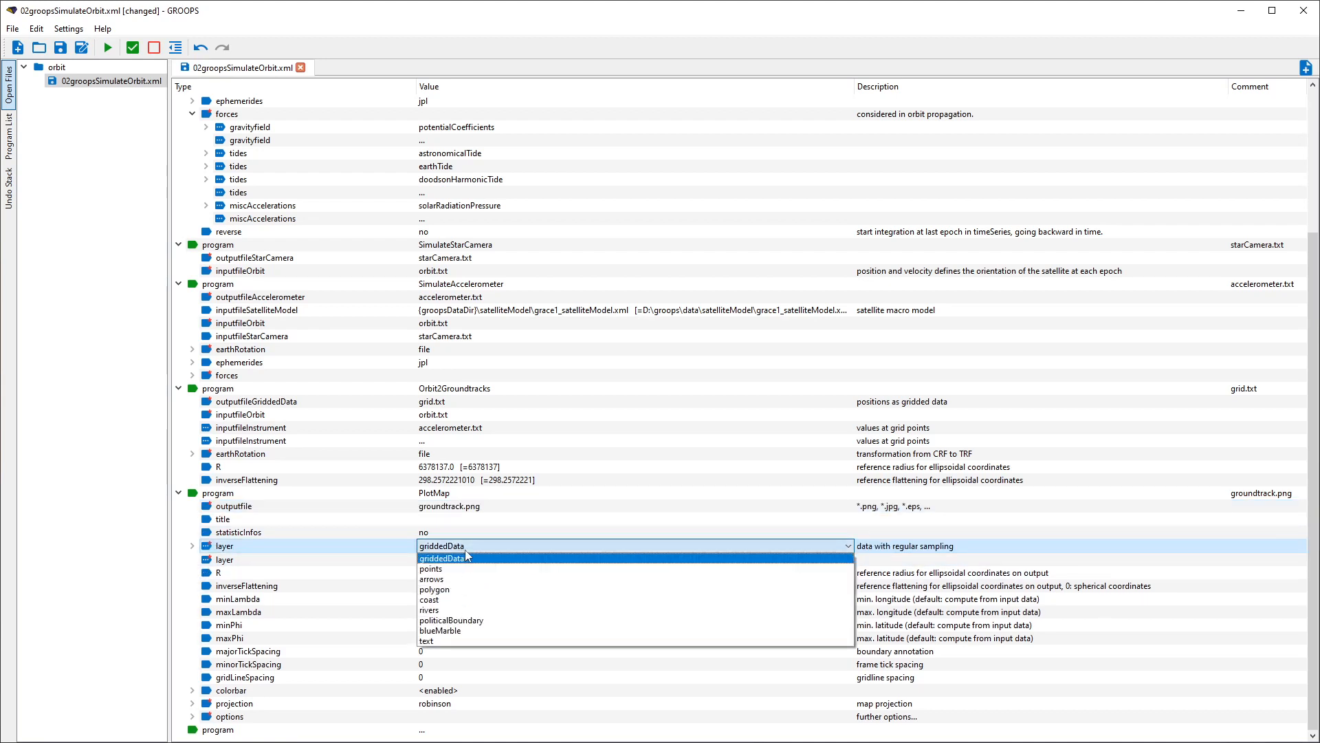
{"action": "left_click", "coordinate": [447, 599]}
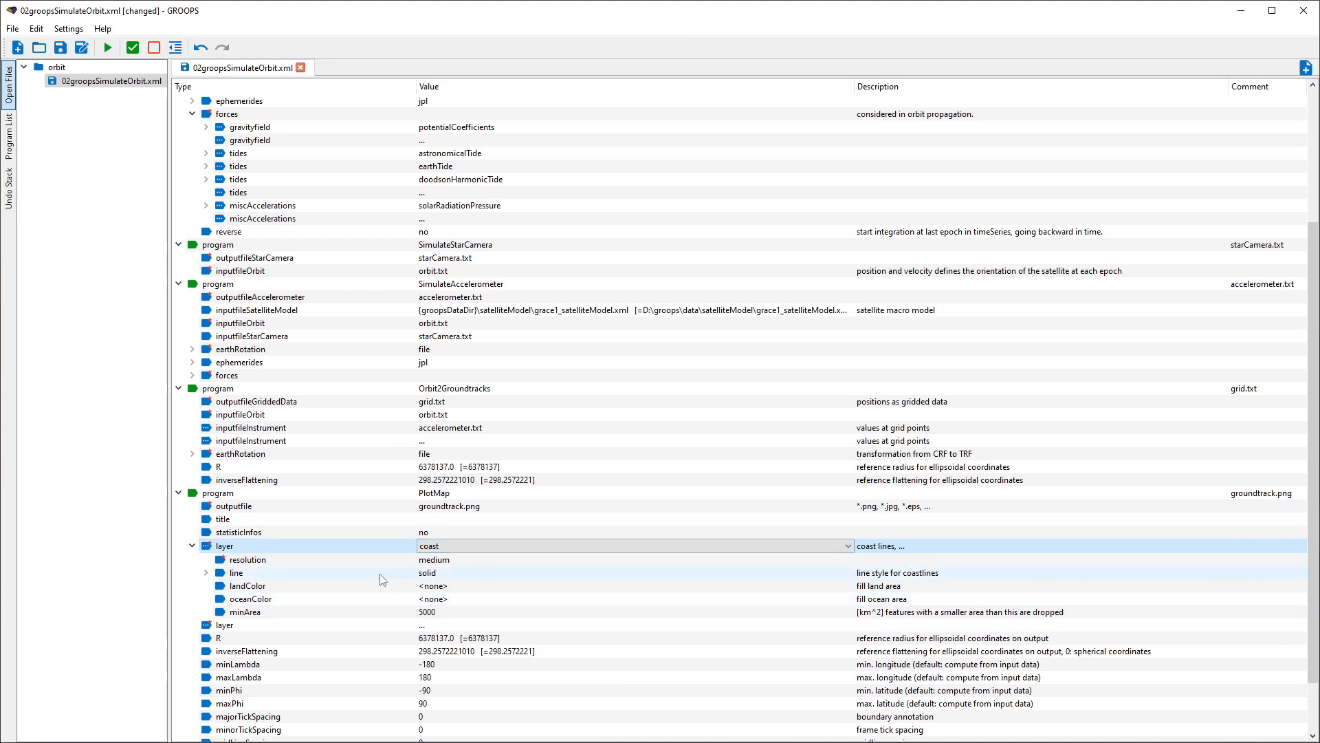
{"action": "left_click", "coordinate": [431, 574]}
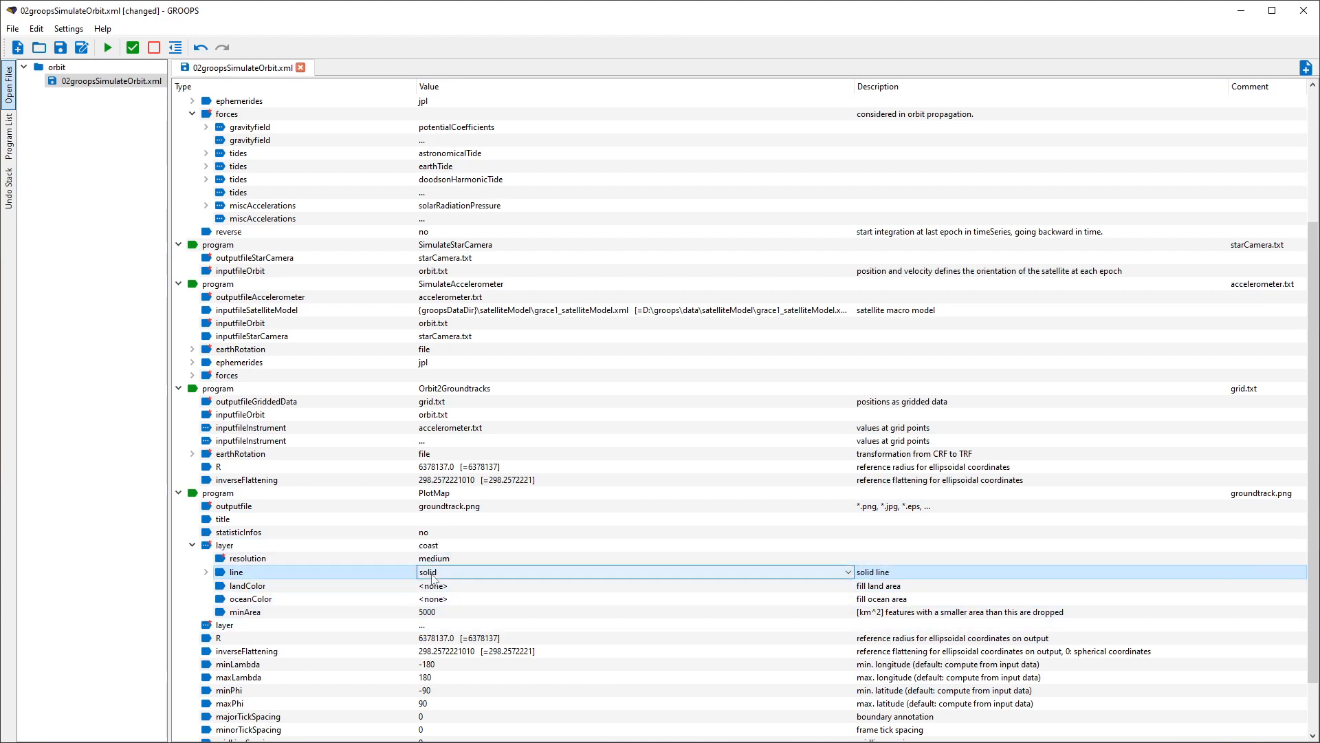
- Set the coast layer's line to none and fill its ocean with the named color lightblue
{"action": "left_click", "coordinate": [446, 574]}
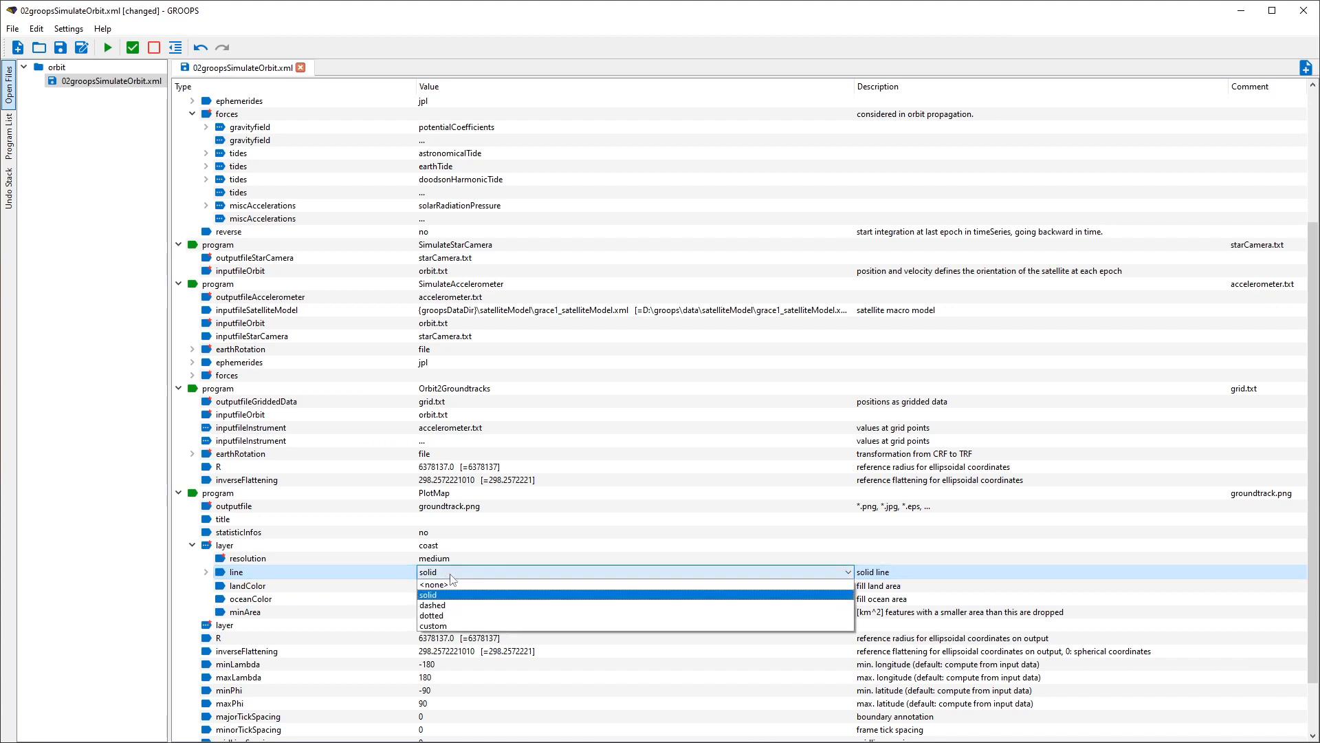
{"action": "left_click", "coordinate": [447, 588]}
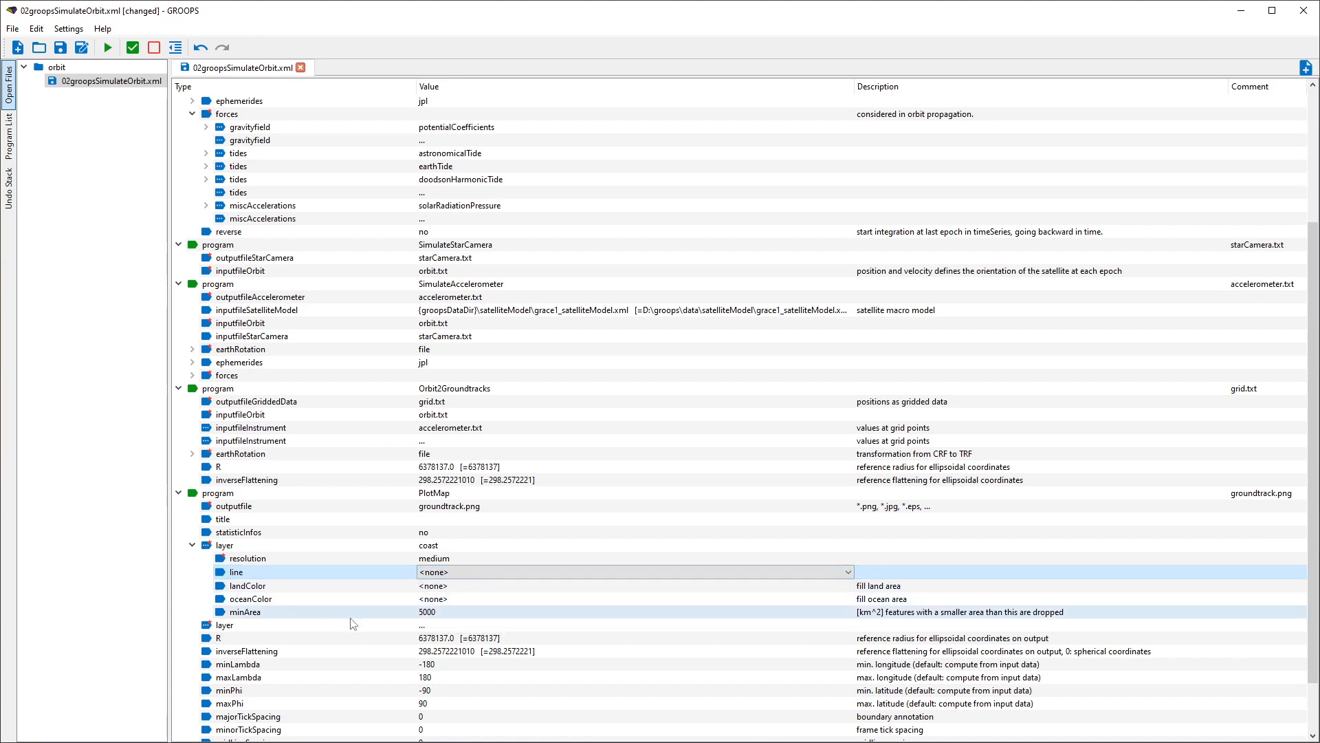
{"action": "left_click", "coordinate": [441, 602]}
{"action": "left_click", "coordinate": [441, 599]}
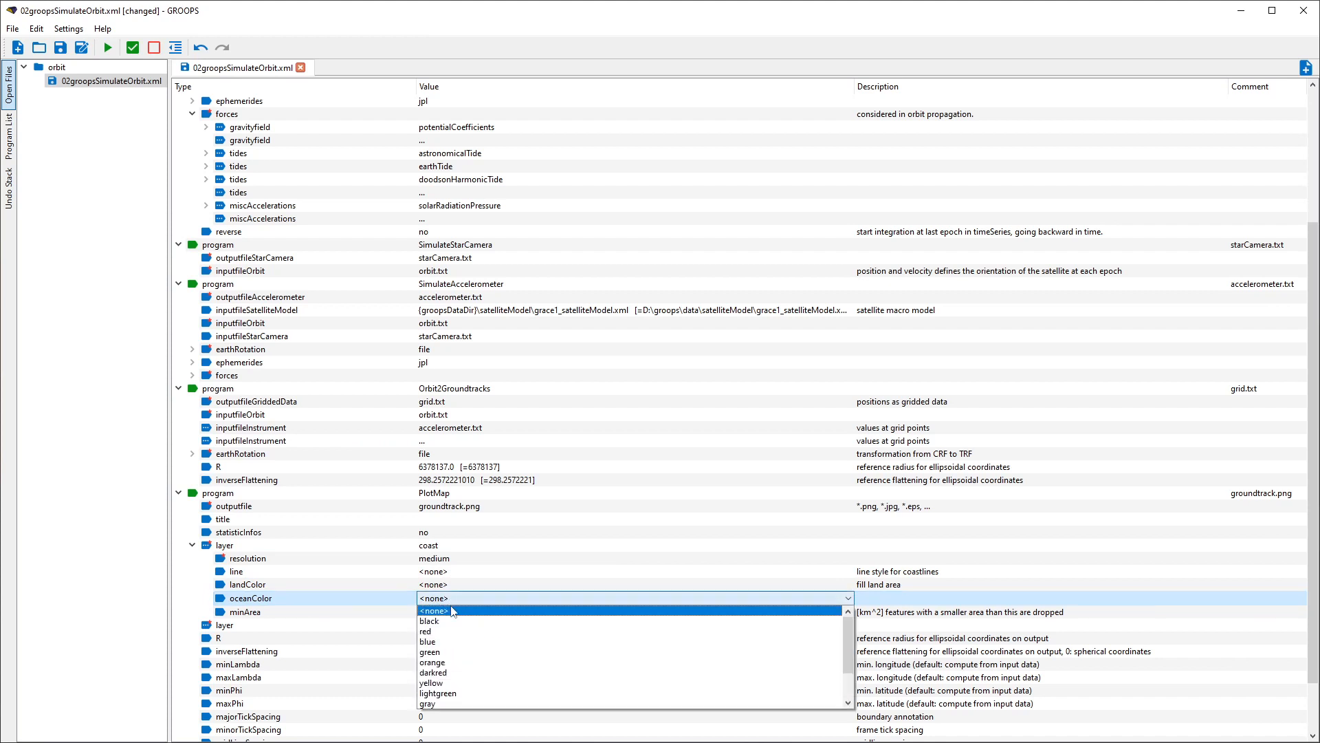
{"action": "scroll", "coordinate": [437, 695], "scroll_direction": "down", "scroll_amount": 2}
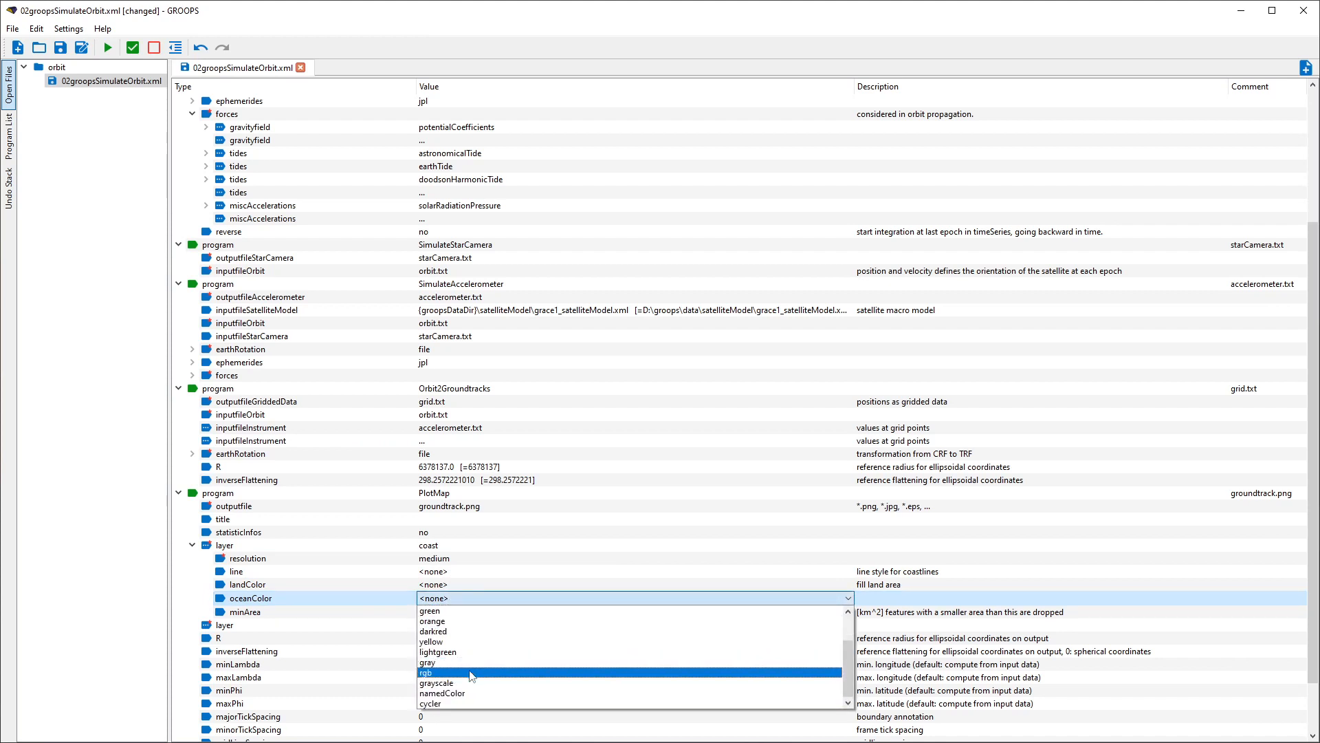
{"action": "left_click", "coordinate": [440, 696]}
{"action": "left_click", "coordinate": [454, 610]}
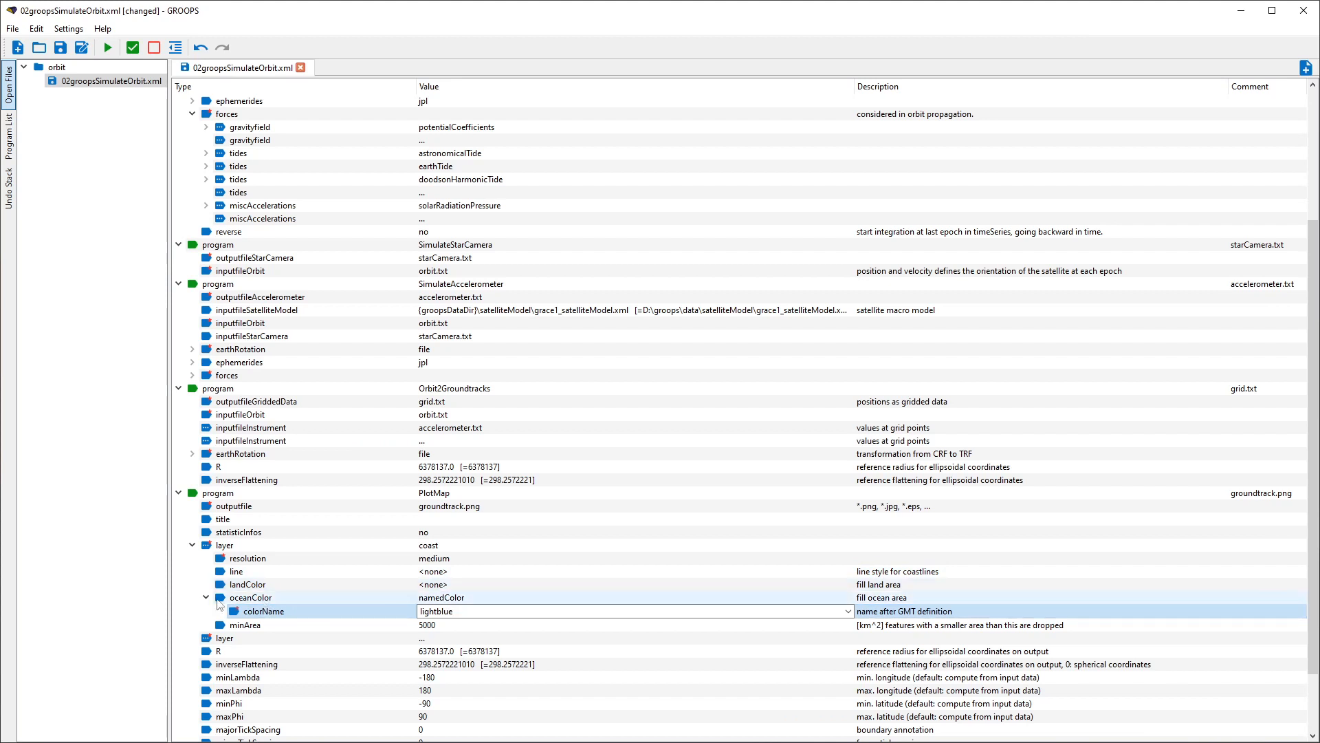
{"action": "left_click", "coordinate": [192, 546]}
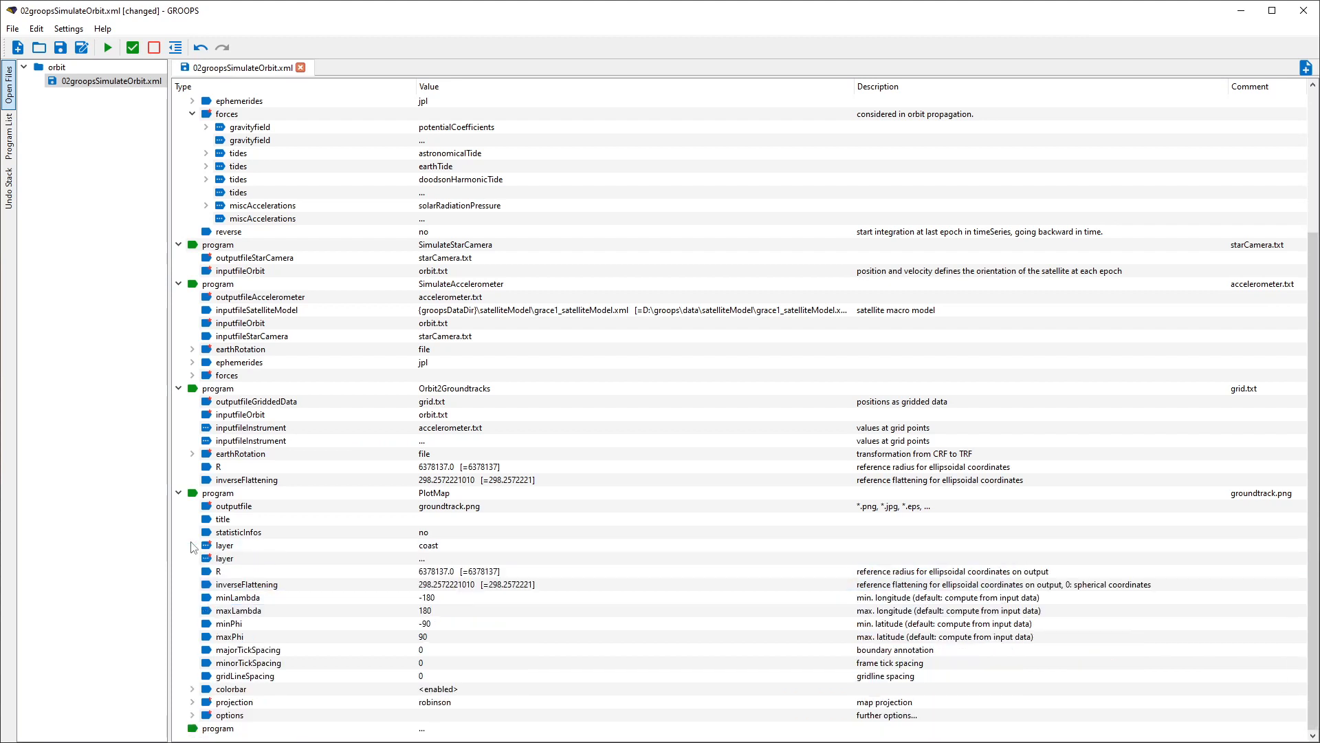
- Add a second layer to the PlotMap program and change its type to points
{"action": "left_click", "coordinate": [278, 556]}
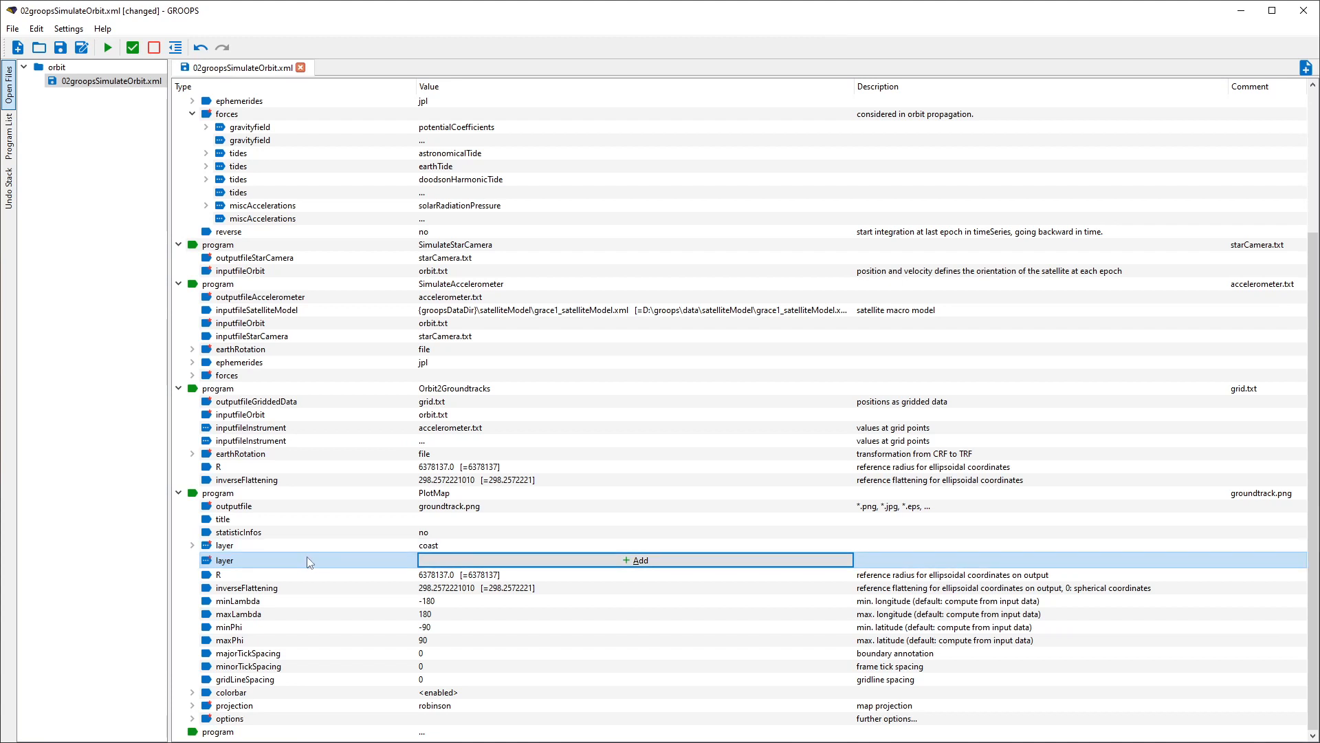
{"action": "left_click", "coordinate": [438, 559]}
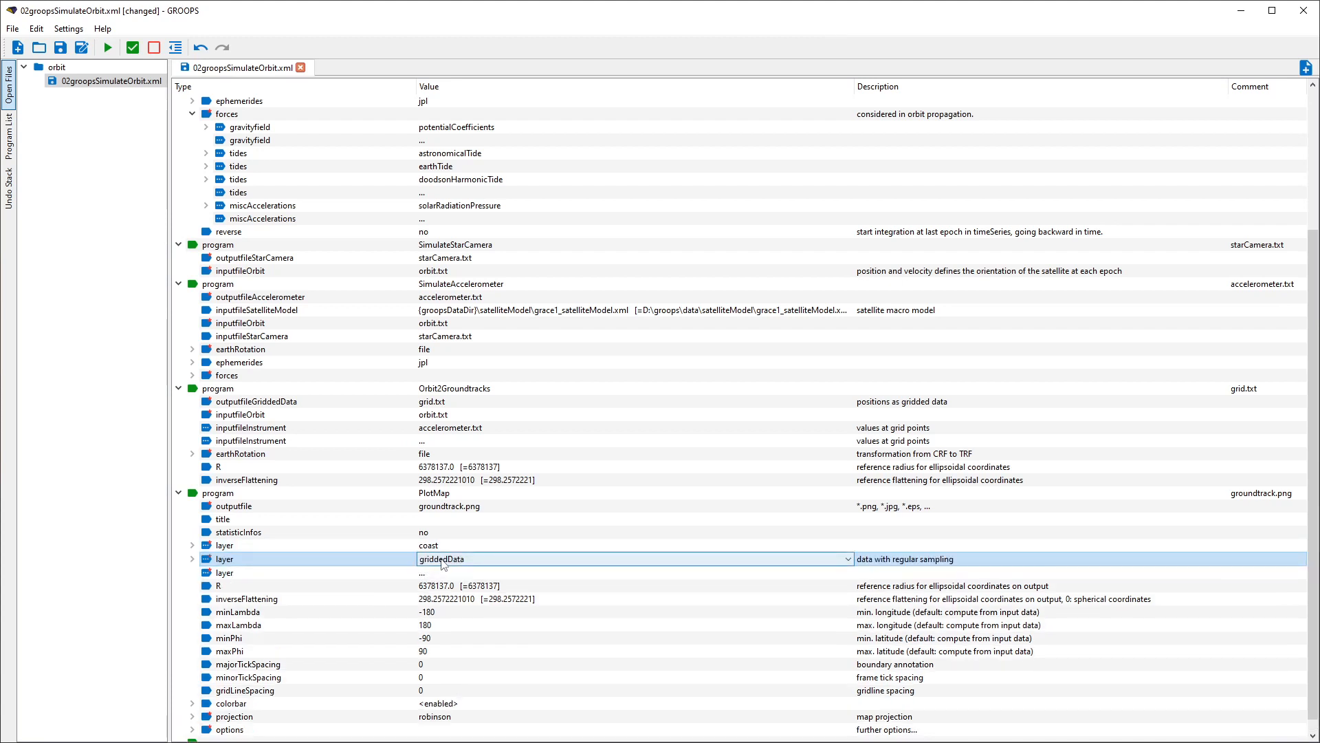
{"action": "key", "text": "Down"}
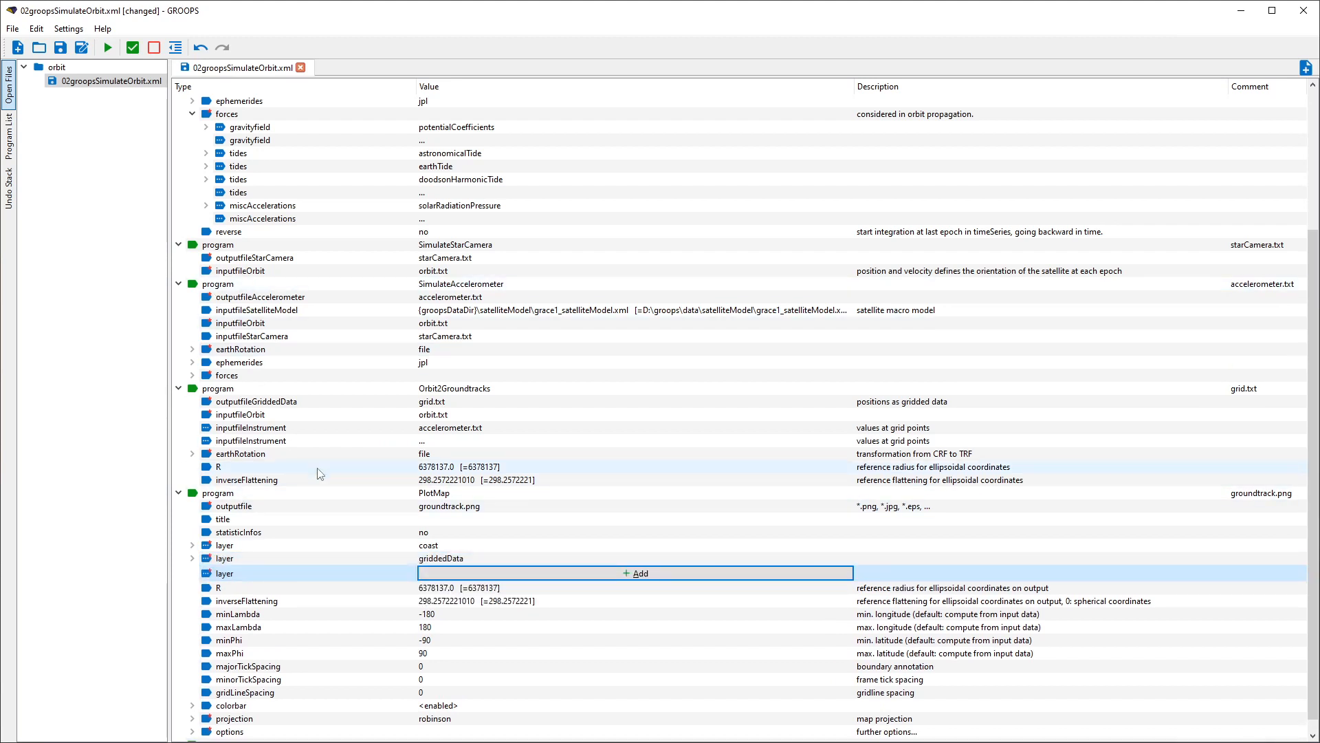
{"action": "left_click", "coordinate": [446, 560]}
{"action": "left_click", "coordinate": [448, 562]}
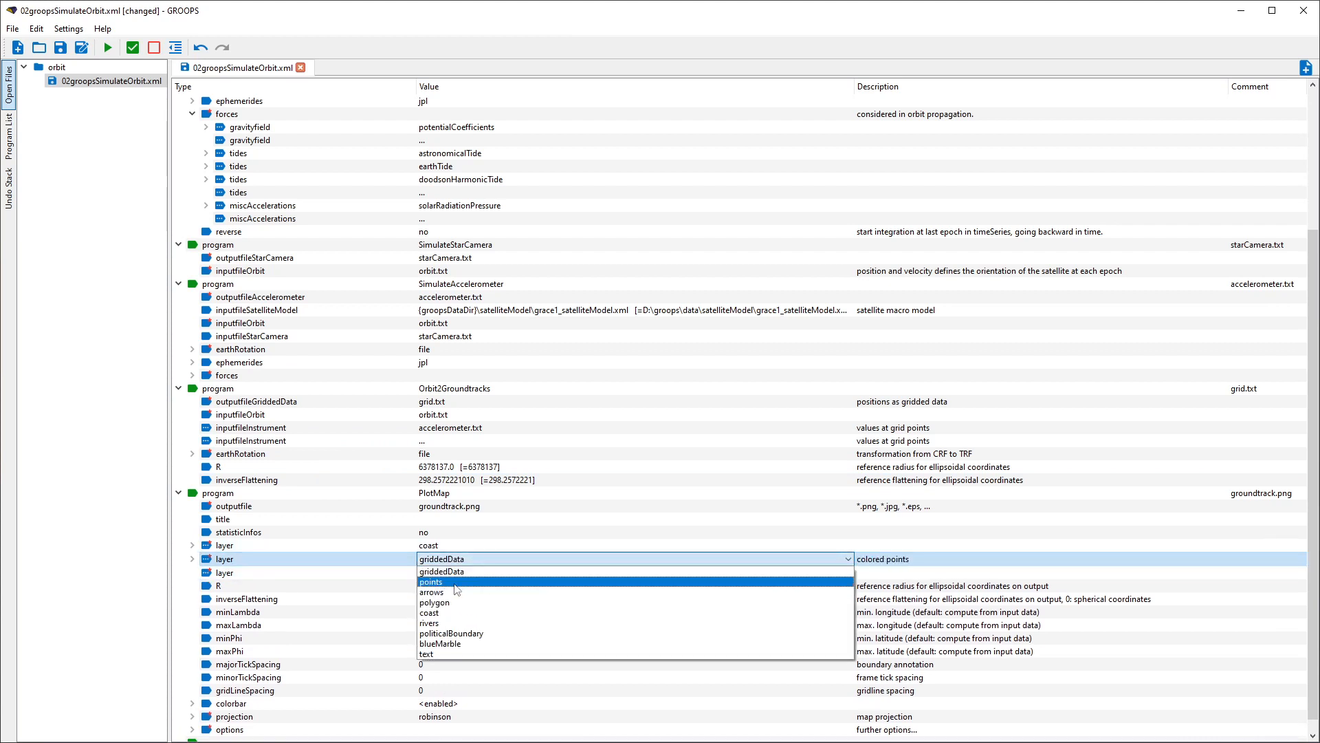
{"action": "left_click", "coordinate": [456, 583]}
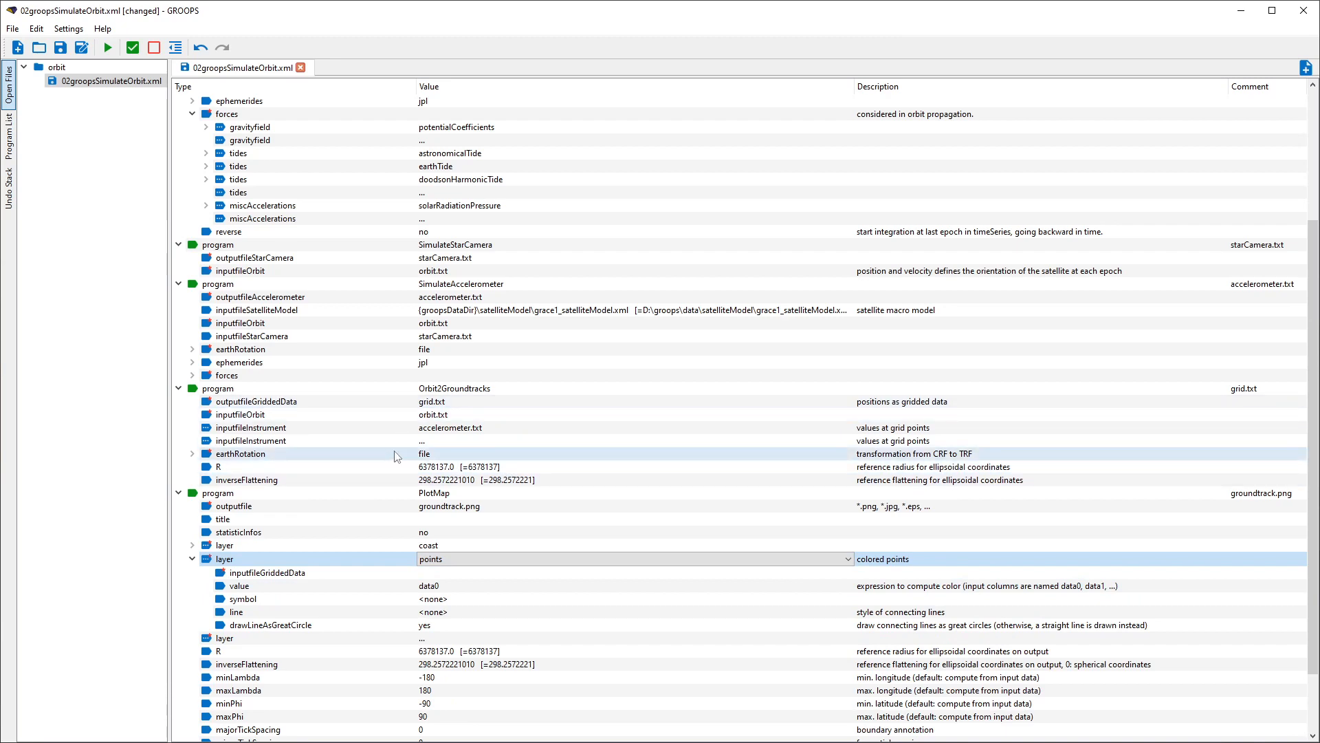
- Copy grid.txt from the Orbit2Groundtracks outputfileGriddedData into the points layer's inputfileGriddedData
{"action": "scroll", "coordinate": [347, 474], "scroll_direction": "down", "scroll_amount": 1}
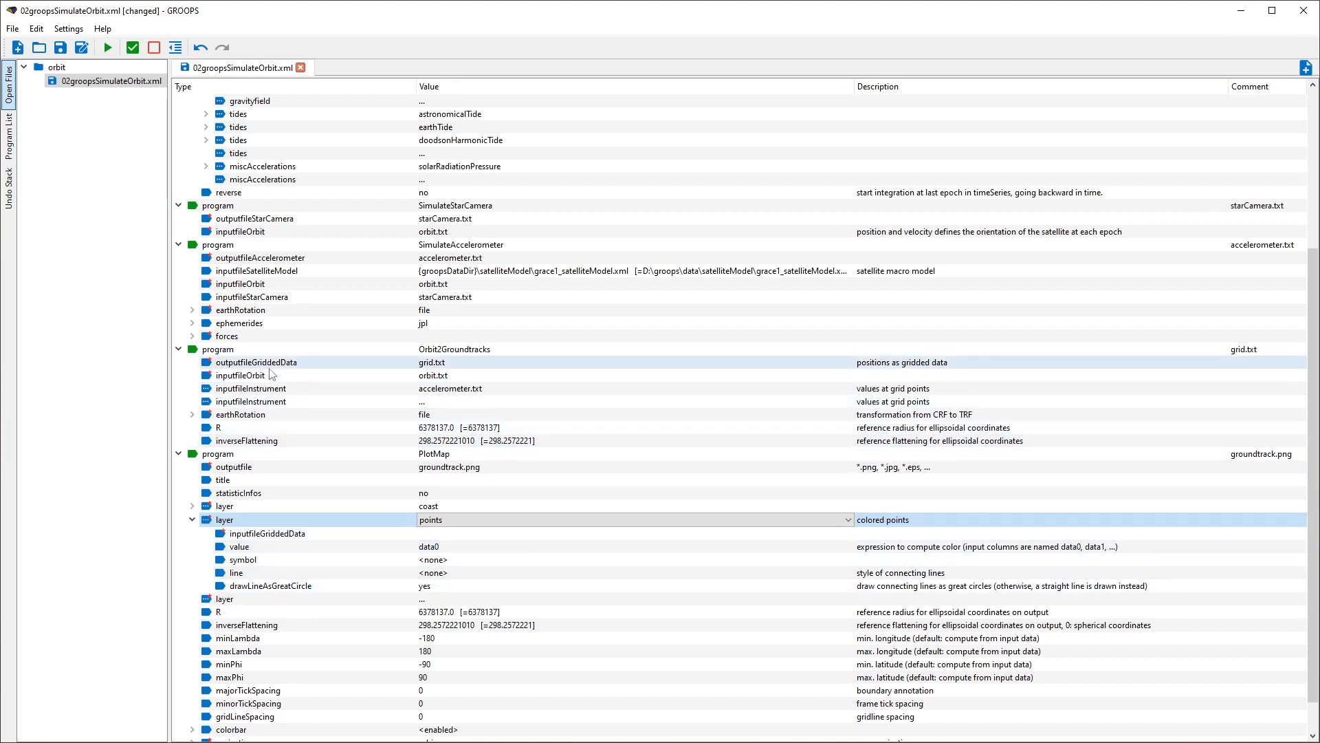
{"action": "left_click", "coordinate": [442, 367]}
{"action": "double_click", "coordinate": [456, 365]}
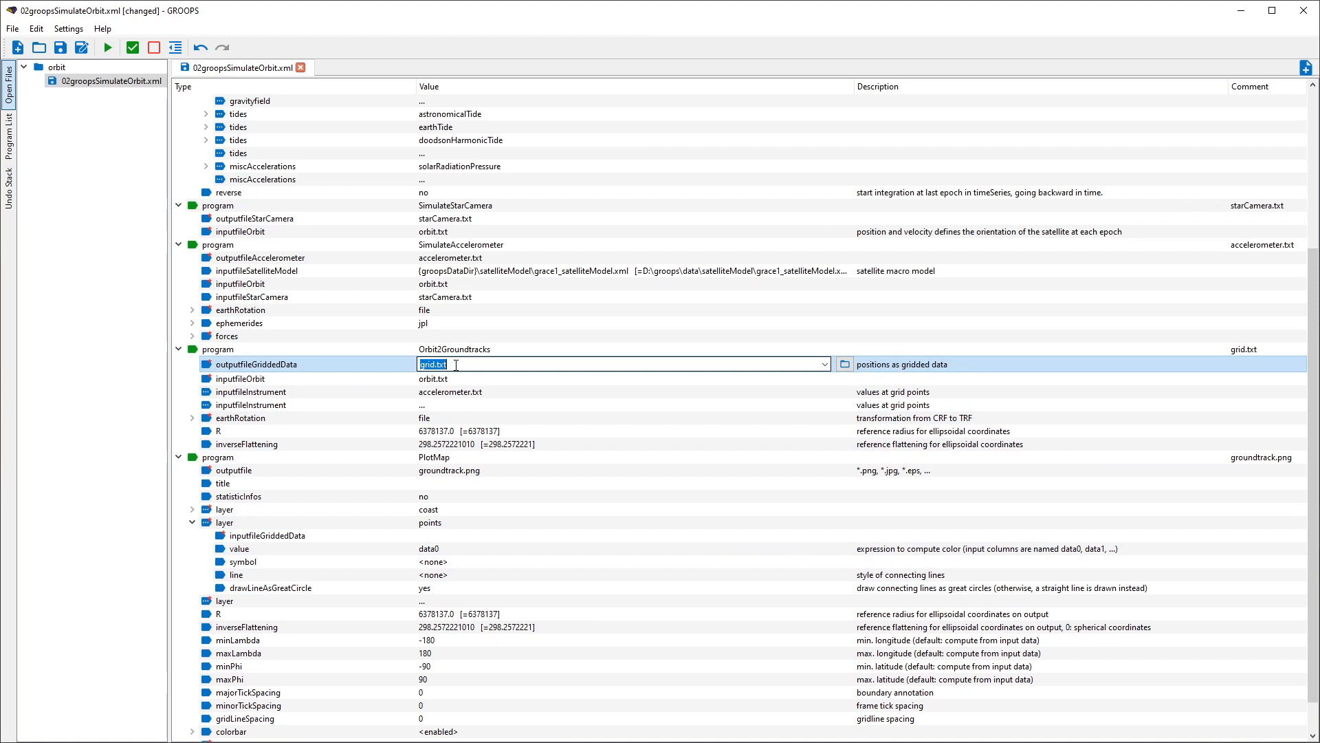
{"action": "key", "text": "ctrl+c"}
{"action": "left_click", "coordinate": [442, 535]}
{"action": "key", "text": "ctrl+v"}
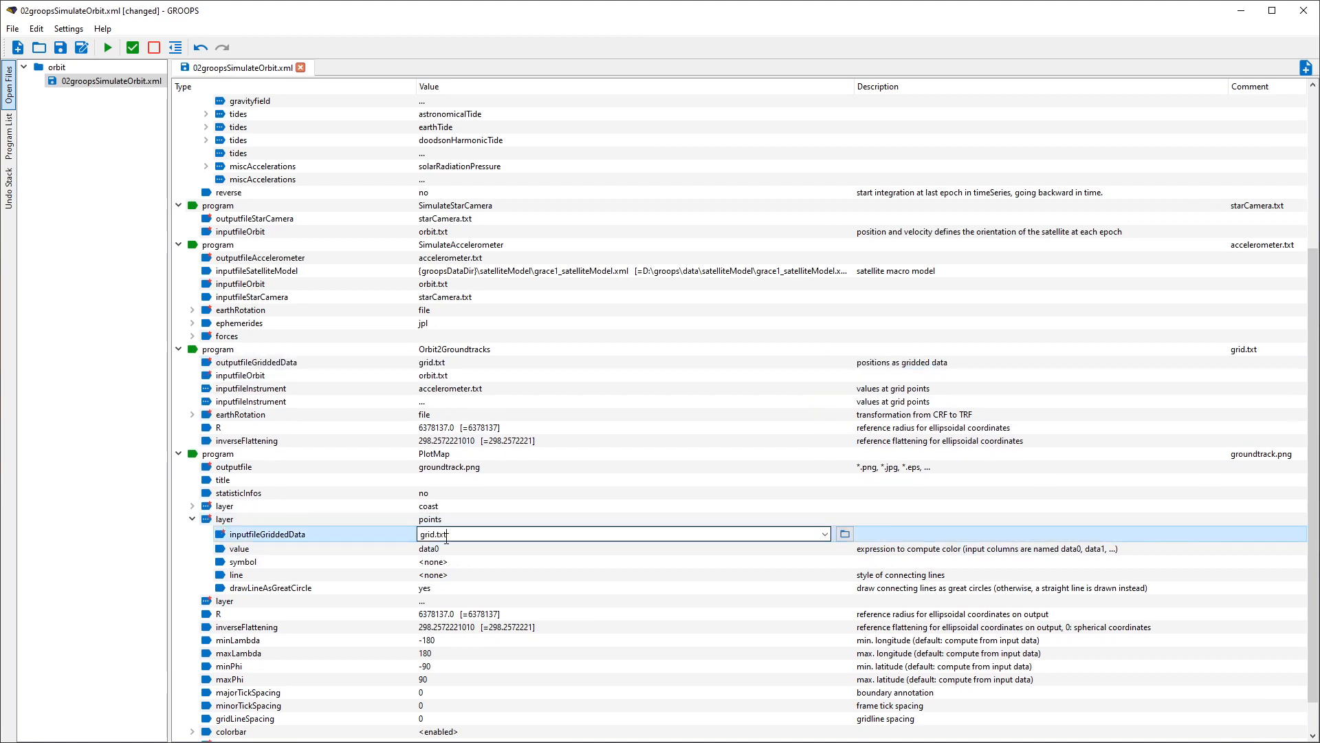
- Set the points layer's symbol to circle and its color to none
{"action": "left_click", "coordinate": [459, 561]}
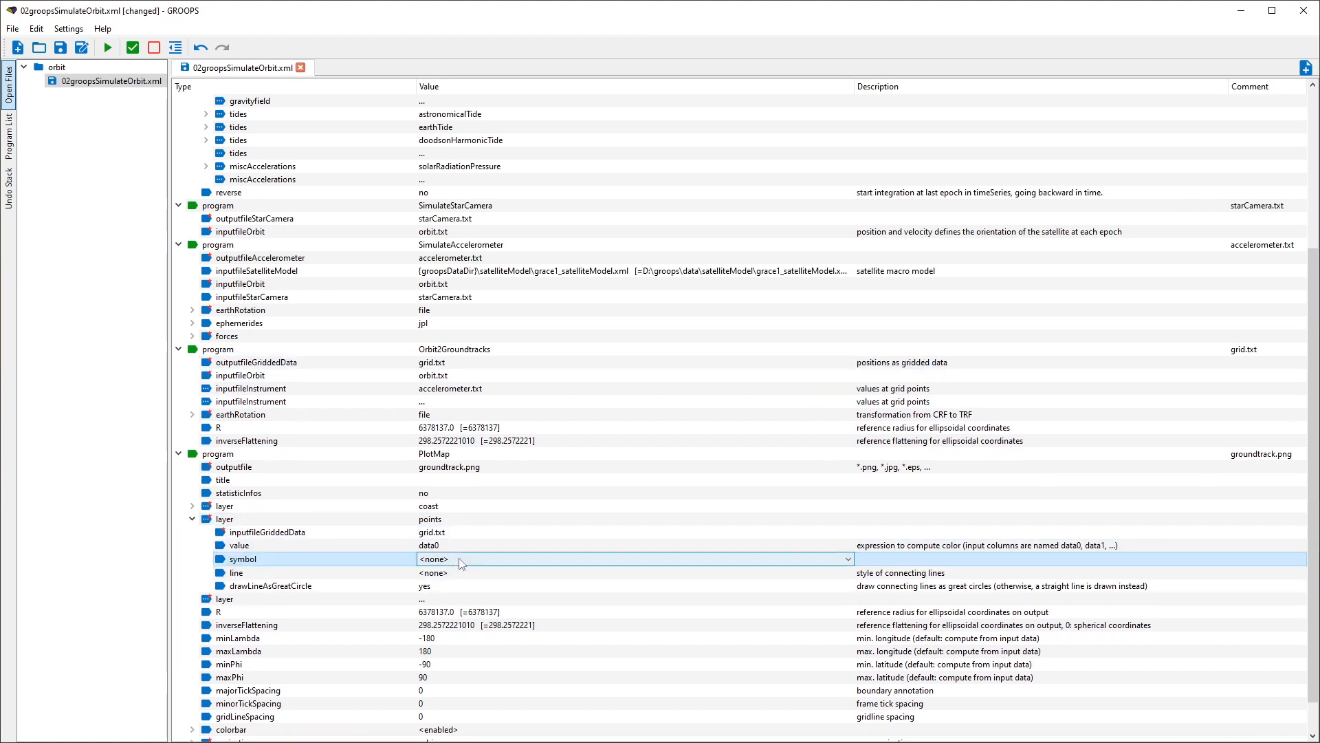
{"action": "left_click", "coordinate": [460, 558]}
{"action": "left_click", "coordinate": [454, 581]}
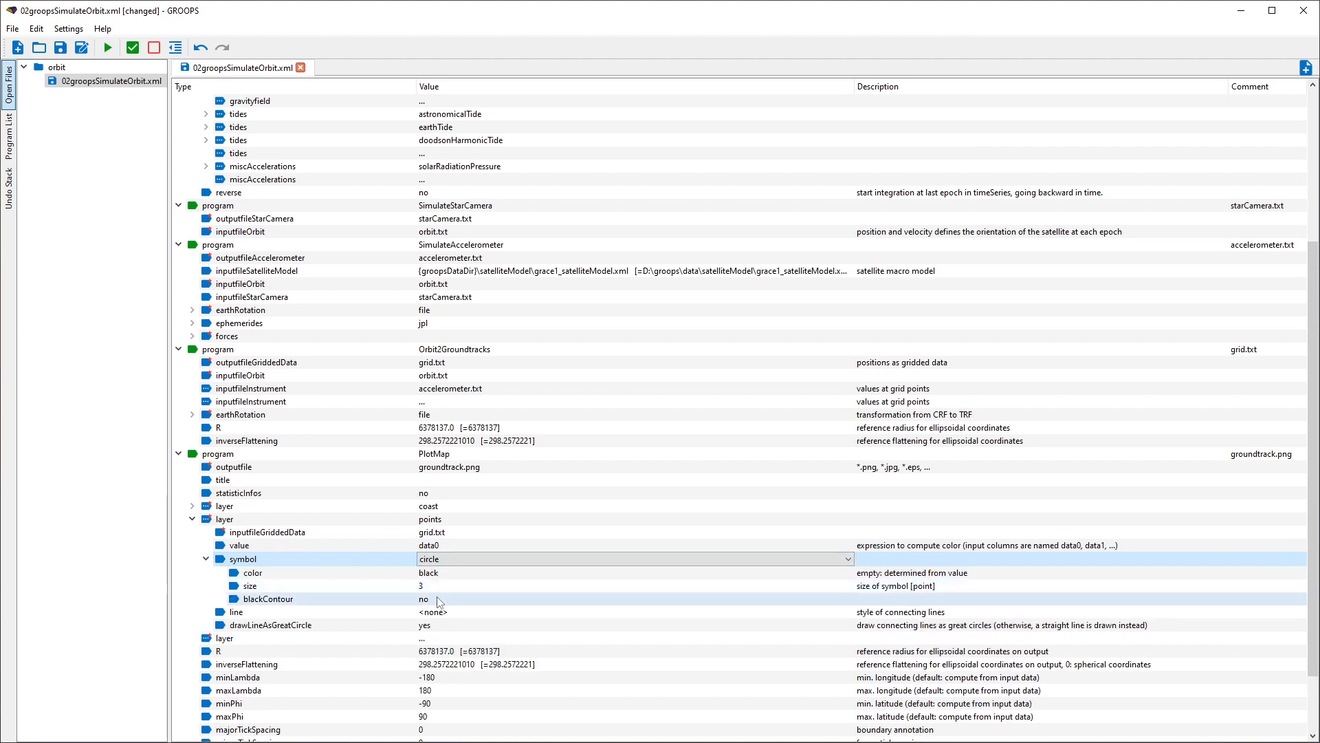
{"action": "left_click", "coordinate": [431, 572]}
{"action": "left_click", "coordinate": [481, 572]}
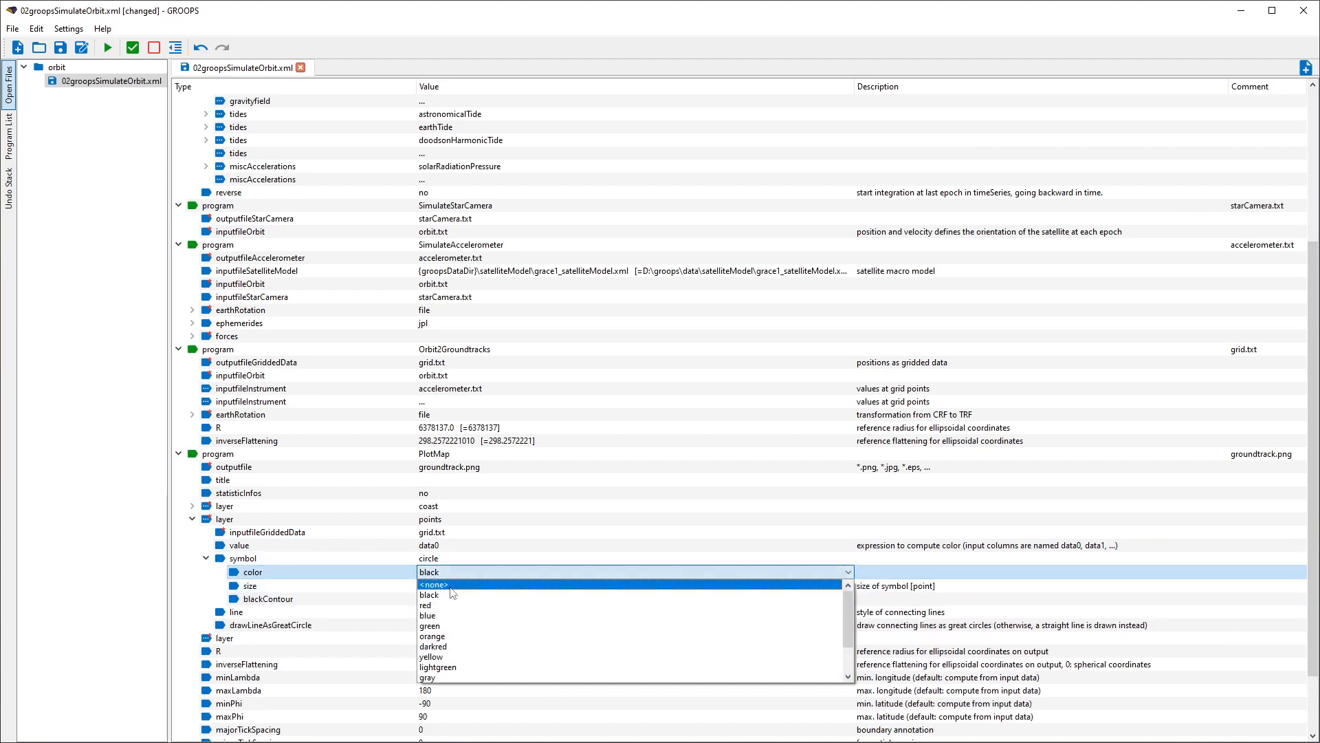
{"action": "left_click", "coordinate": [482, 584]}
{"action": "left_click", "coordinate": [378, 585]}
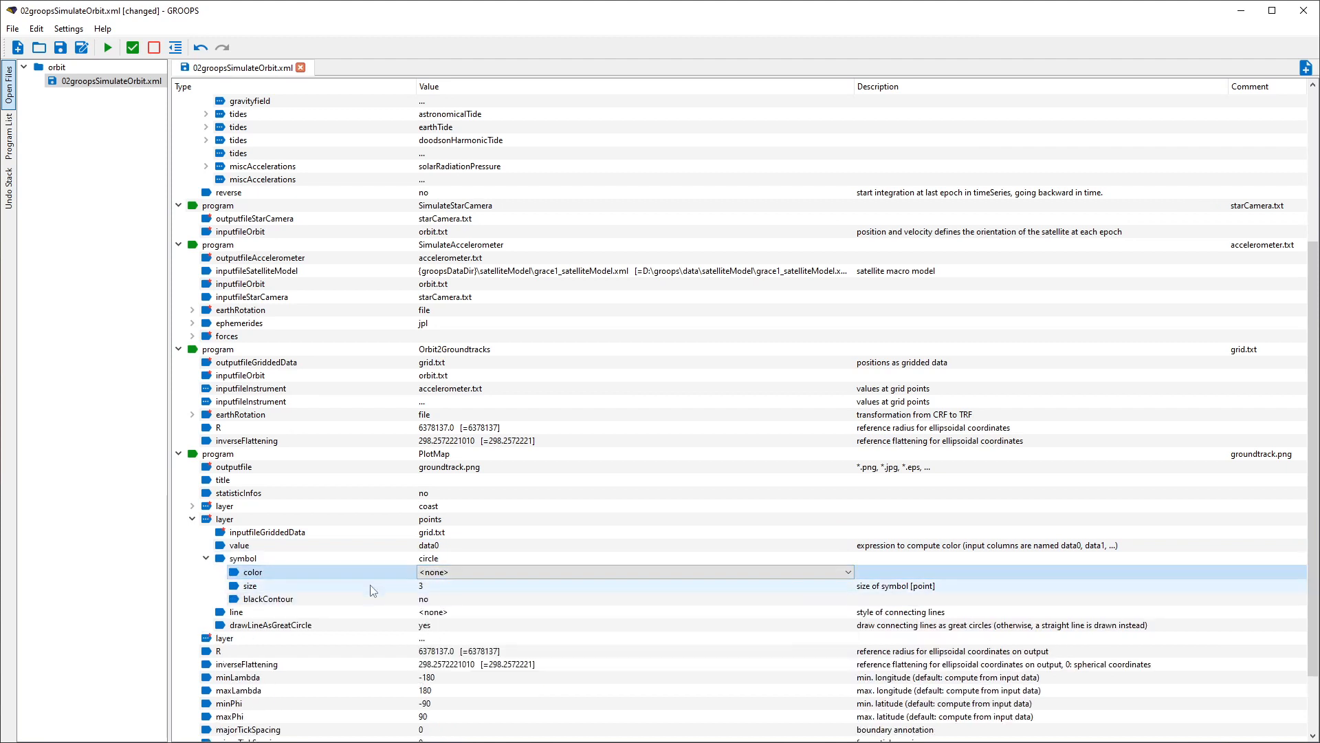
{"action": "double_click", "coordinate": [442, 573]}
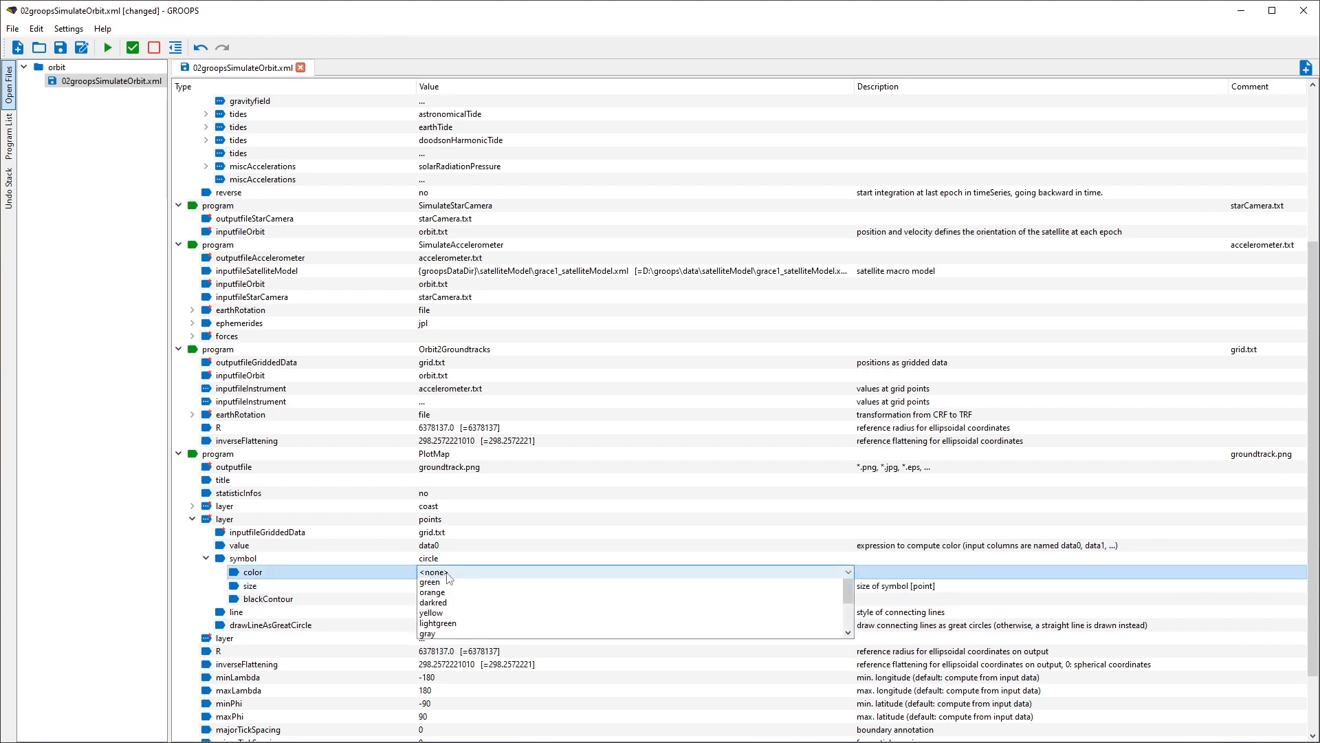
{"action": "scroll", "coordinate": [468, 645], "scroll_direction": "down", "scroll_amount": 2}
{"action": "scroll", "coordinate": [467, 639], "scroll_direction": "up", "scroll_amount": 3}
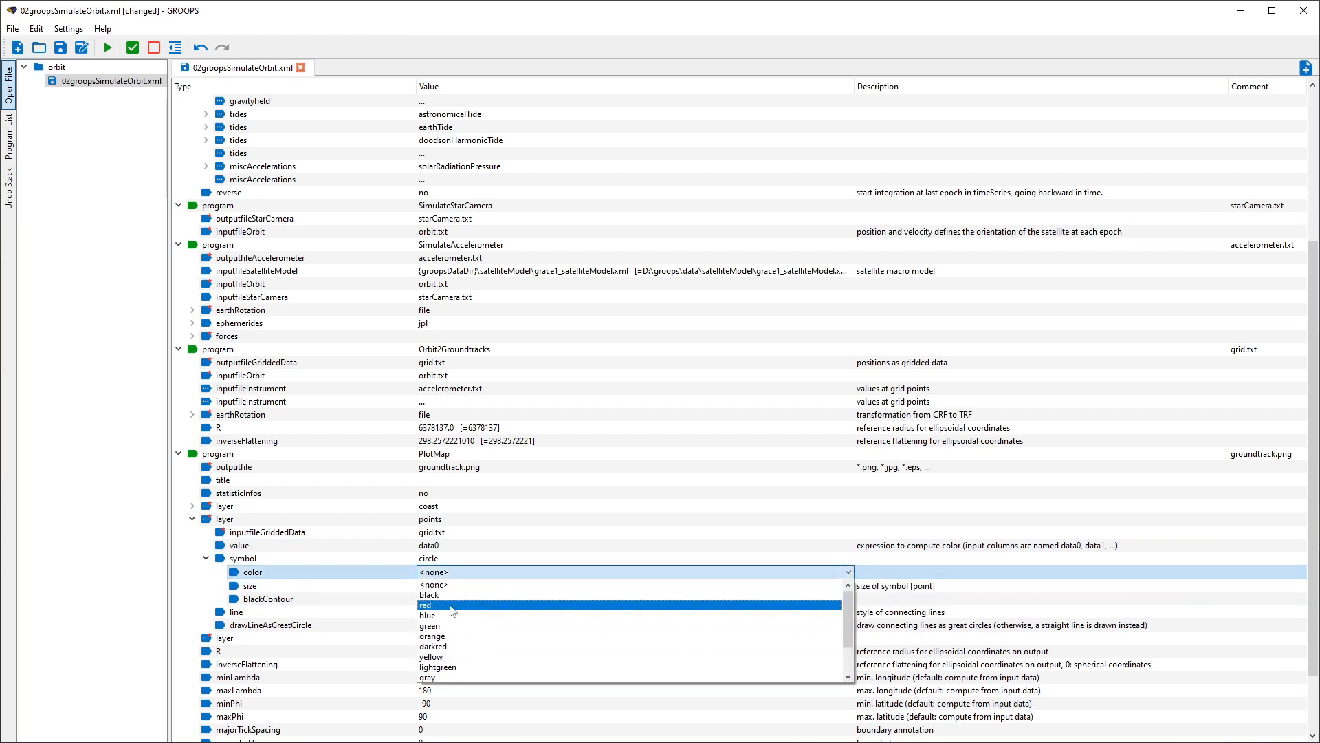
{"action": "left_click", "coordinate": [400, 587]}
{"action": "left_click", "coordinate": [383, 585]}
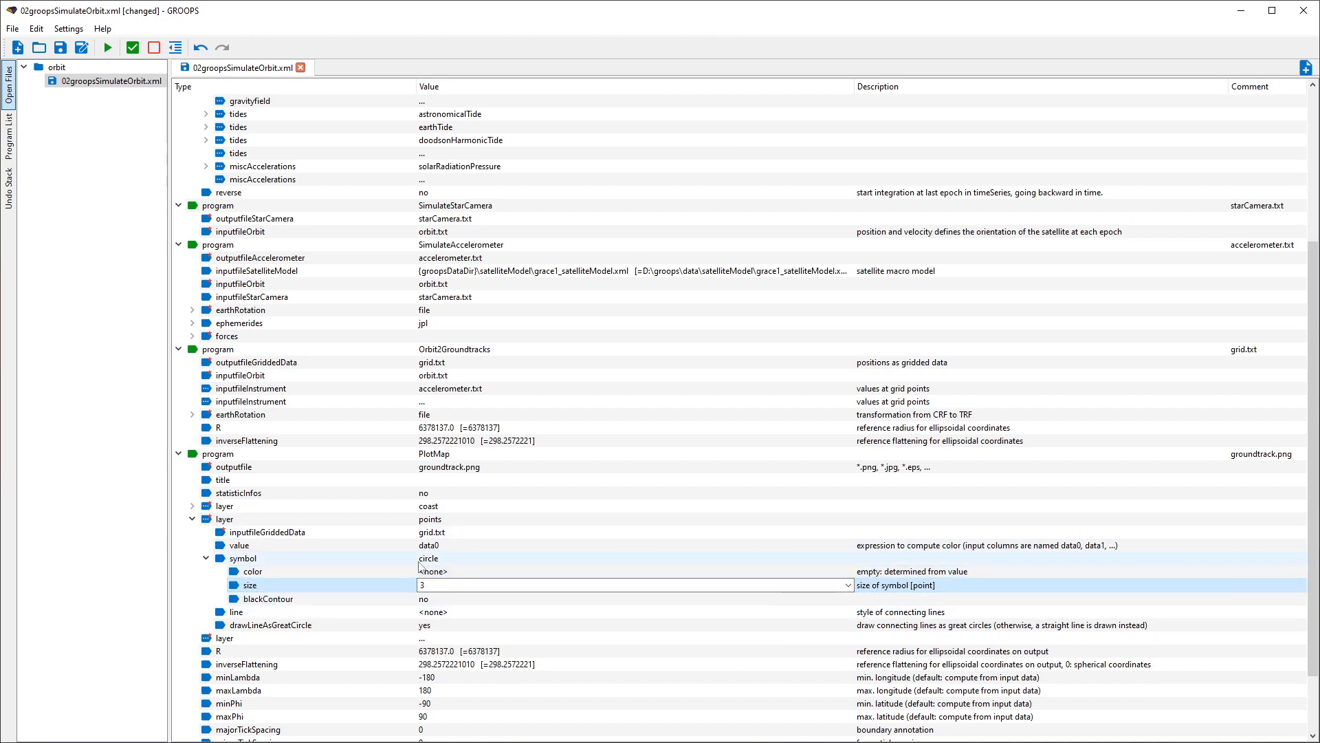
- Set the points layer's value expression to sqrt(data0^2+data1^2+data2^2)*1e9
{"action": "scroll", "coordinate": [353, 552], "scroll_direction": "down", "scroll_amount": 2}
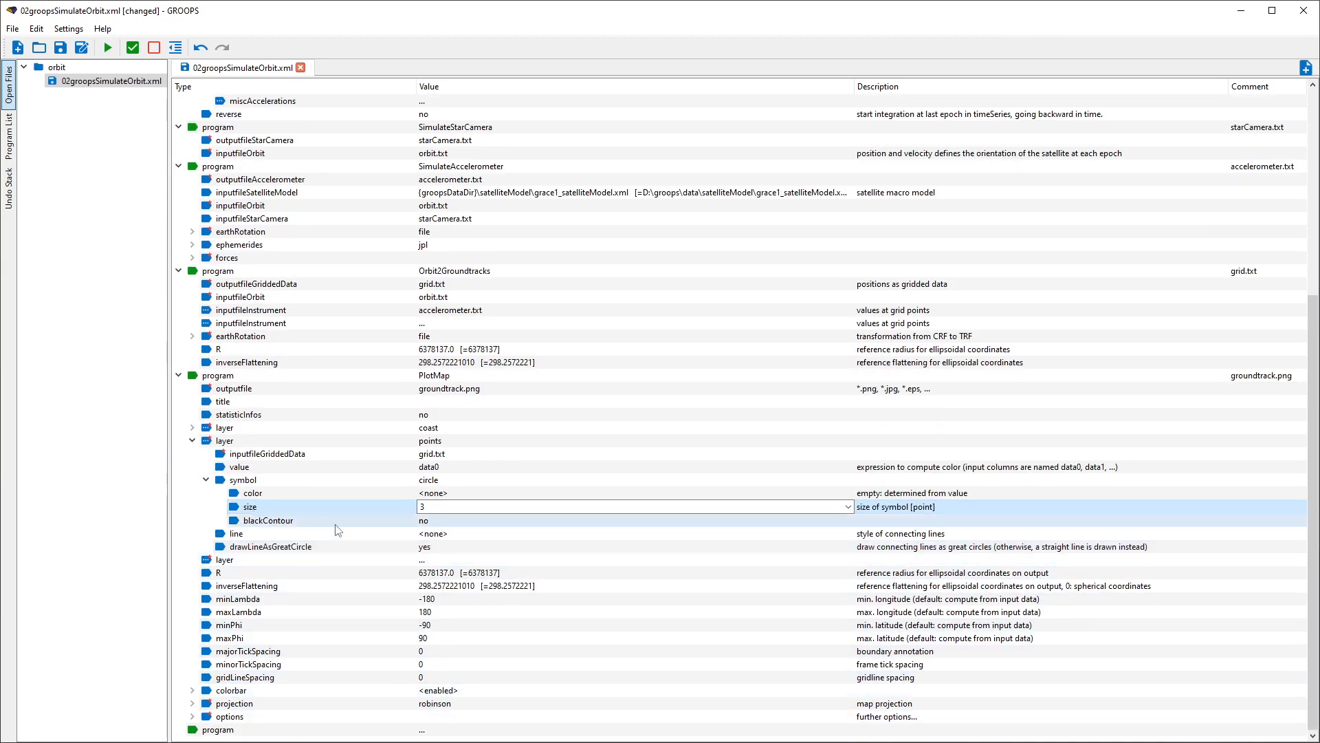
{"action": "left_click", "coordinate": [388, 467]}
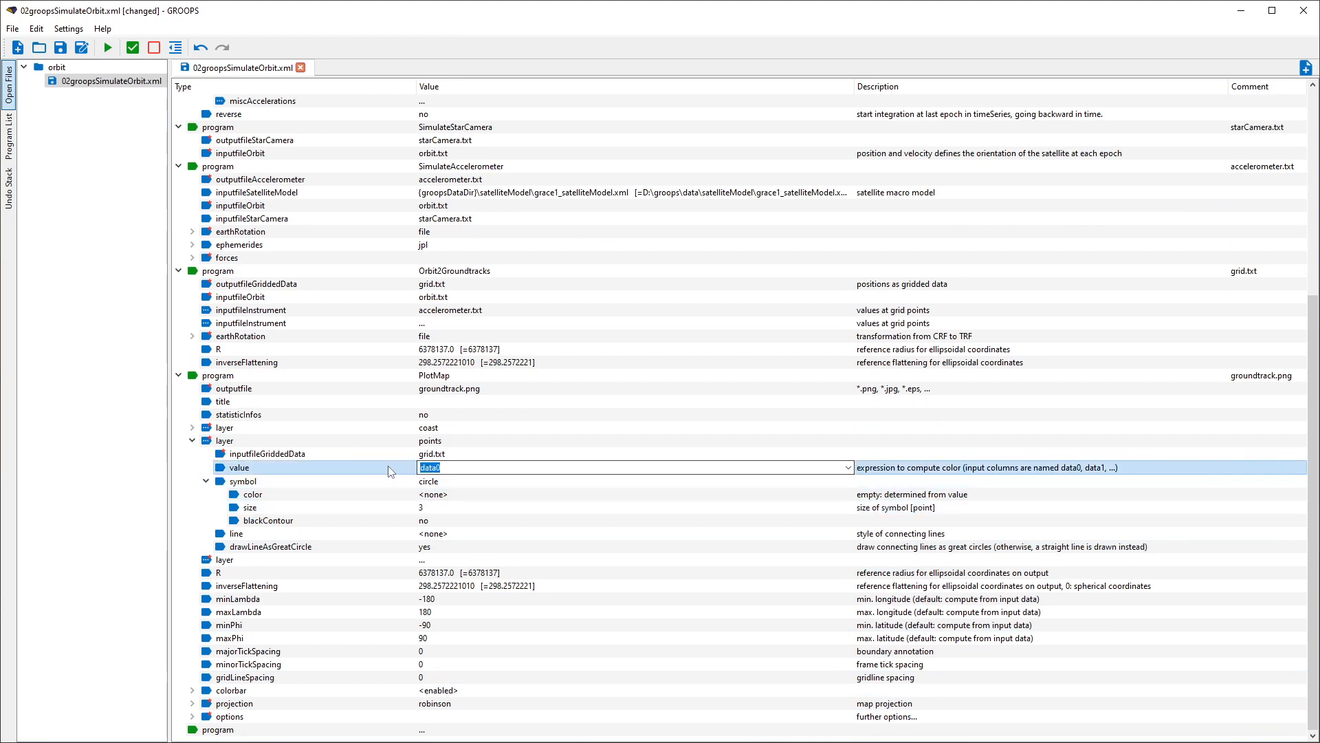
{"action": "key", "text": "BackSpace"}
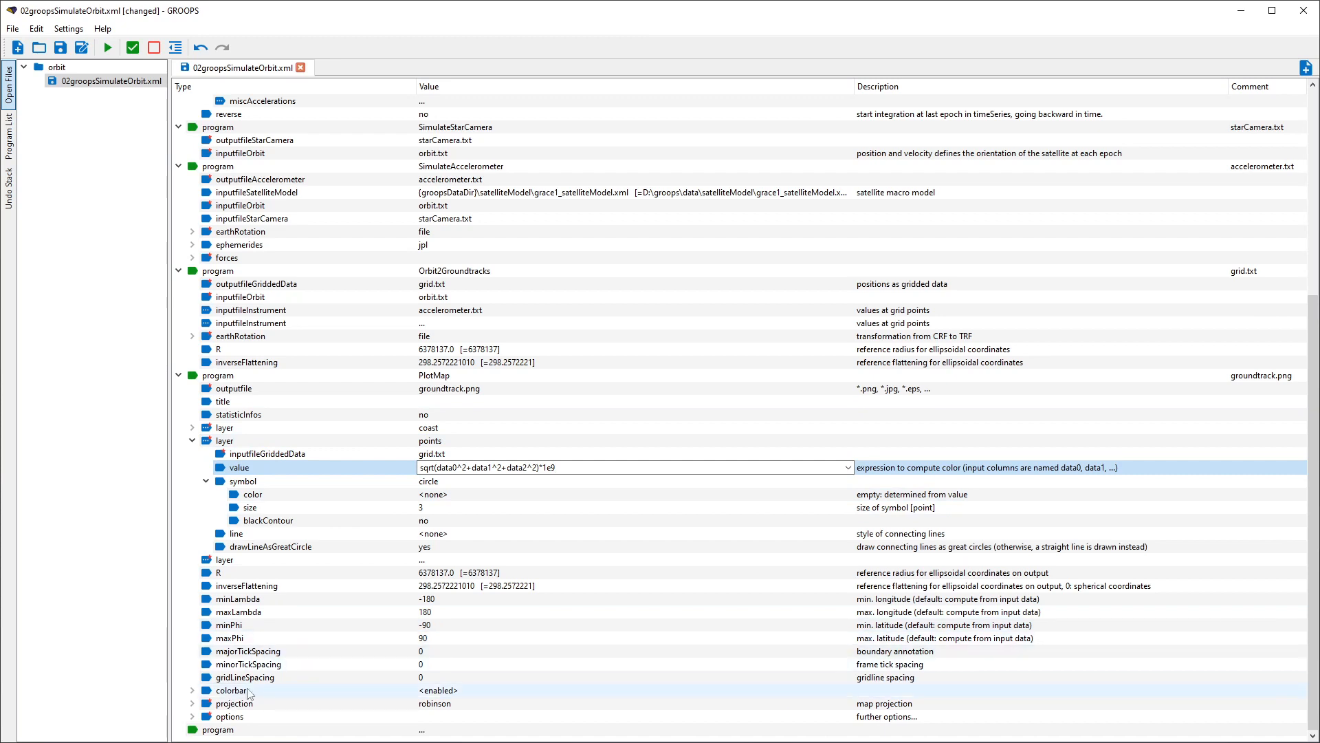
- Set the PlotMap colorbar's label to "Acceleration [nm/s^2]" and save the configuration file
{"action": "left_click", "coordinate": [193, 690]}
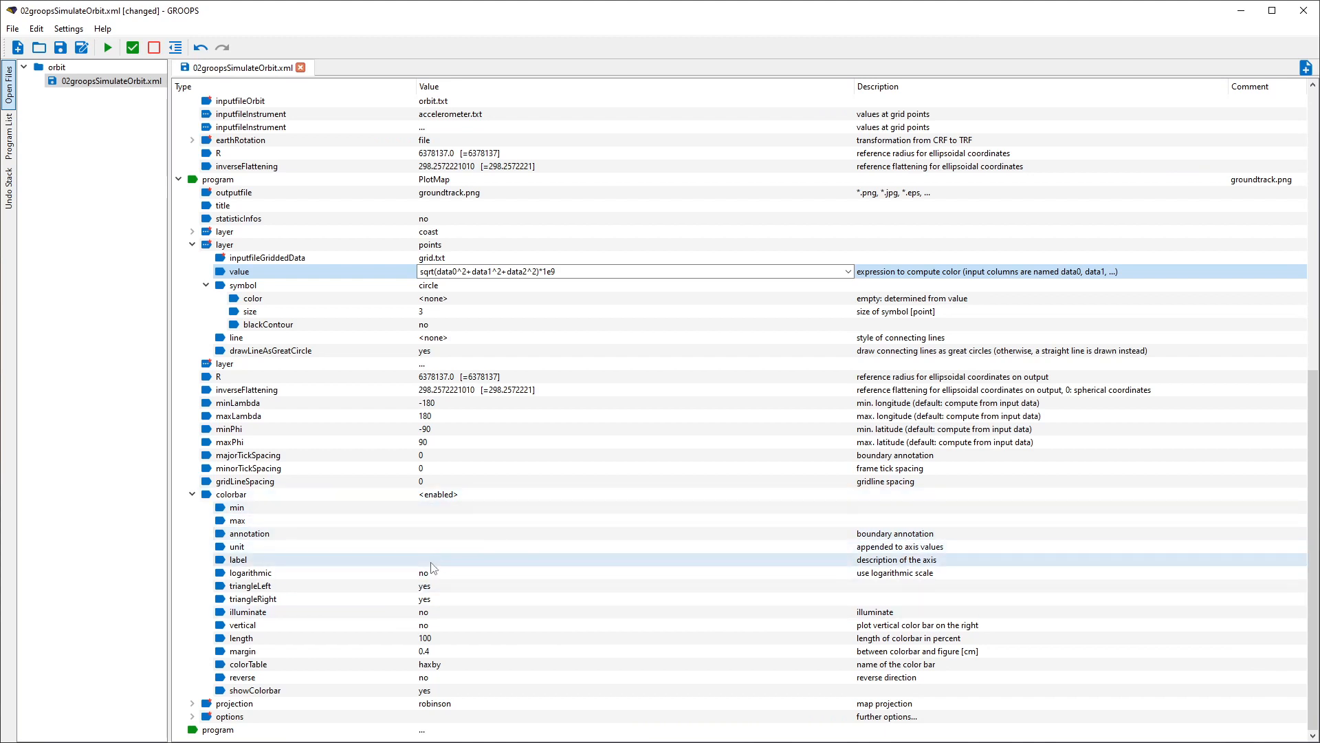
{"action": "left_click", "coordinate": [460, 559]}
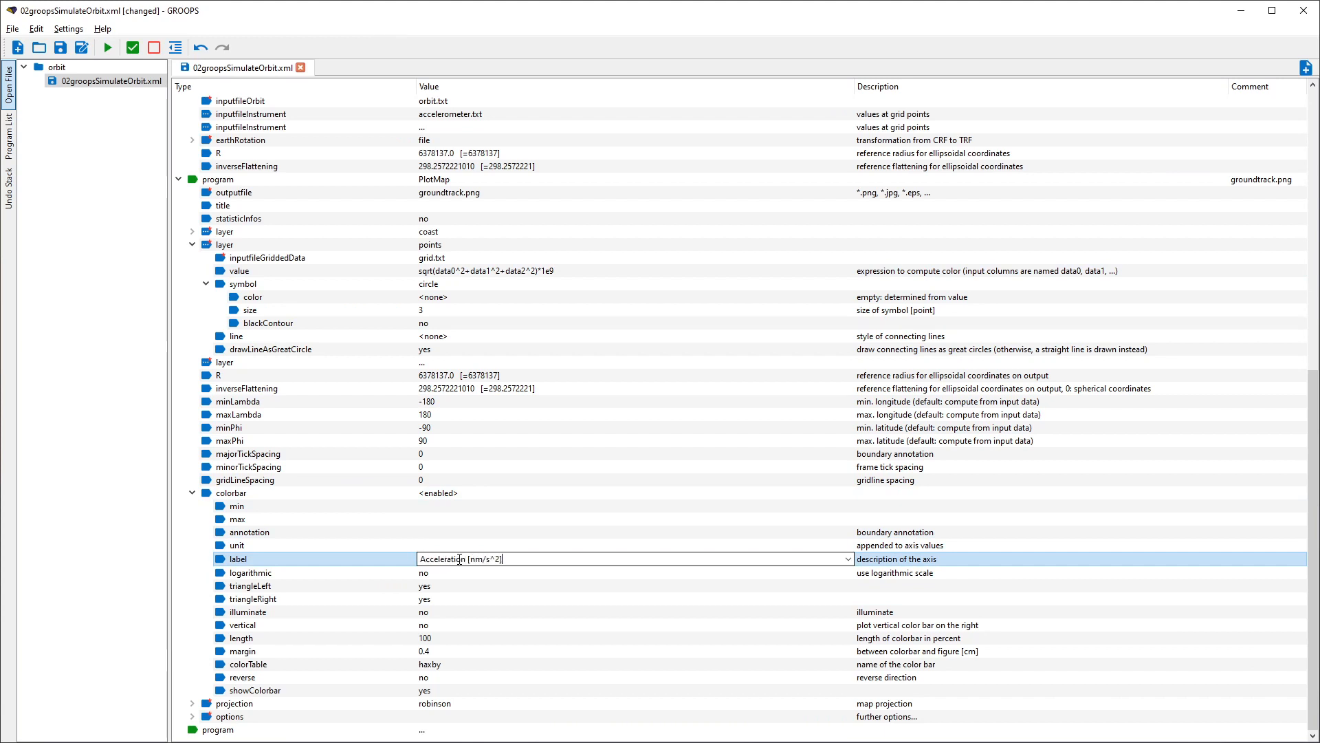
{"action": "left_click", "coordinate": [311, 520]}
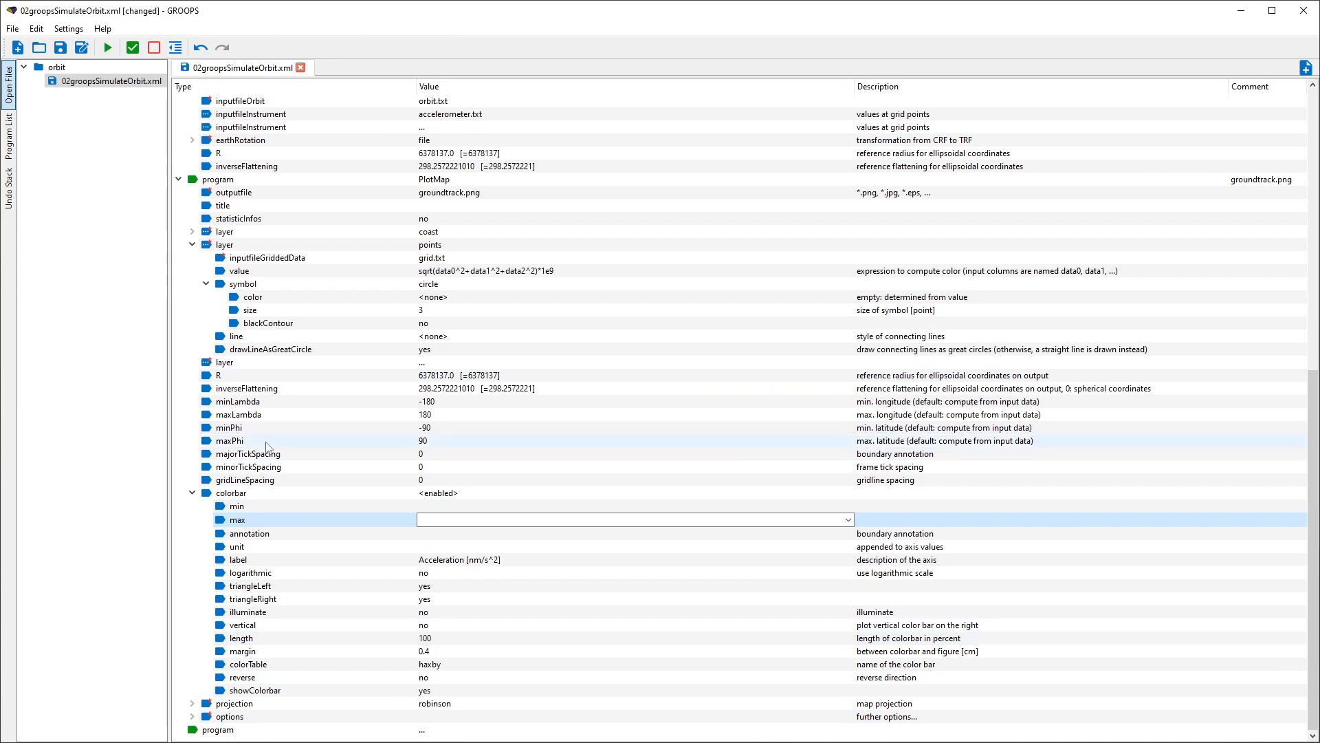
{"action": "scroll", "coordinate": [318, 493], "scroll_direction": "up", "scroll_amount": 3}
{"action": "key", "text": "ctrl+s"}
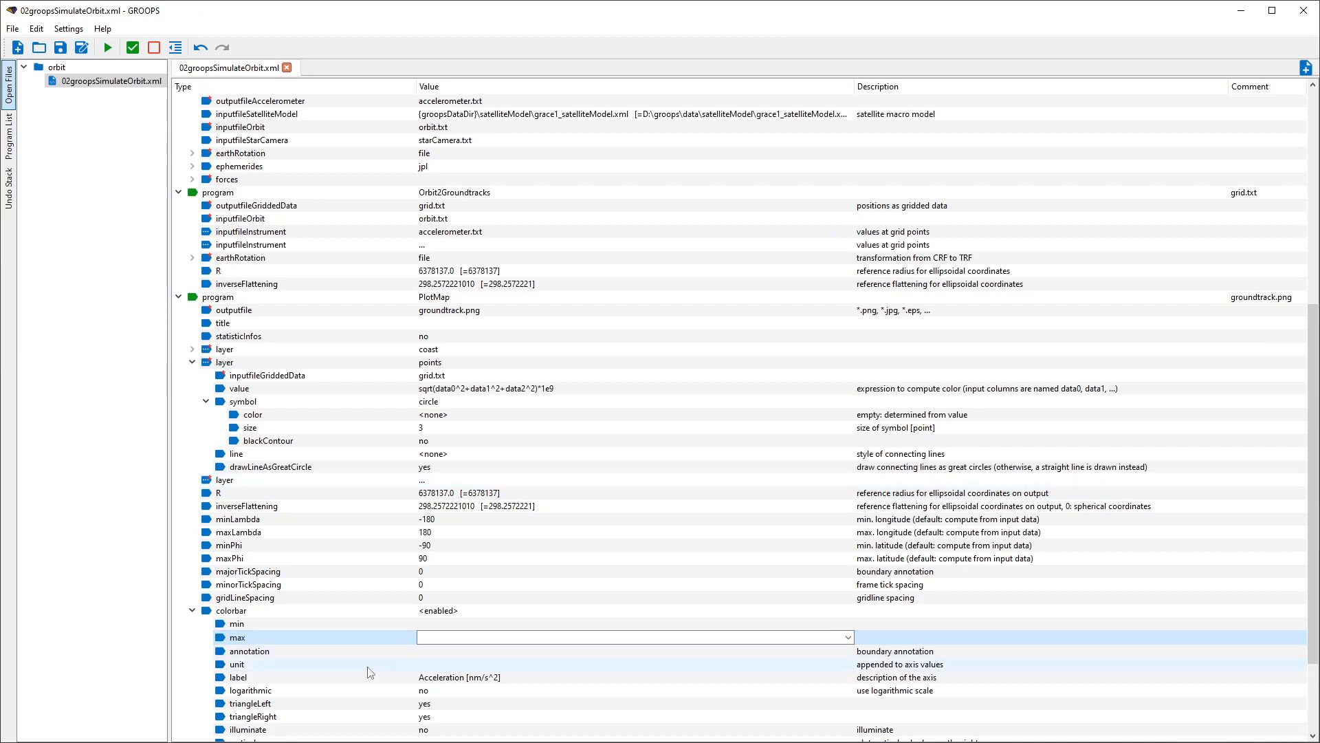
- Set the transparent setting in the PlotMap program's options to no
{"action": "scroll", "coordinate": [370, 672], "scroll_direction": "down", "scroll_amount": 3}
{"action": "left_click", "coordinate": [191, 716]}
{"action": "scroll", "coordinate": [320, 701], "scroll_direction": "down", "scroll_amount": 5}
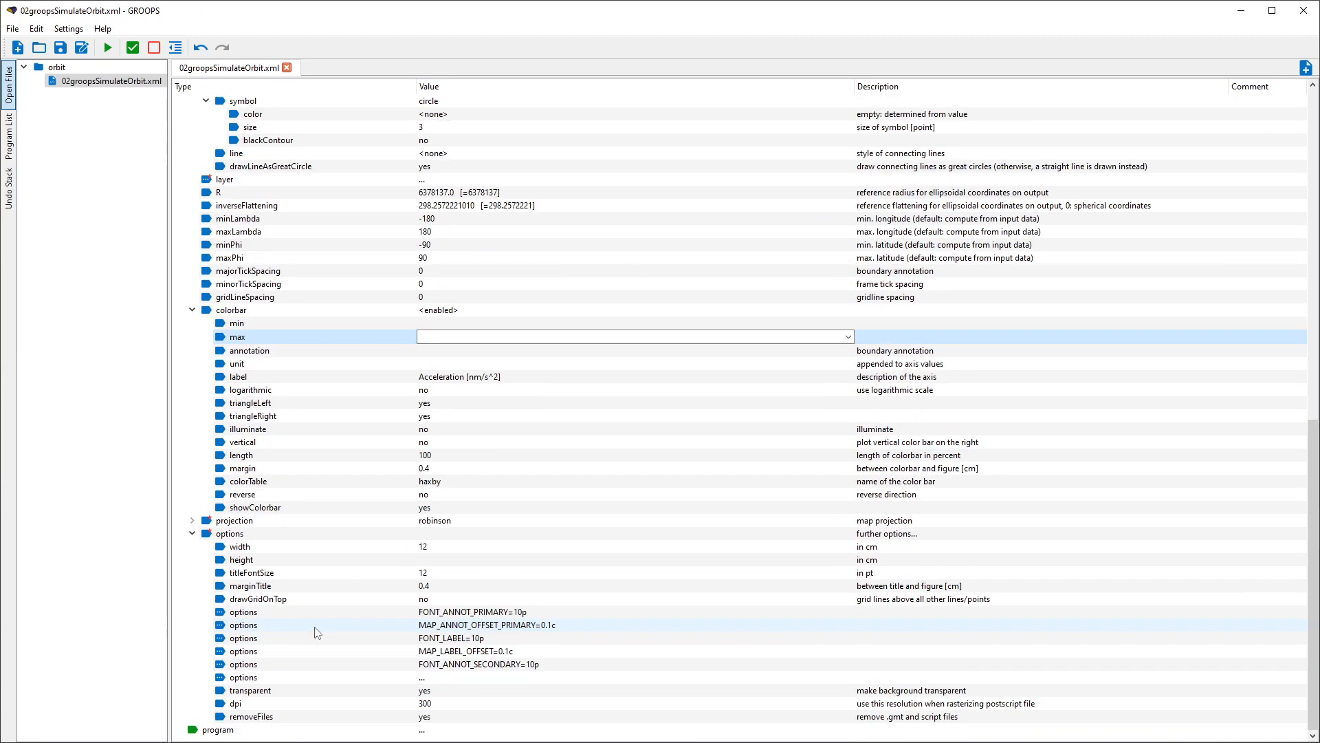
{"action": "left_click", "coordinate": [442, 692]}
{"action": "left_click", "coordinate": [442, 691]}
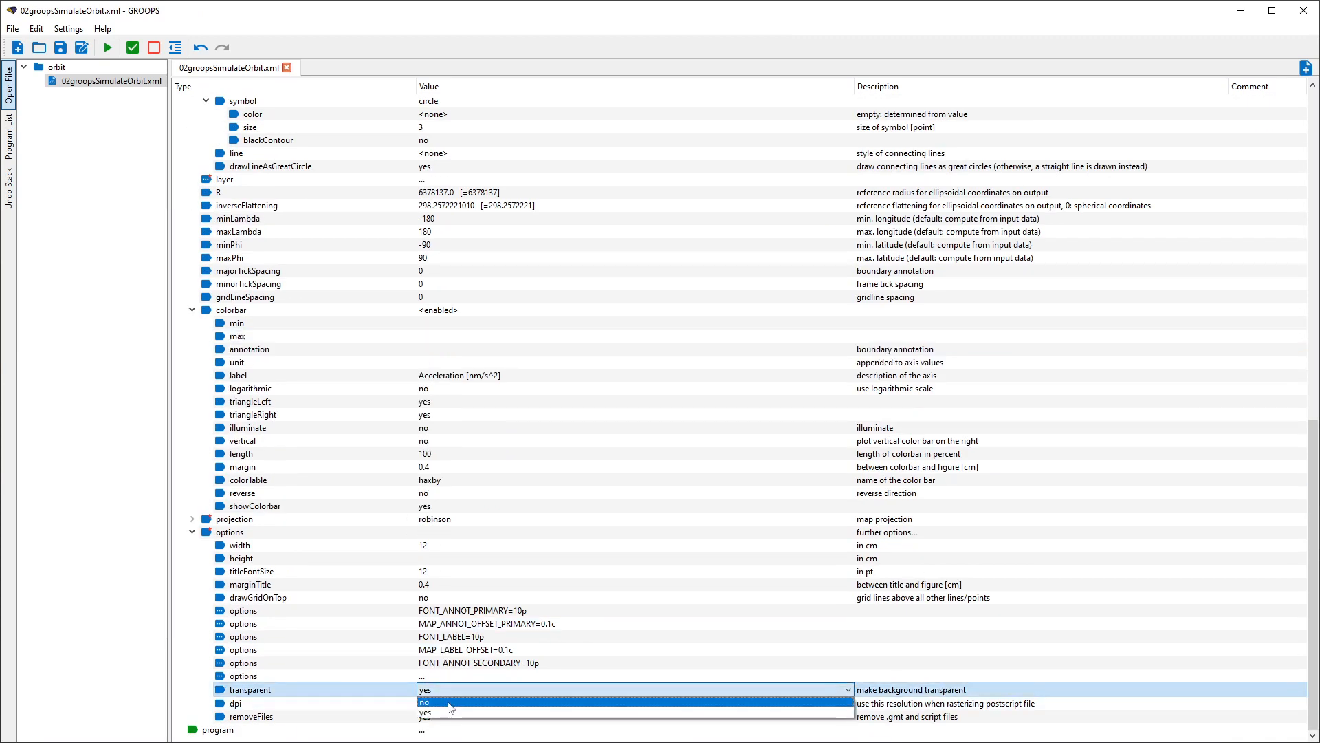
{"action": "left_click", "coordinate": [448, 705]}
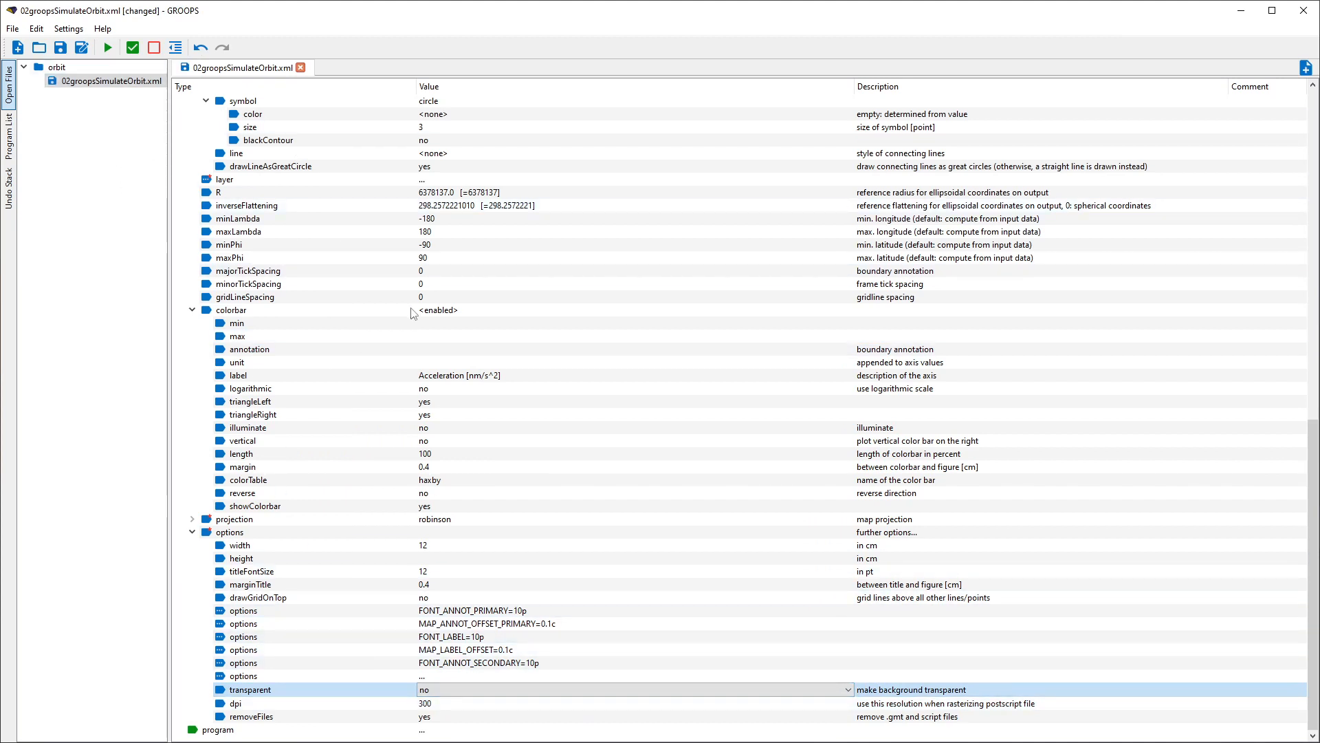
- Save the changed configuration and execute all five programs, from SimulateOrbit to PlotMap, with groops (Windows)
{"action": "left_click", "coordinate": [108, 52]}
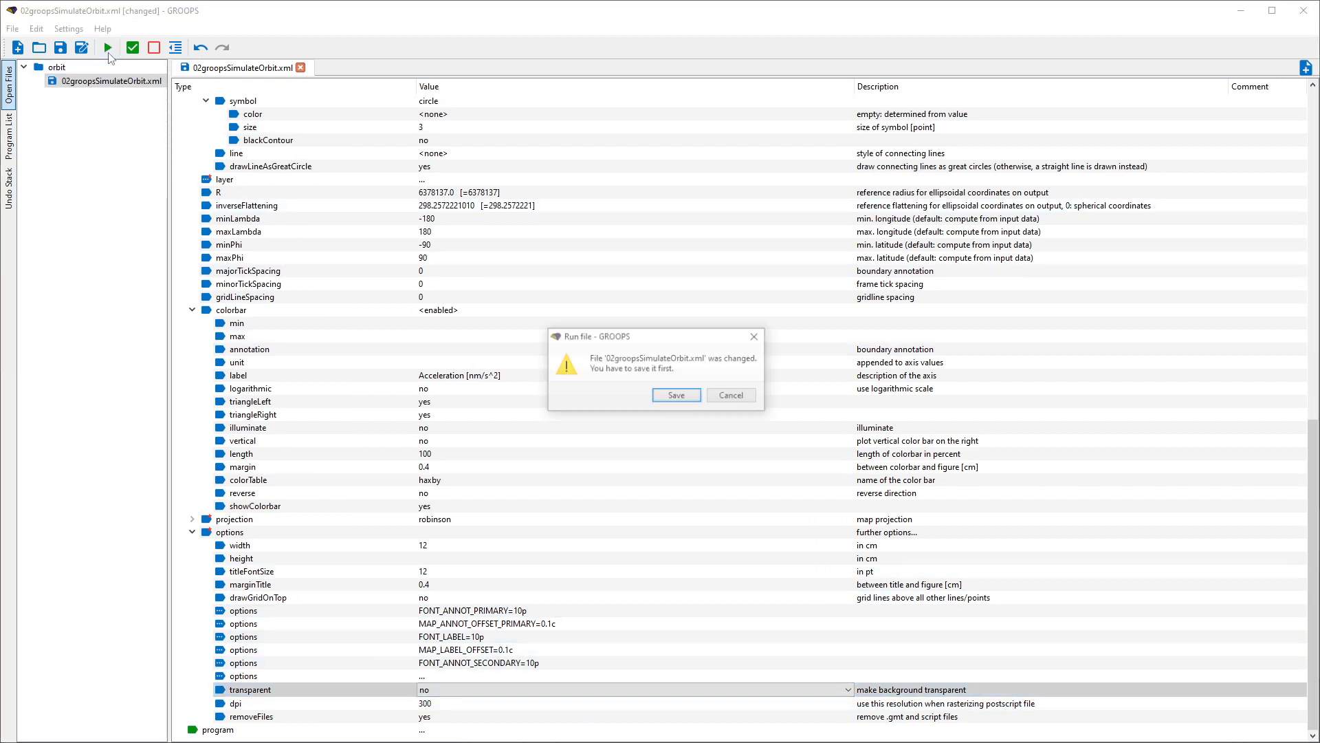
{"action": "left_click", "coordinate": [688, 404]}
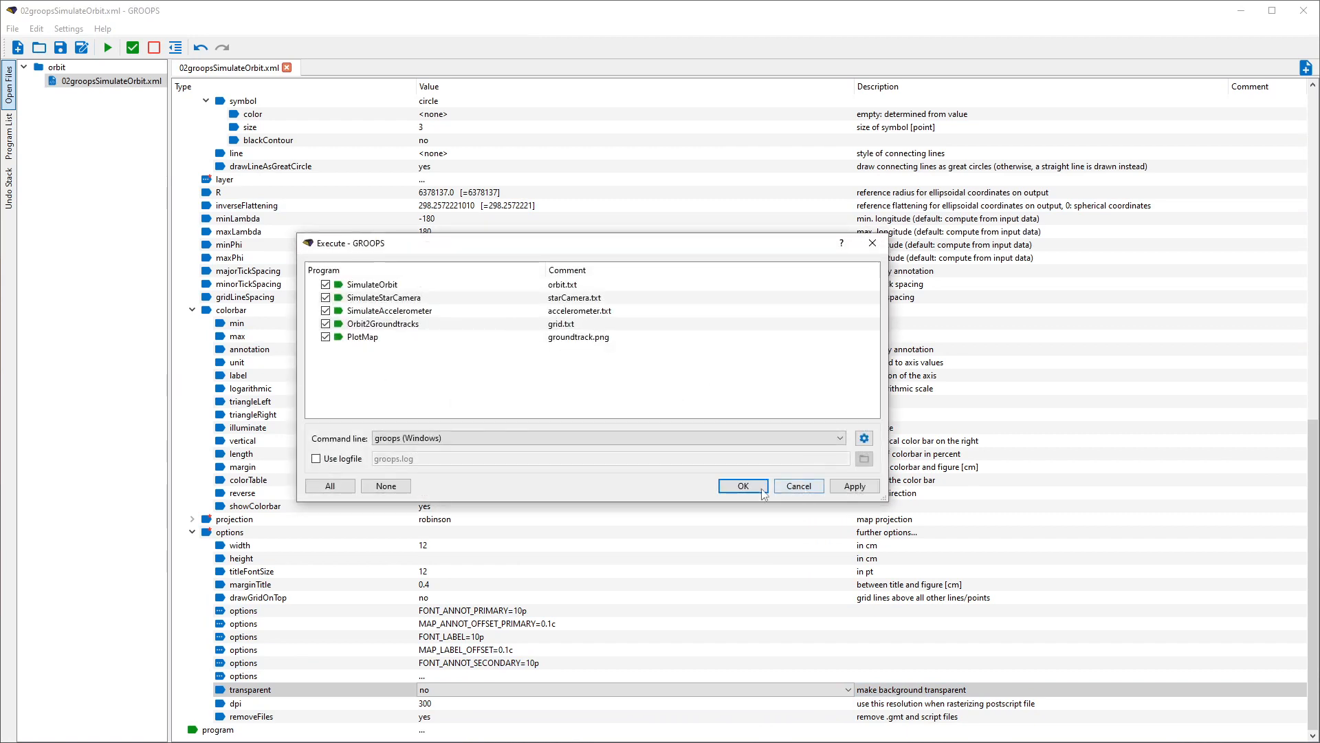
{"action": "left_click", "coordinate": [743, 486]}
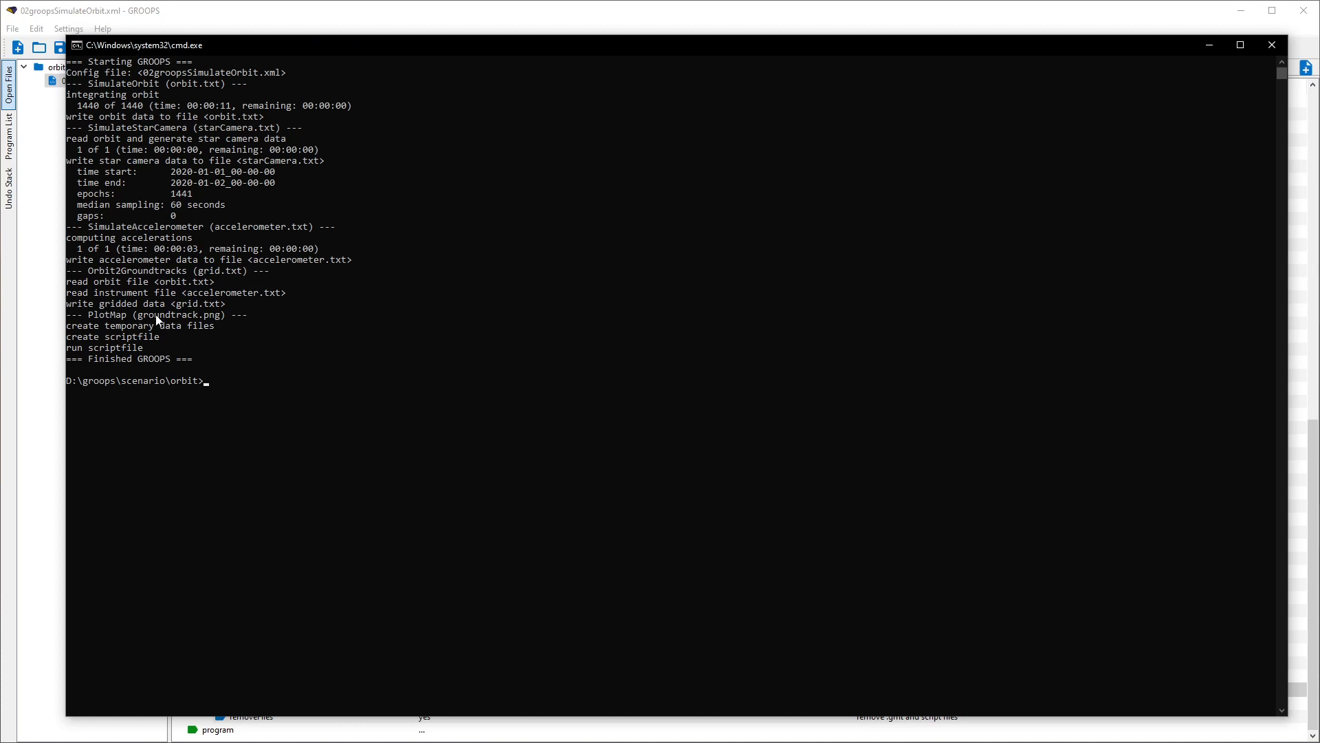
- Close the finished run's console and preview groundtrack.png in the orbit folder in File Explorer
{"action": "left_click", "coordinate": [1271, 45]}
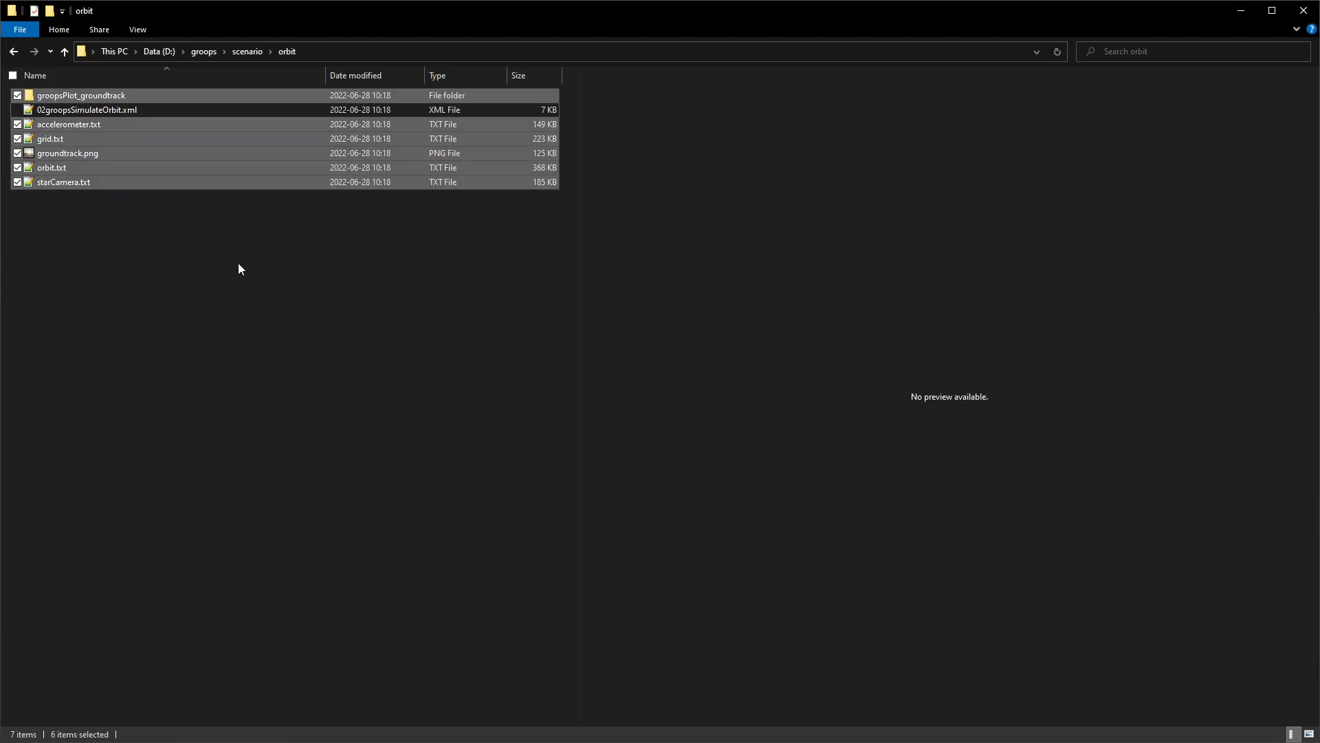
{"action": "left_click", "coordinate": [238, 264]}
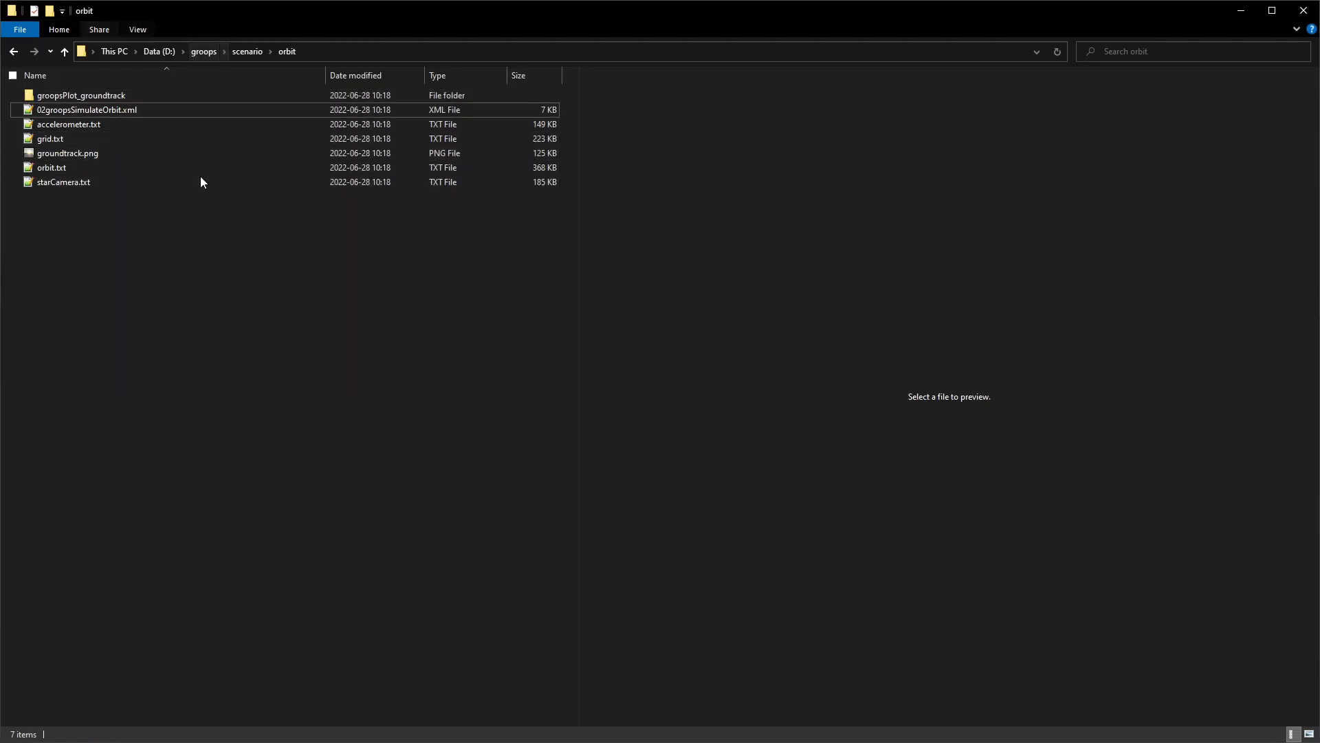
{"action": "left_click", "coordinate": [75, 154]}
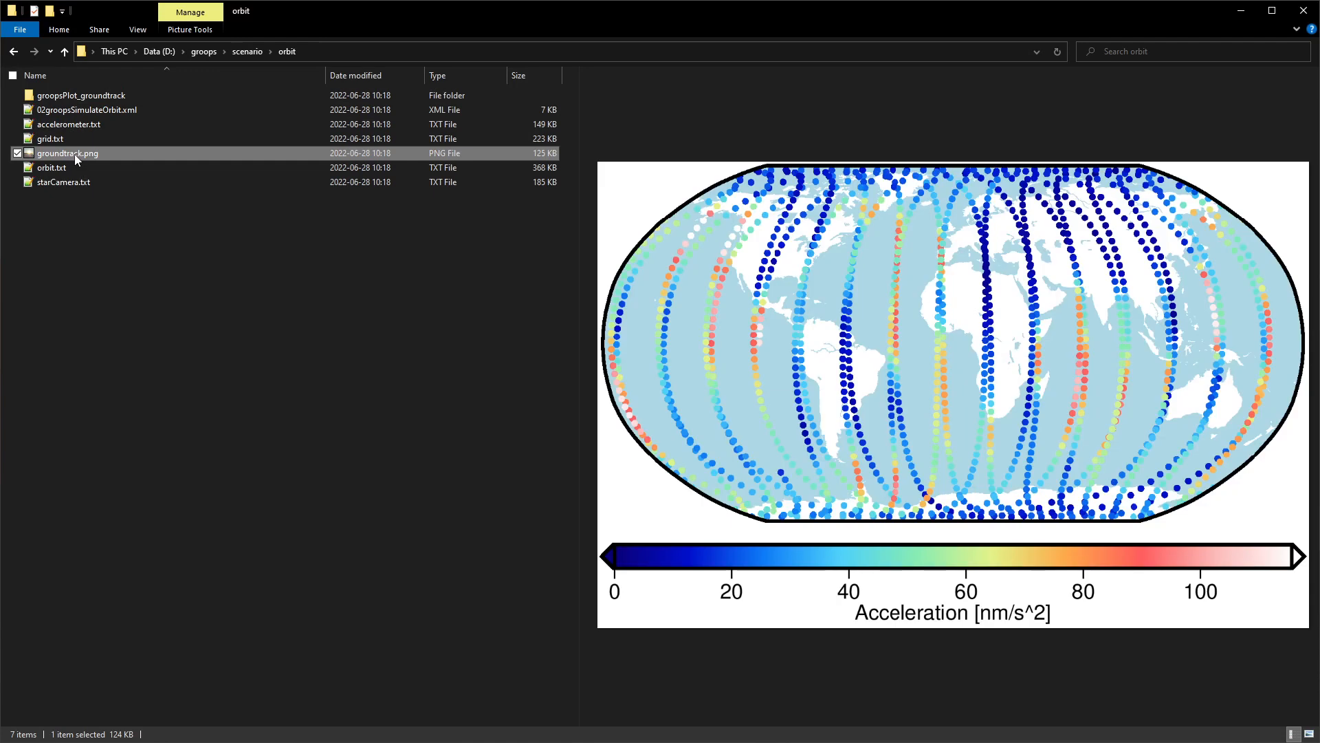